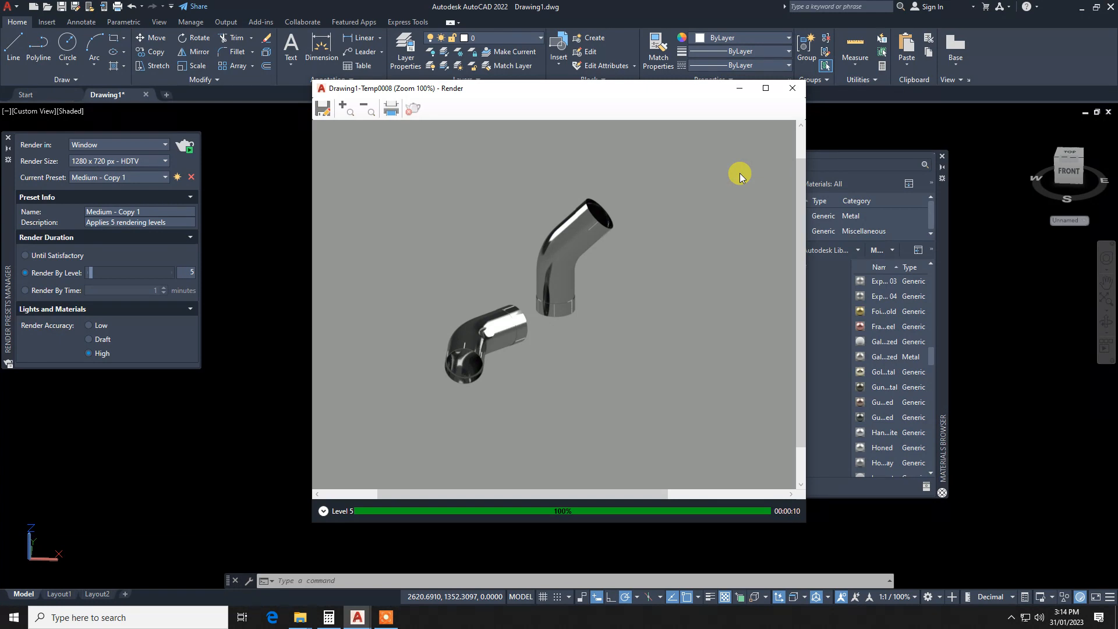
# - Close the finished render window and orbit around the two pipe elbows to examine their shape
pyautogui.click(792, 89)
pyautogui.click(1107, 322)
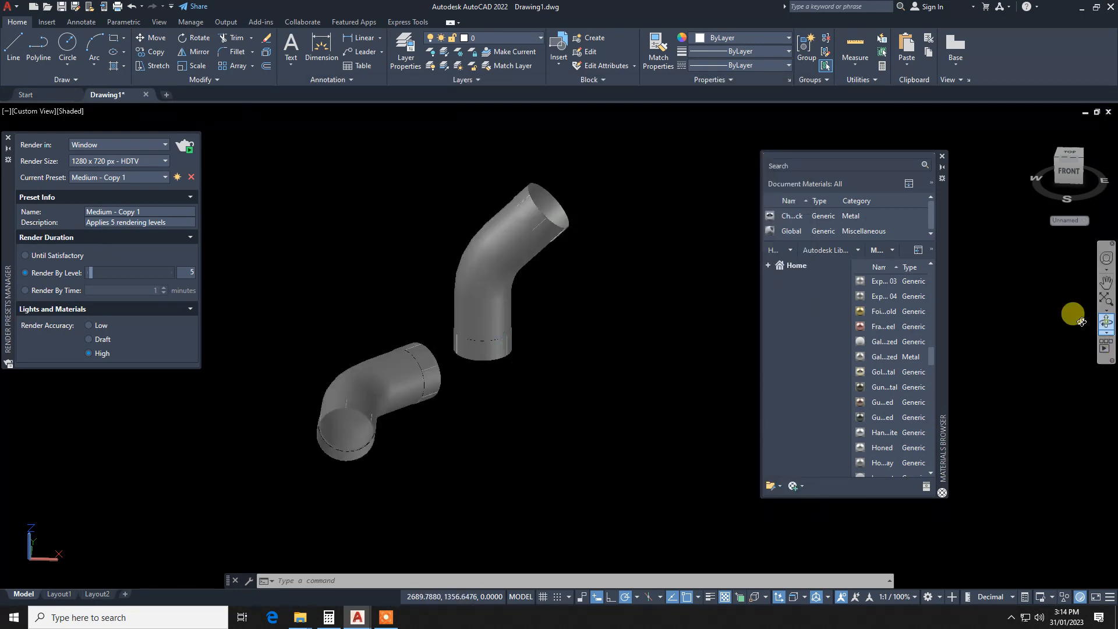
pyautogui.moveTo(490, 324); pyautogui.dragTo(478, 302)
pyautogui.press('Escape')
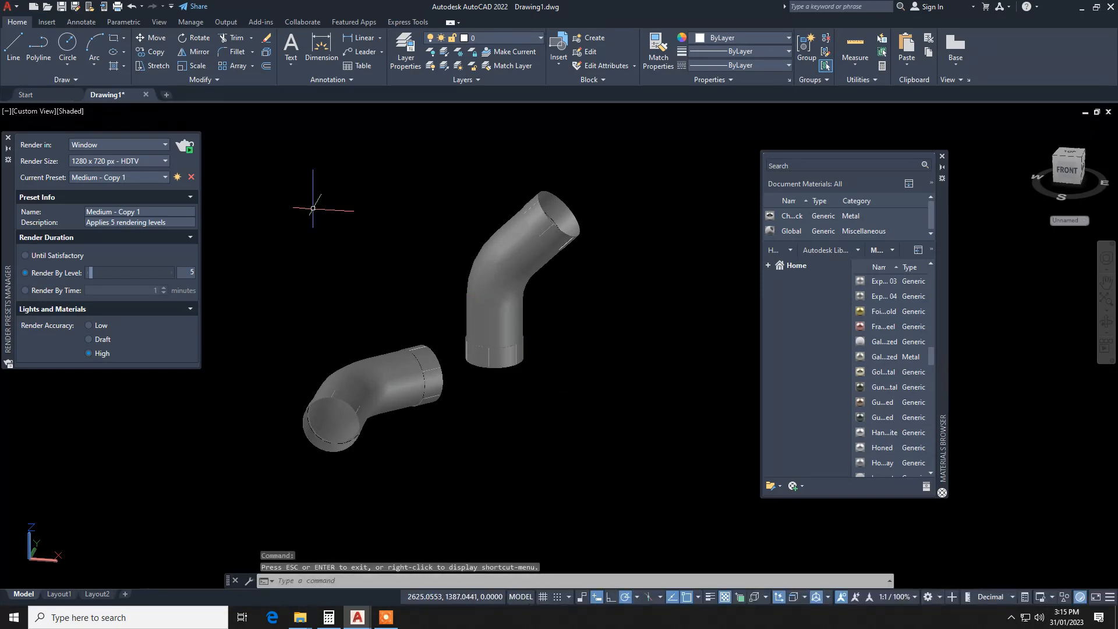
# - Start a new drawing and clear its workspace of the Render Presets Manager, the Materials Browser and the grid
pyautogui.click(167, 94)
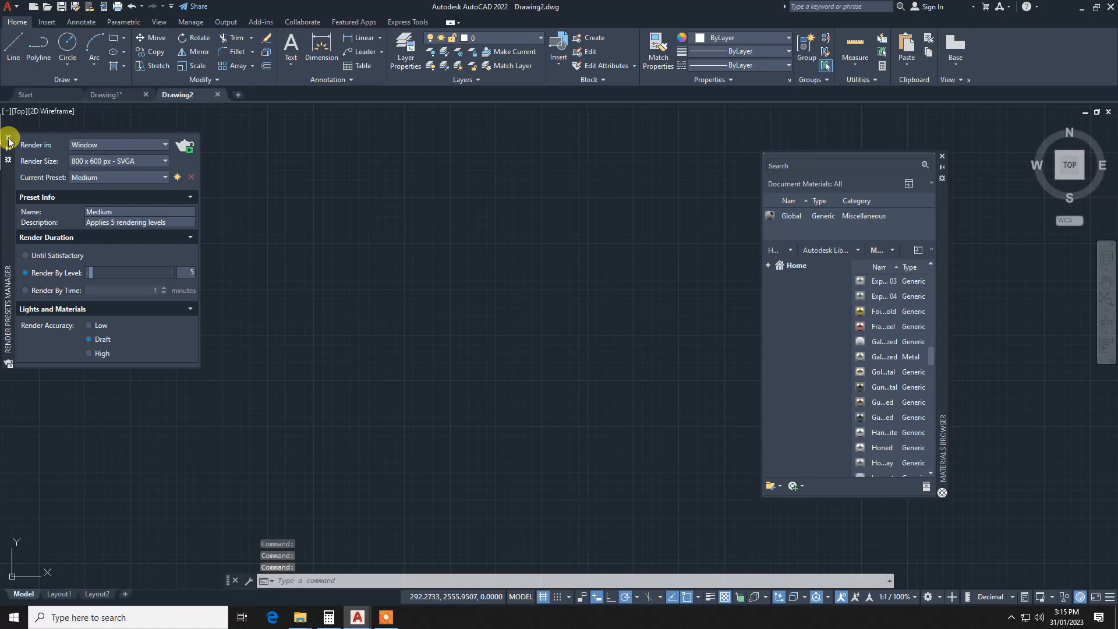
pyautogui.click(8, 139)
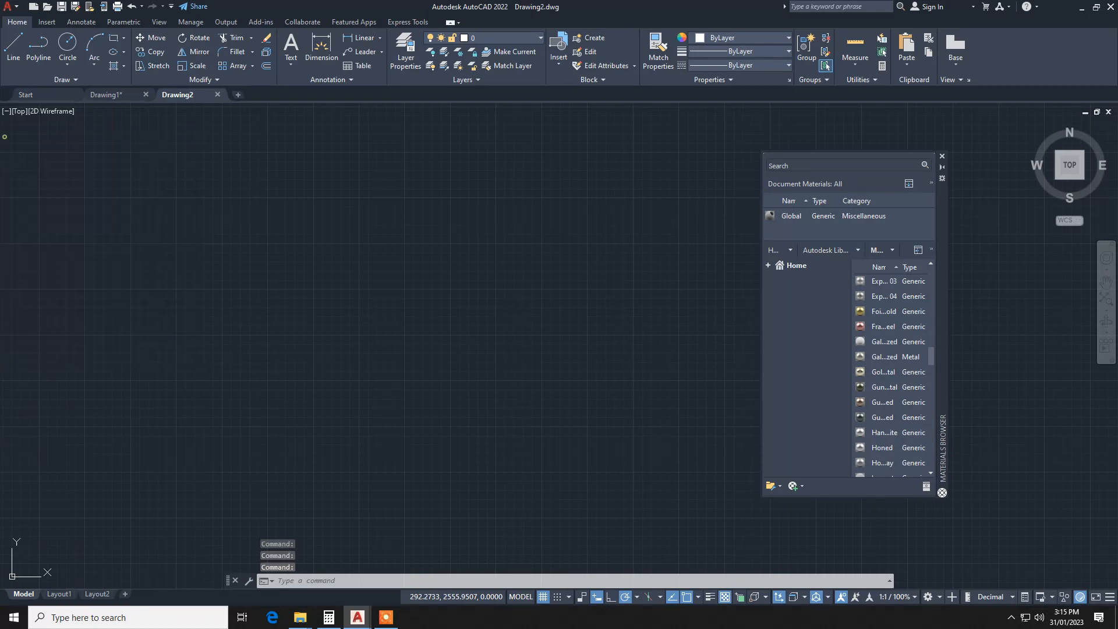
pyautogui.click(942, 157)
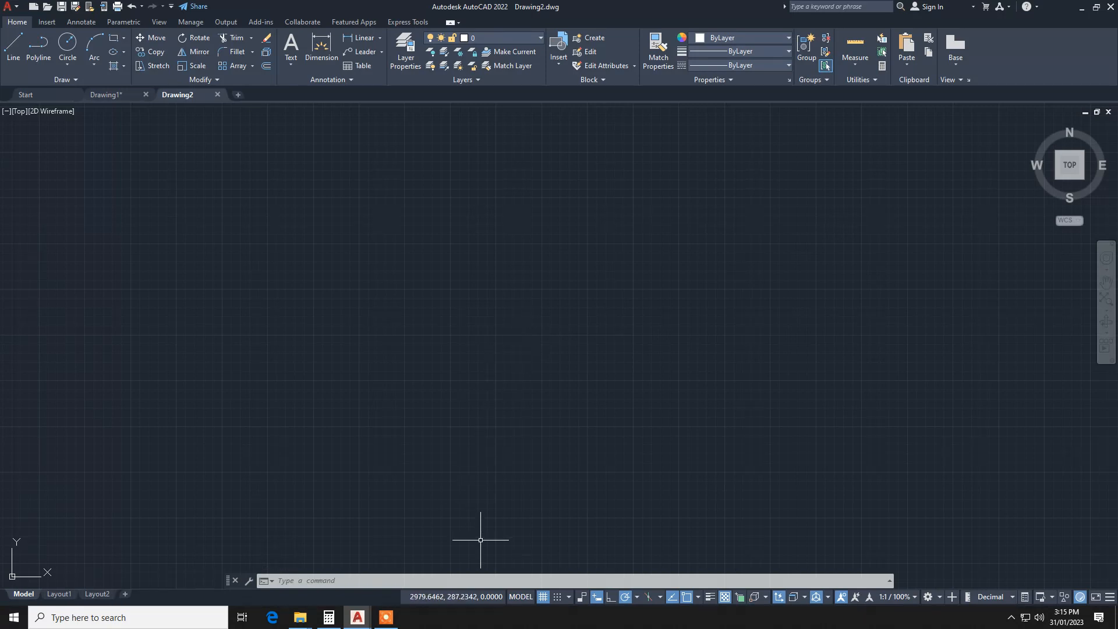
pyautogui.click(543, 596)
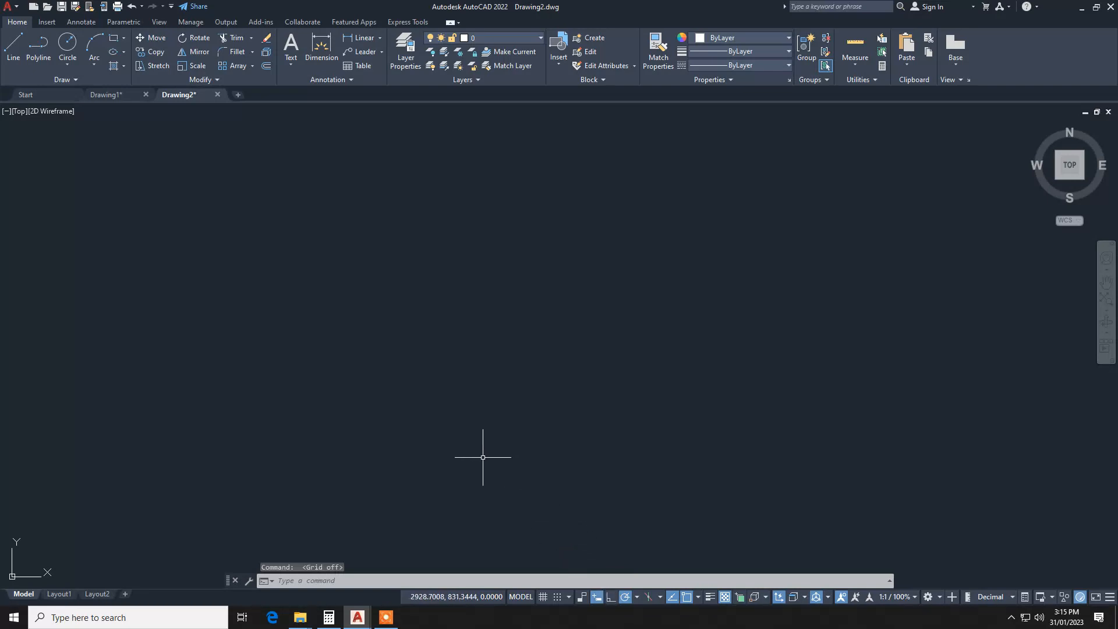
# - Draw two connected lines, one 5 units straight up and one 5 units diagonally up to the right at 45 degrees
pyautogui.write('L')
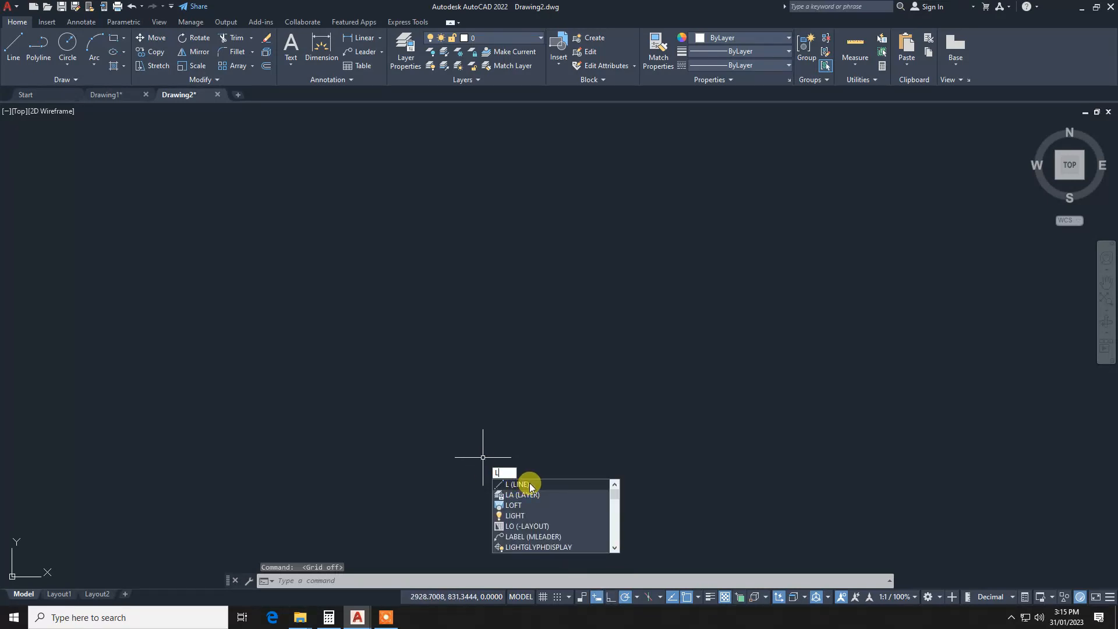
pyautogui.click(530, 487)
pyautogui.click(461, 421)
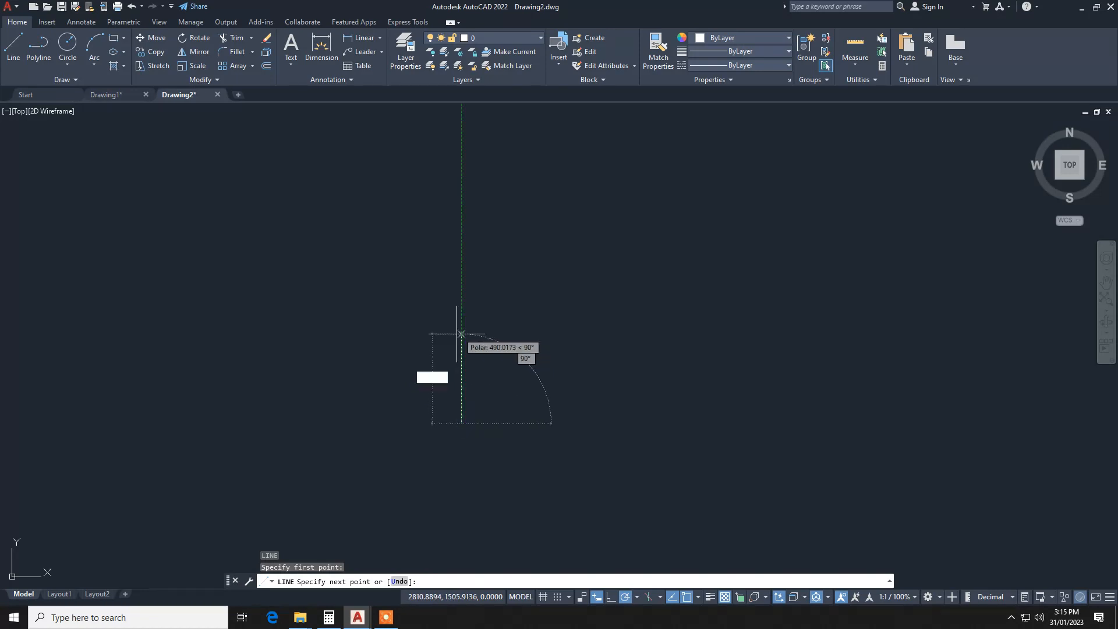
pyautogui.write('5')
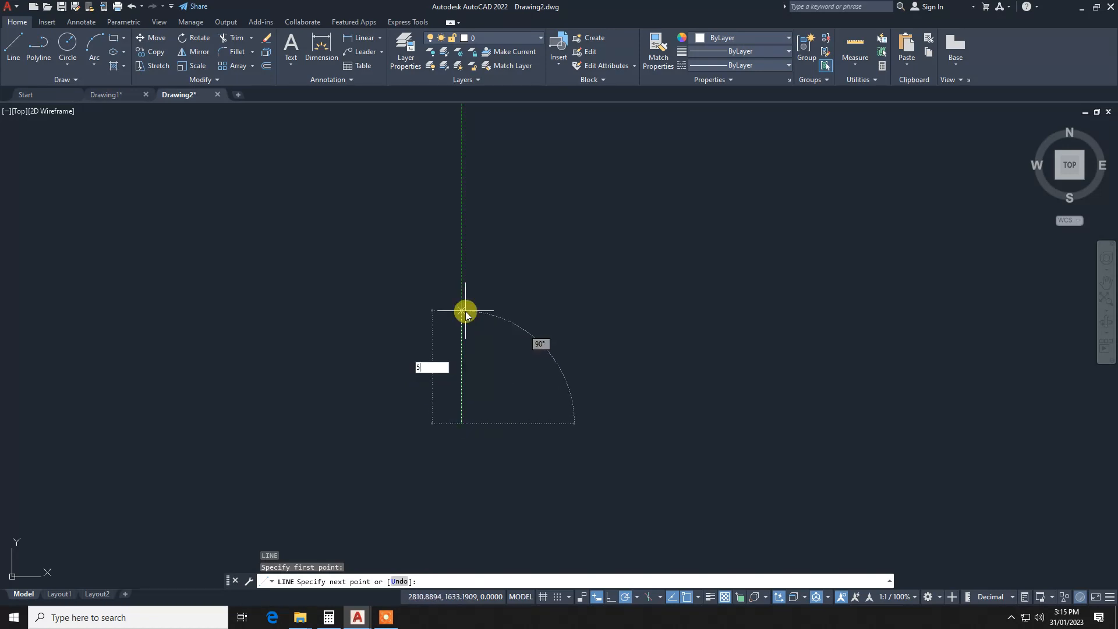
pyautogui.click(465, 314)
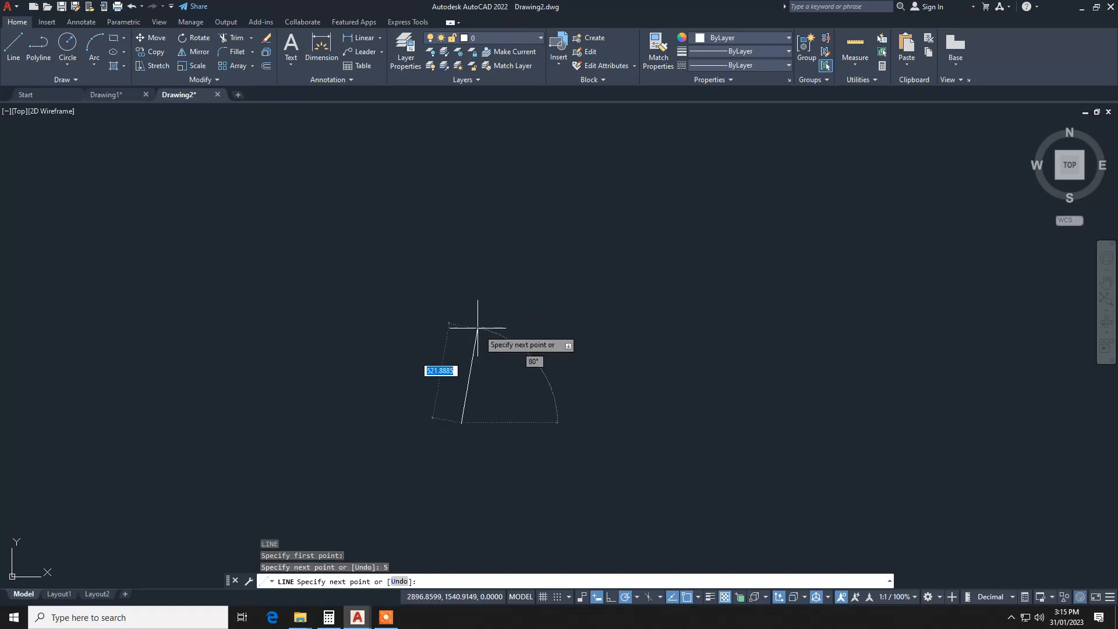
pyautogui.write('5')
pyautogui.click(509, 377)
pyautogui.press('Return')
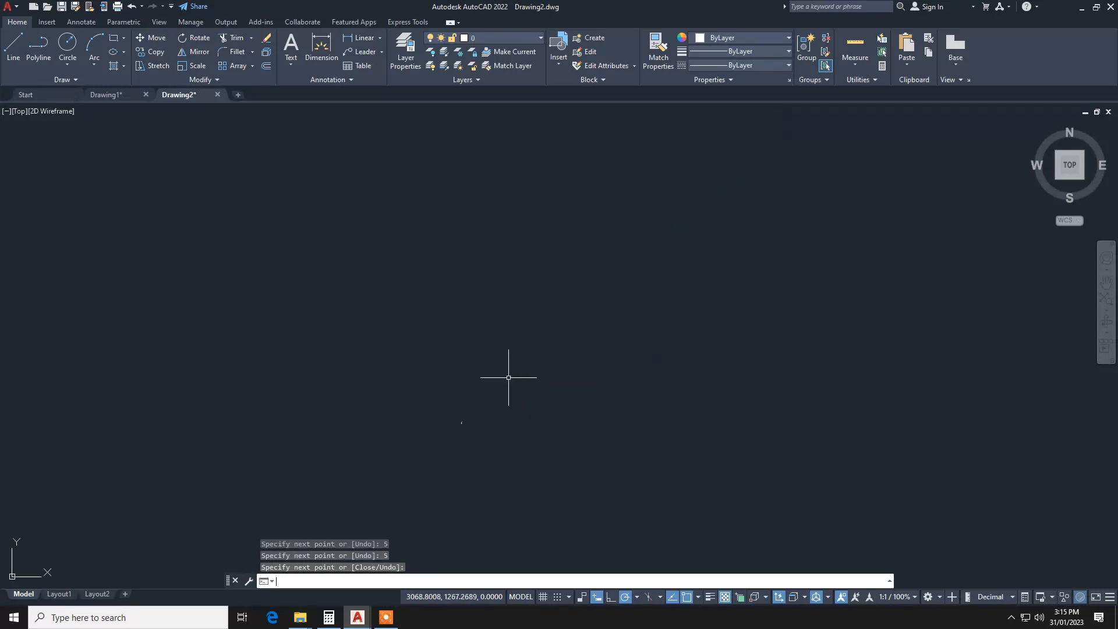
# - Fillet the corner between the vertical and the diagonal line with a radius of 5
pyautogui.write('z')
pyautogui.press('Return')
pyautogui.write('e')
pyautogui.press('Return')
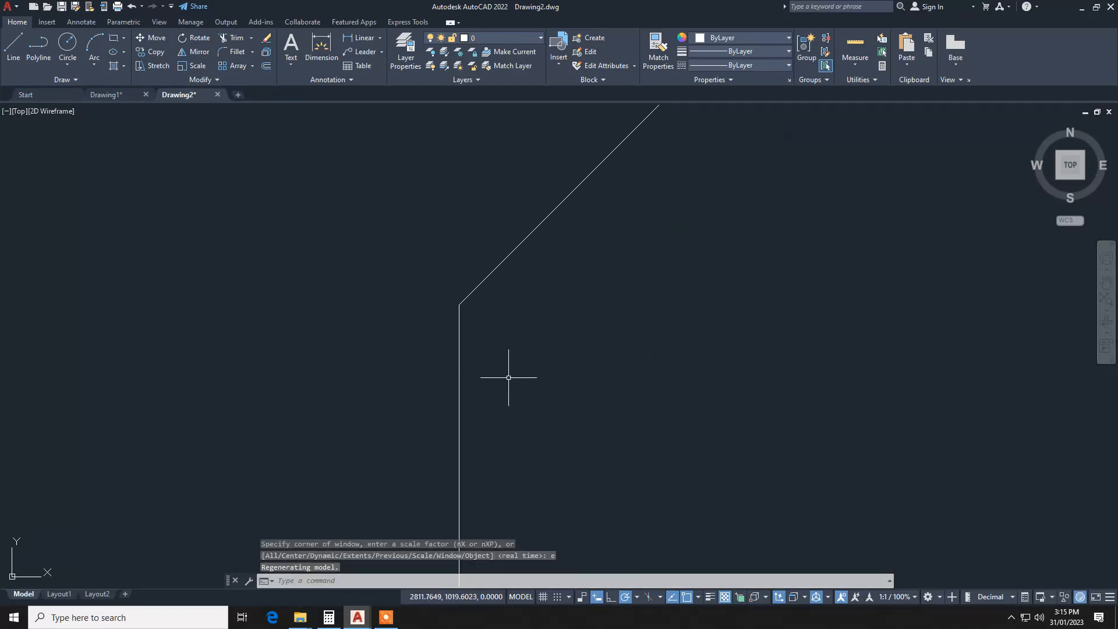
pyautogui.scroll(-2, 508, 378)
pyautogui.write('f')
pyautogui.press('Return')
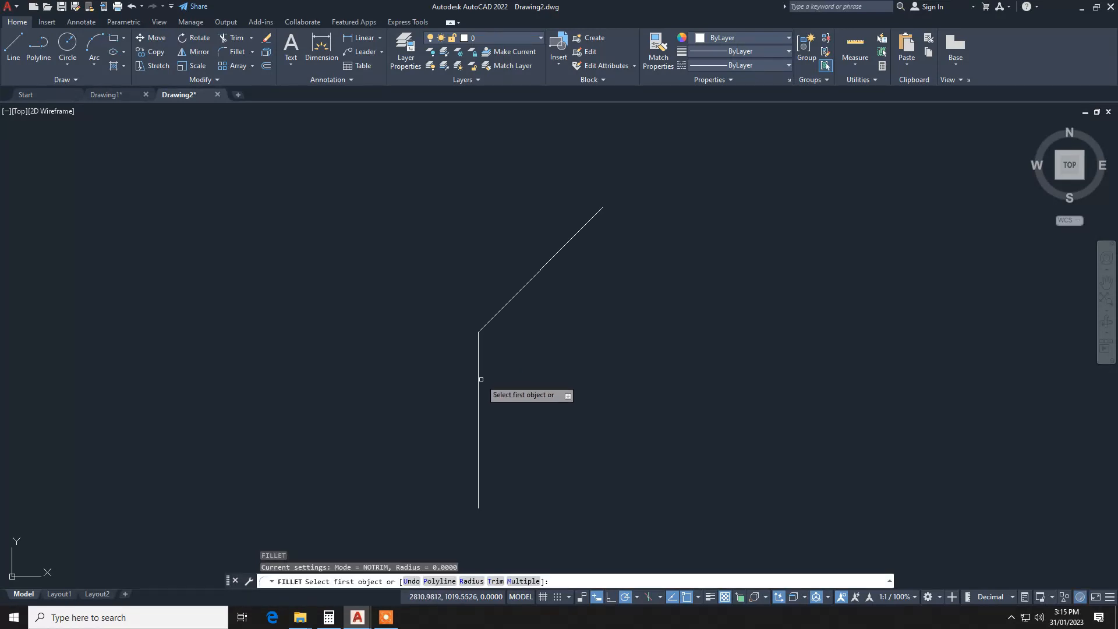
pyautogui.click(478, 373)
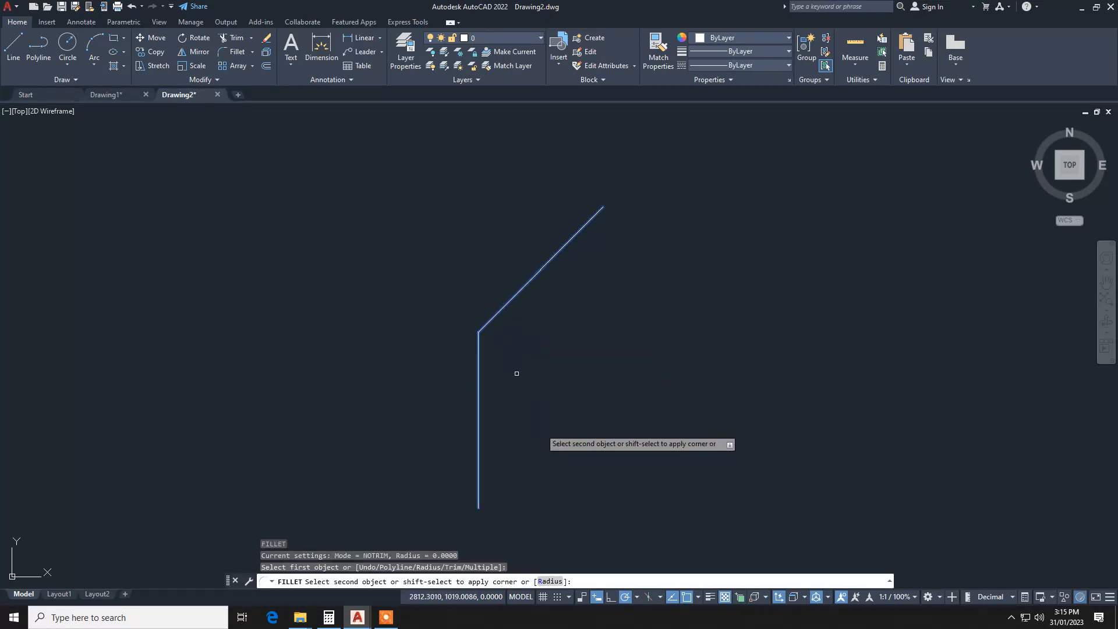
pyautogui.click(548, 581)
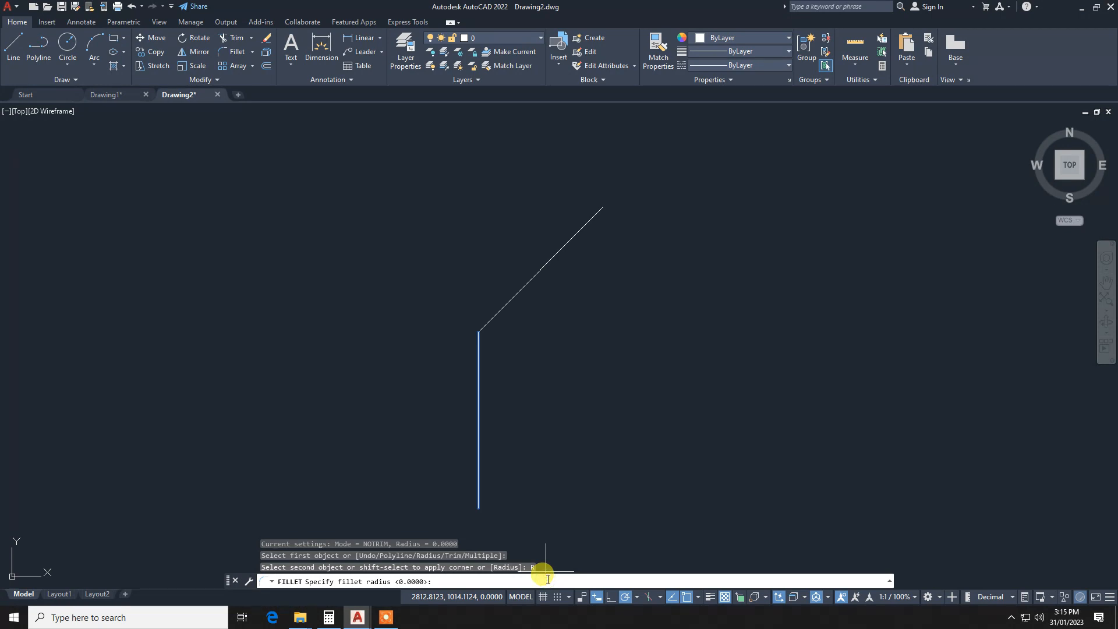
pyautogui.write('5')
pyautogui.press('Return')
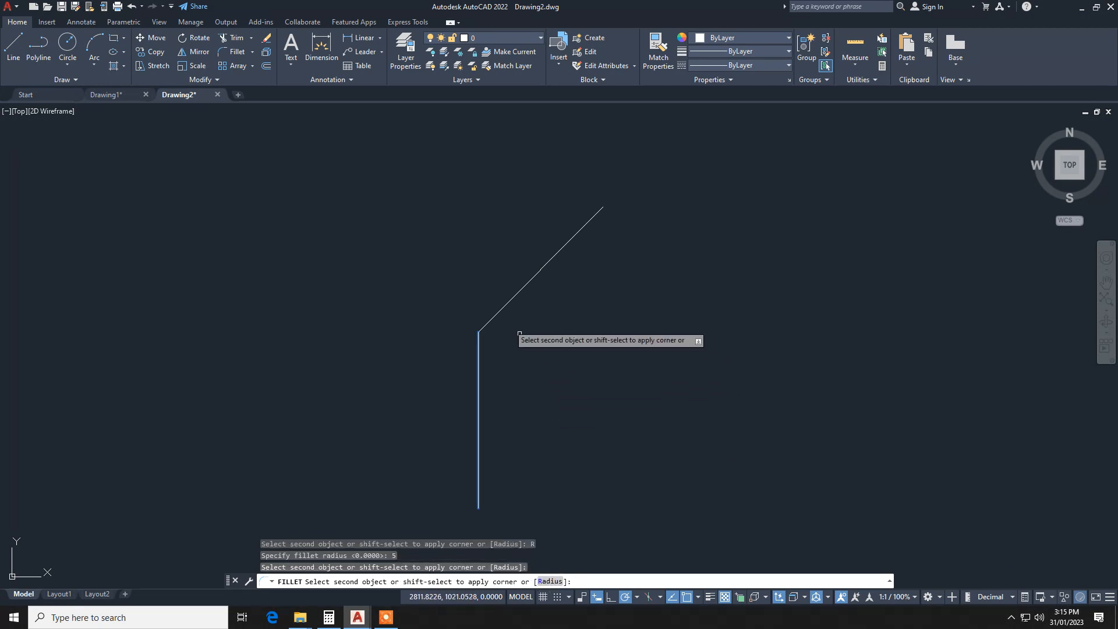
pyautogui.click(501, 307)
# - Trim off the two leftover line ends beyond the fillet arc at the old corner
pyautogui.write('tr')
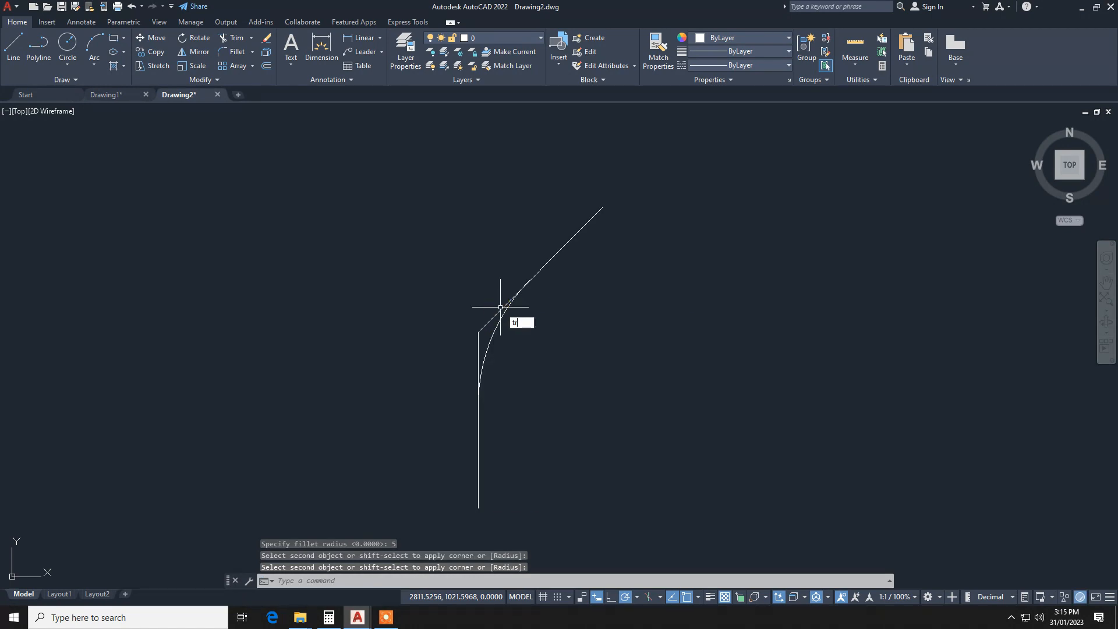
pyautogui.press('Return')
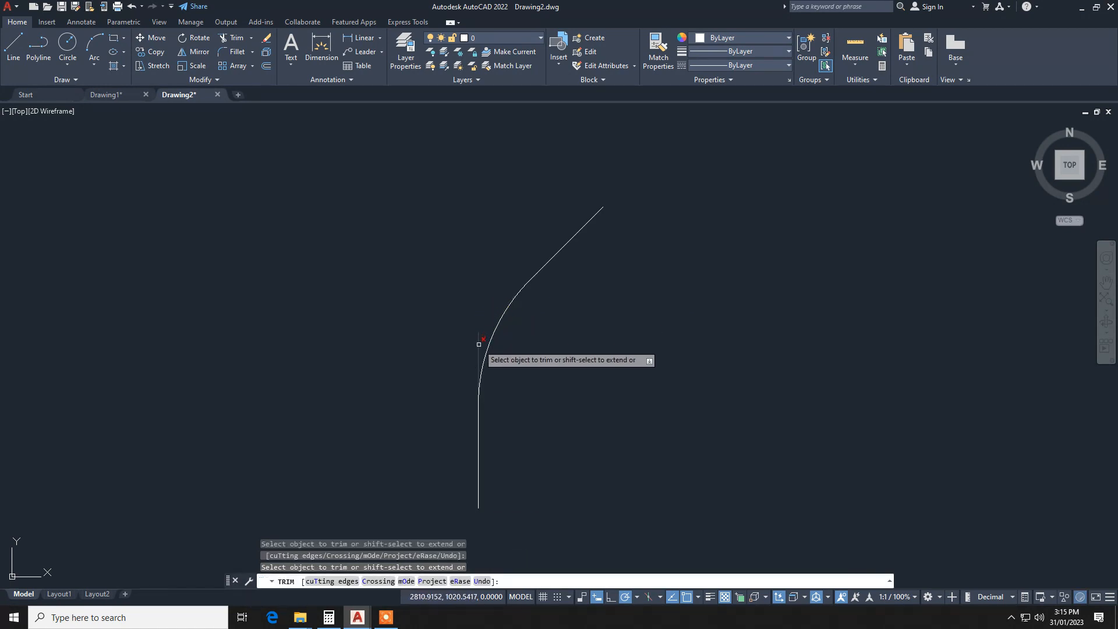
pyautogui.click(477, 344)
pyautogui.press('Return')
# - Join the vertical line, the arc and the diagonal line into a single polyline path
pyautogui.click(569, 251)
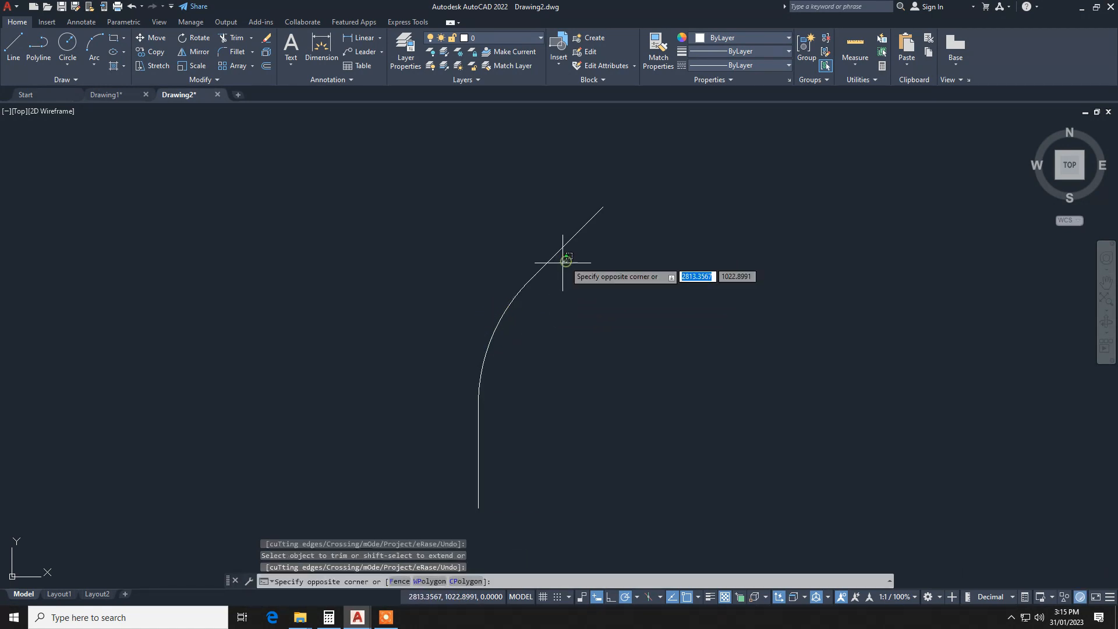
pyautogui.click(426, 420)
pyautogui.write('j')
pyautogui.press('Return')
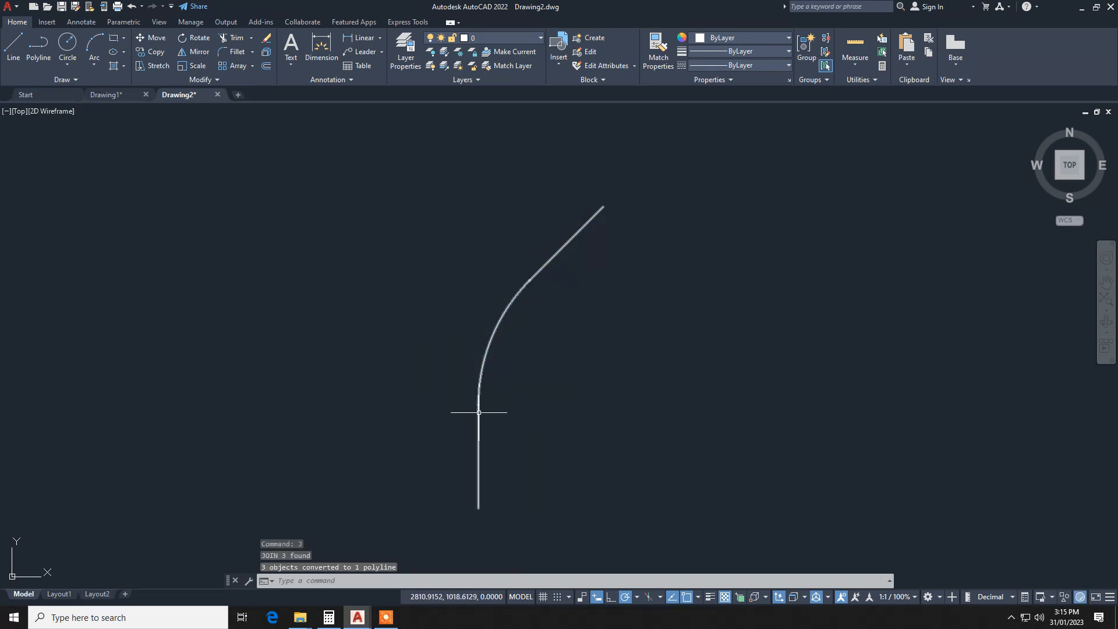
# - Draw a circle of radius 2 centred on the lower end of the polyline path
pyautogui.write('c')
pyautogui.press('Return')
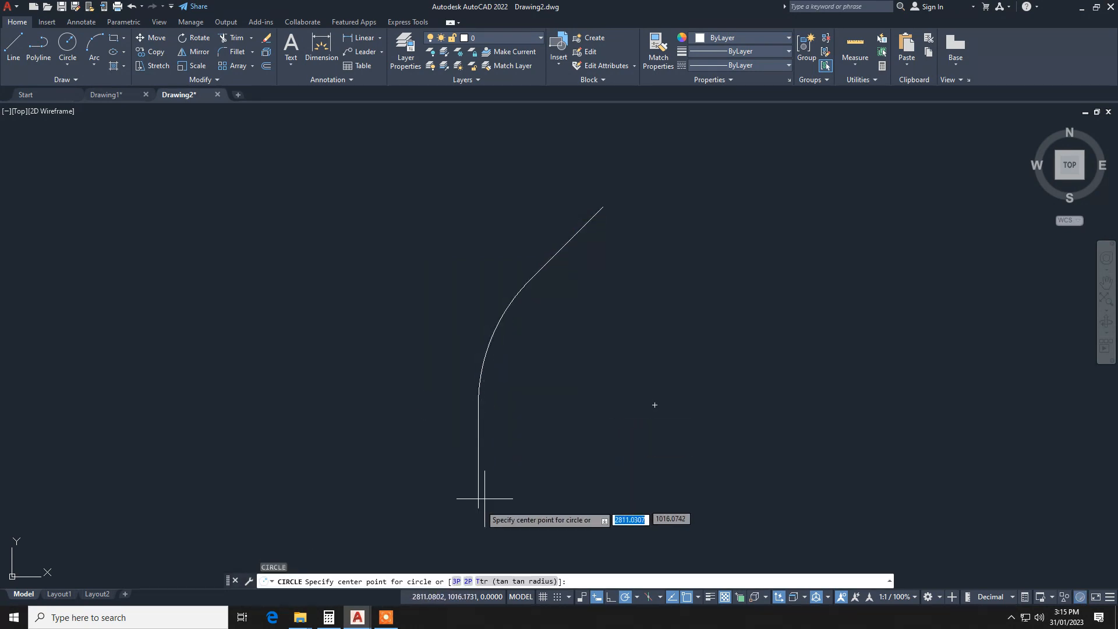
pyautogui.click(478, 508)
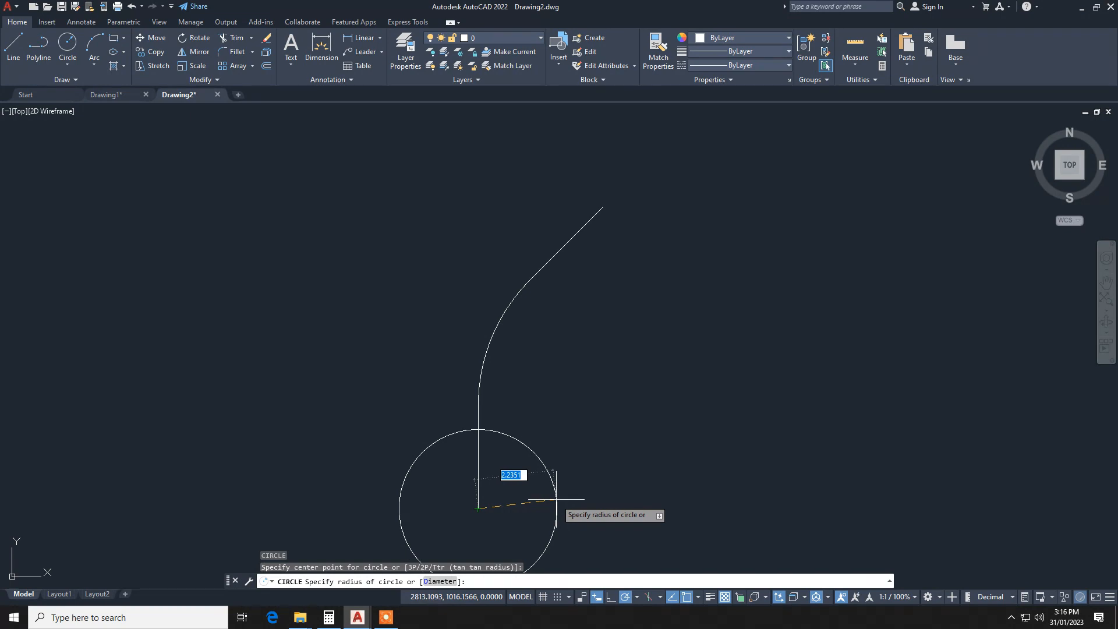
pyautogui.write('2')
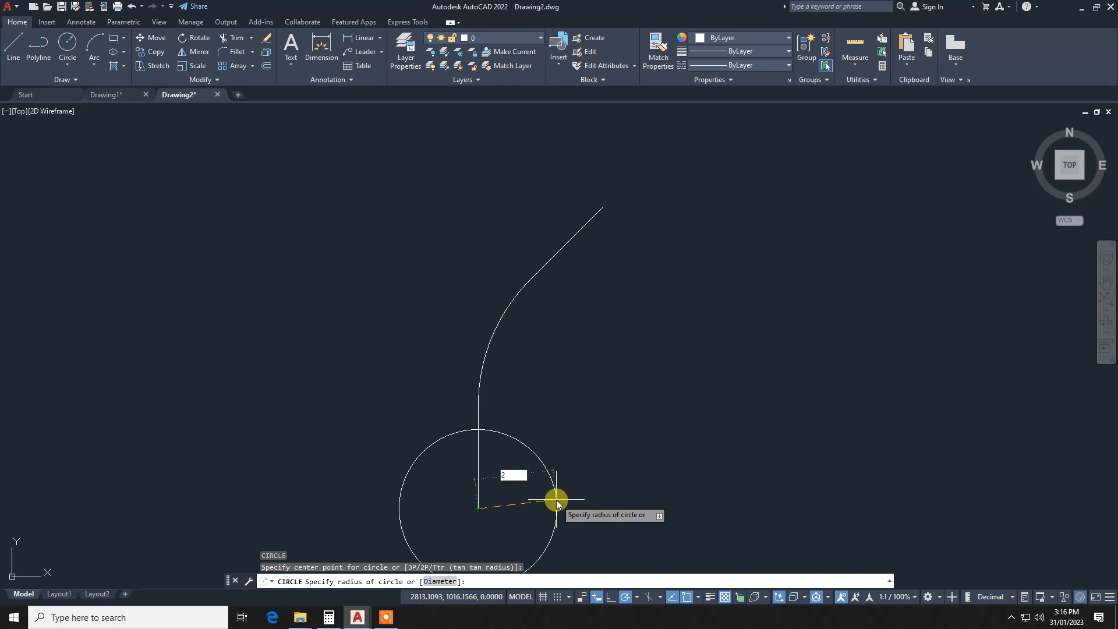
pyautogui.press('Return')
# - Draw a separate circle of radius 2.02 in the empty area to the left of the path
pyautogui.press('Return')
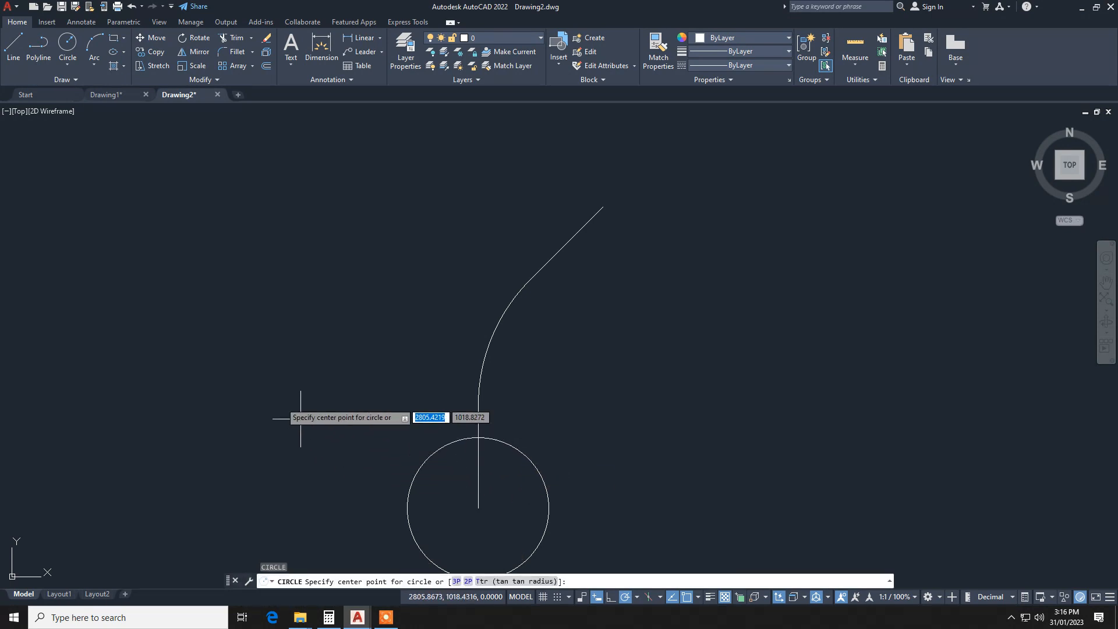
pyautogui.click(199, 376)
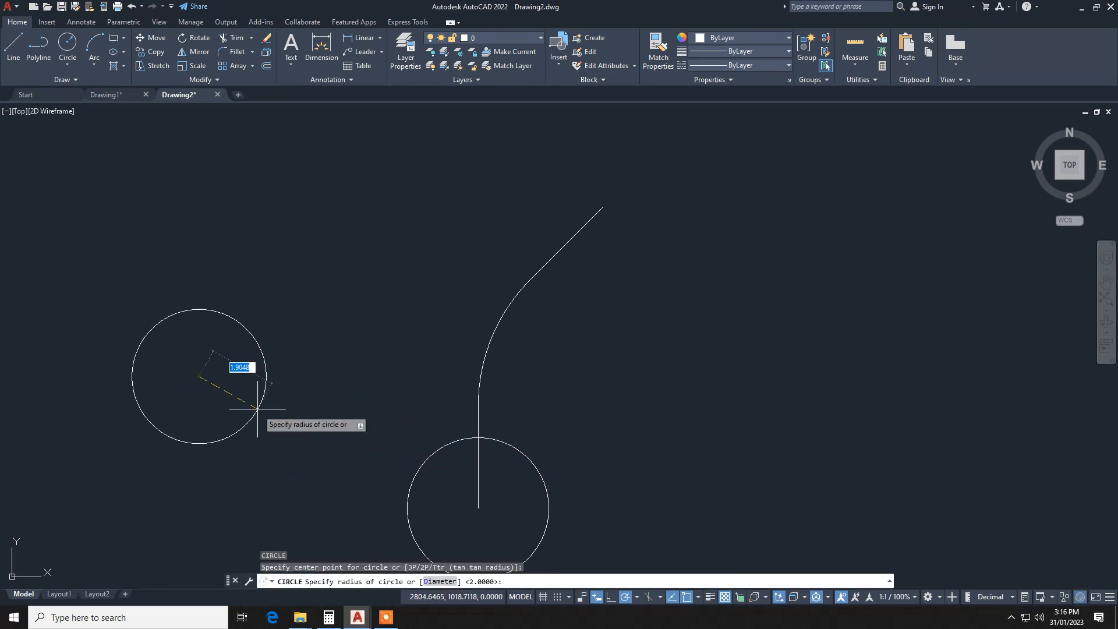
pyautogui.write('2')
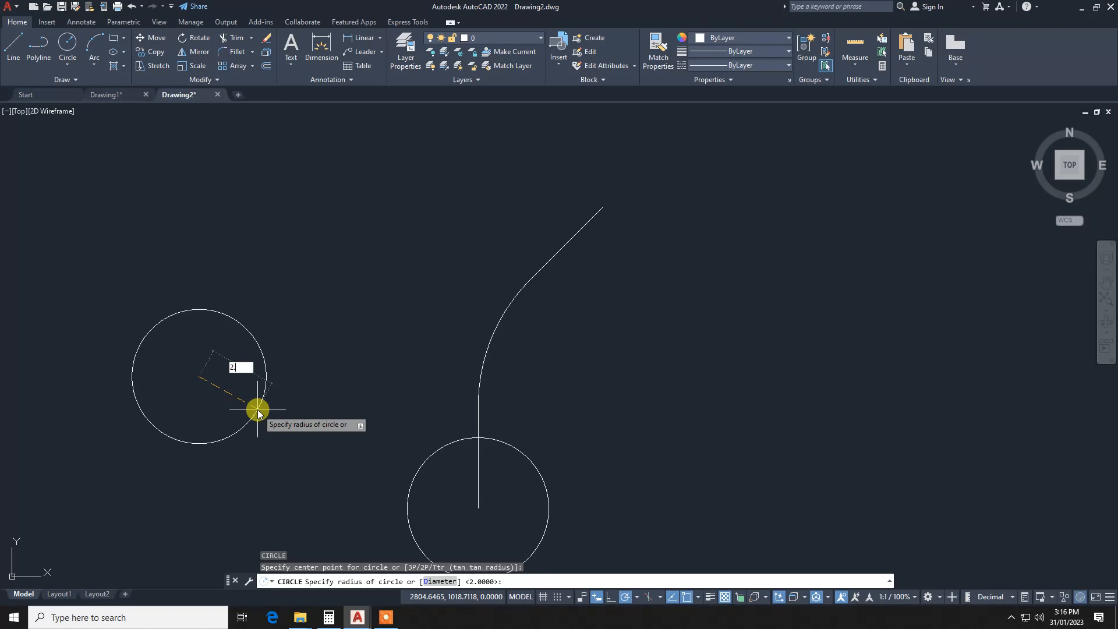
pyautogui.write('.02')
pyautogui.press('Return')
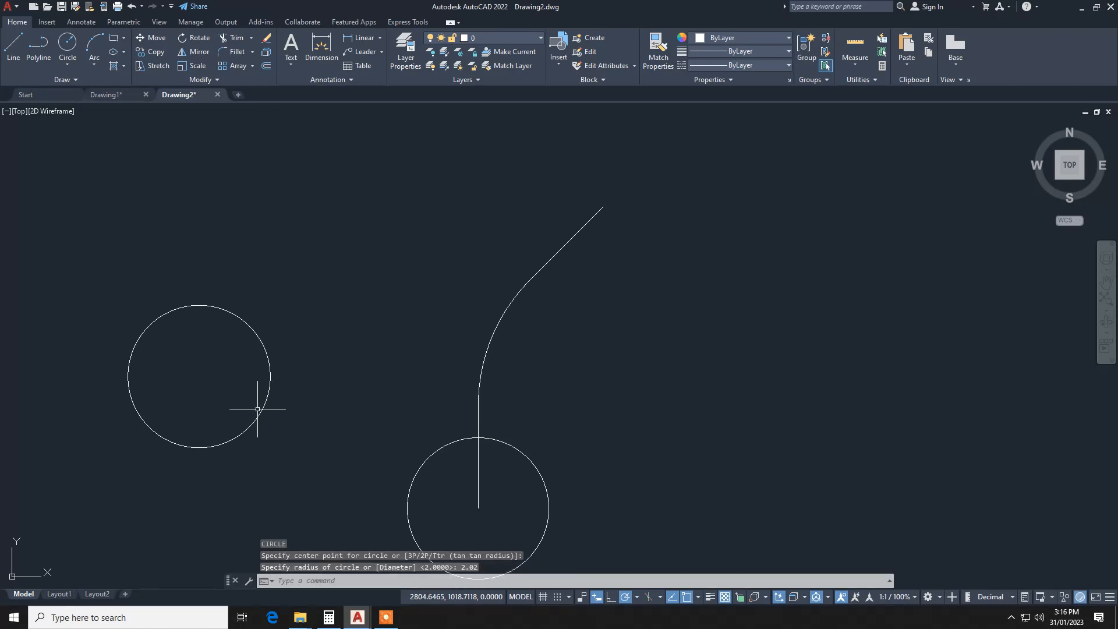
pyautogui.rightClick(257, 410)
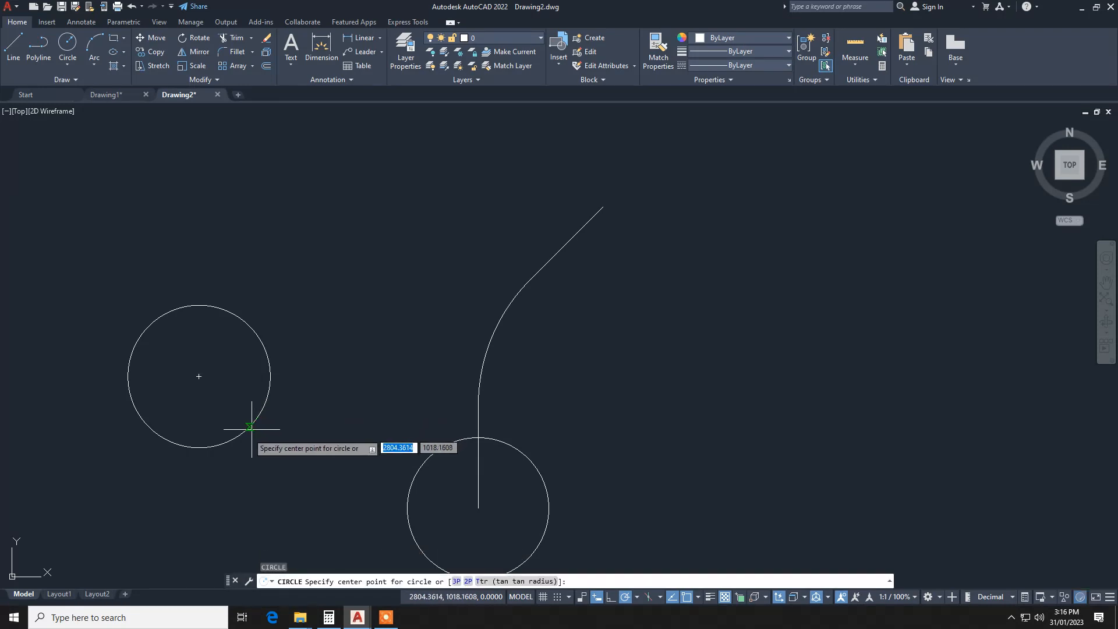
pyautogui.click(198, 376)
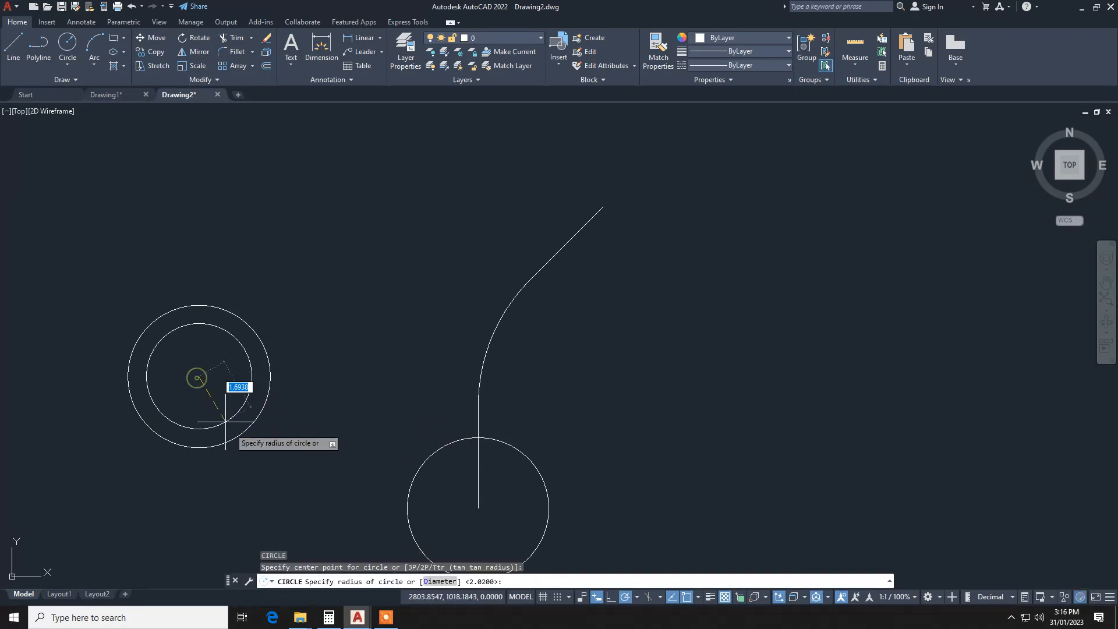
pyautogui.press('Escape')
pyautogui.write('o')
pyautogui.rightClick(260, 430)
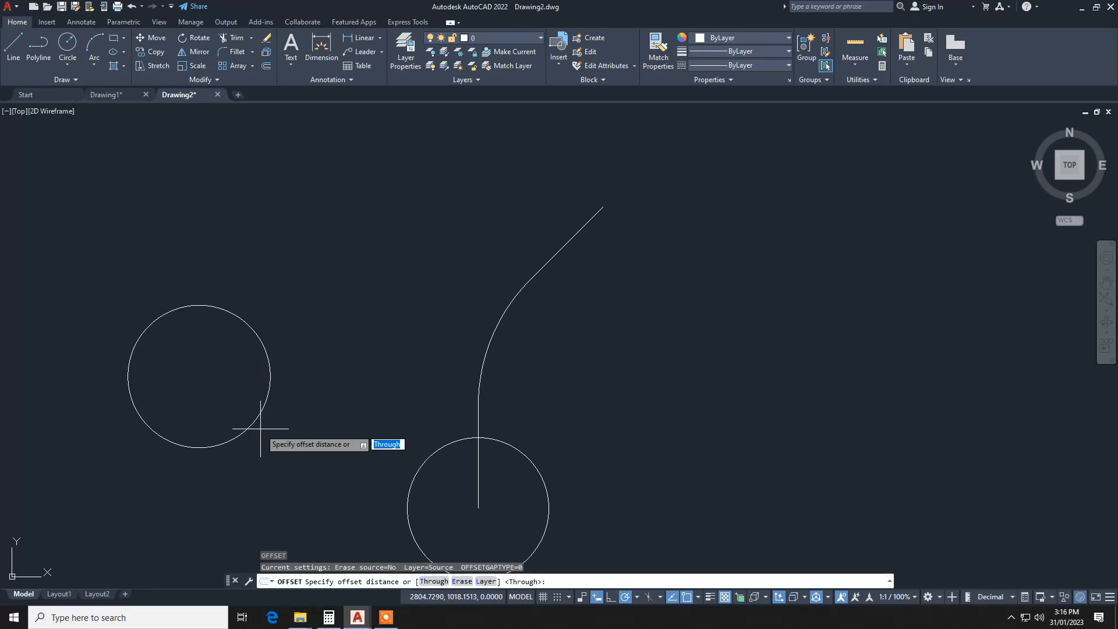
pyautogui.write('.50')
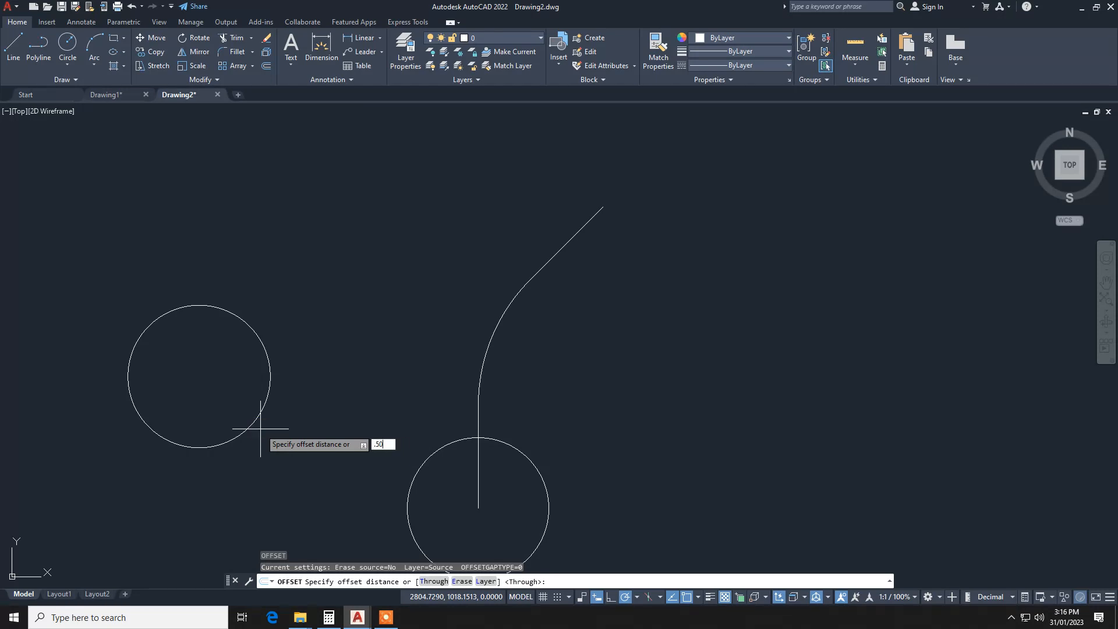
pyautogui.press('Return')
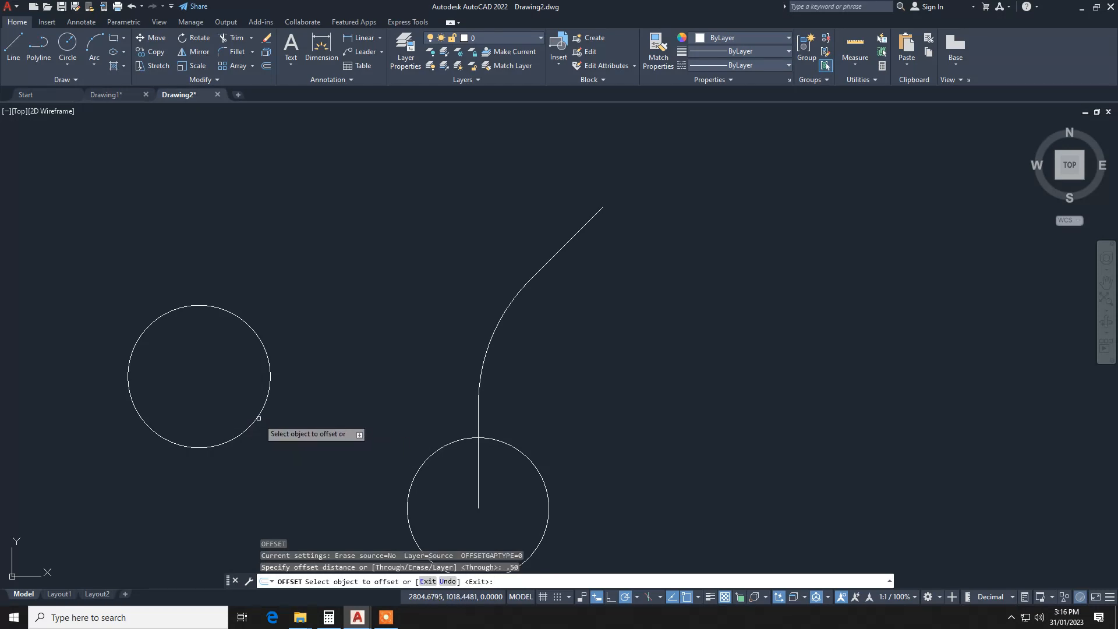
pyautogui.click(259, 423)
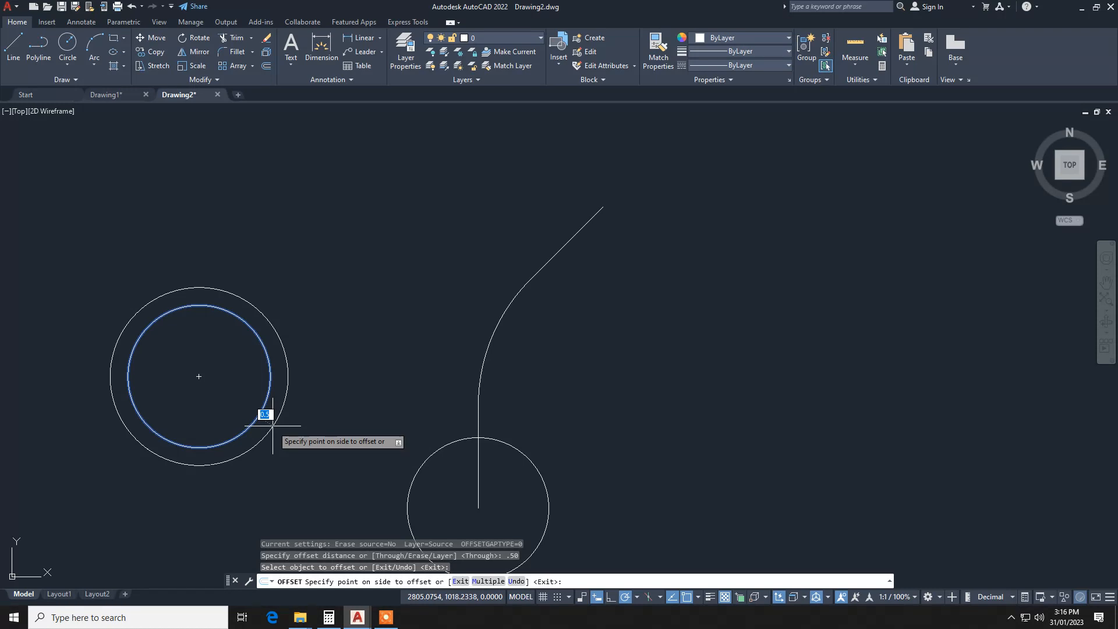
pyautogui.press('Escape')
pyautogui.press('Return')
pyautogui.write('.')
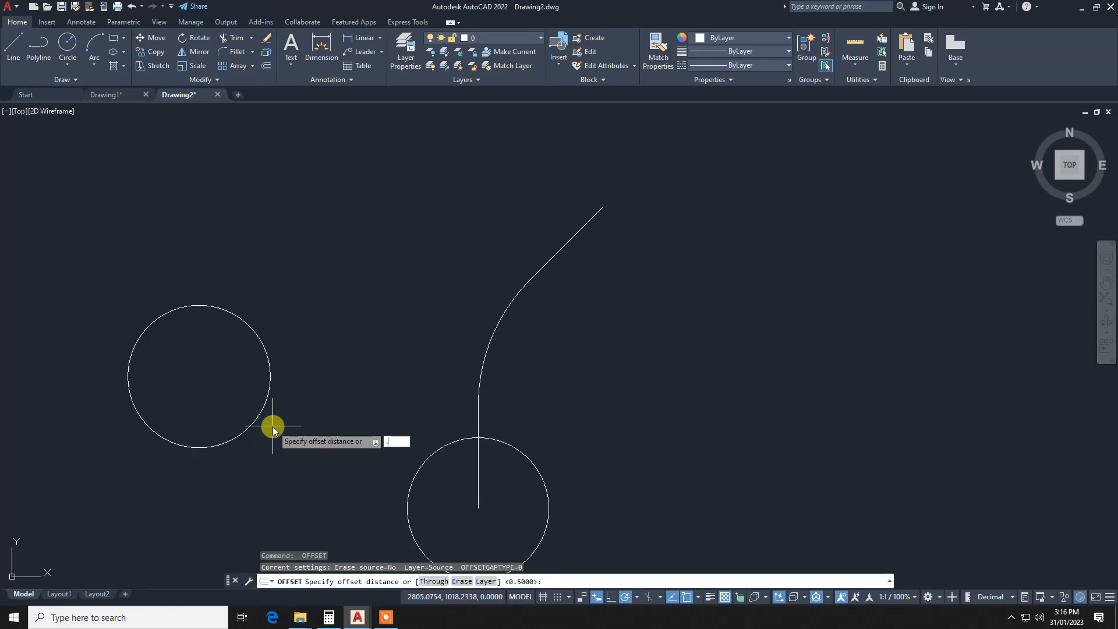
pyautogui.write('10')
pyautogui.press('Return')
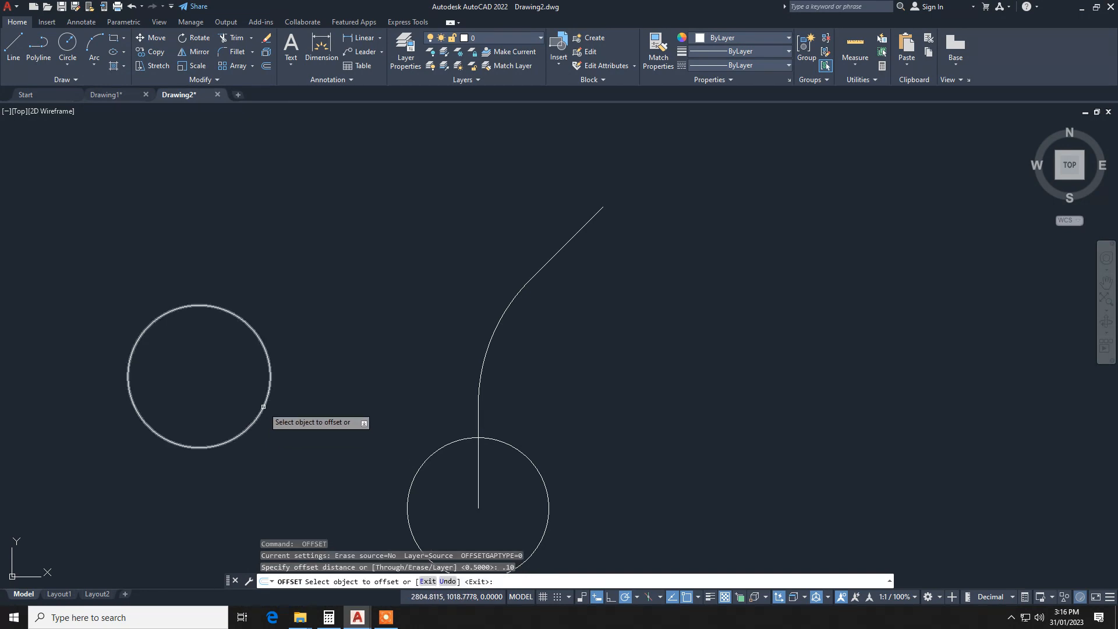
pyautogui.click(265, 407)
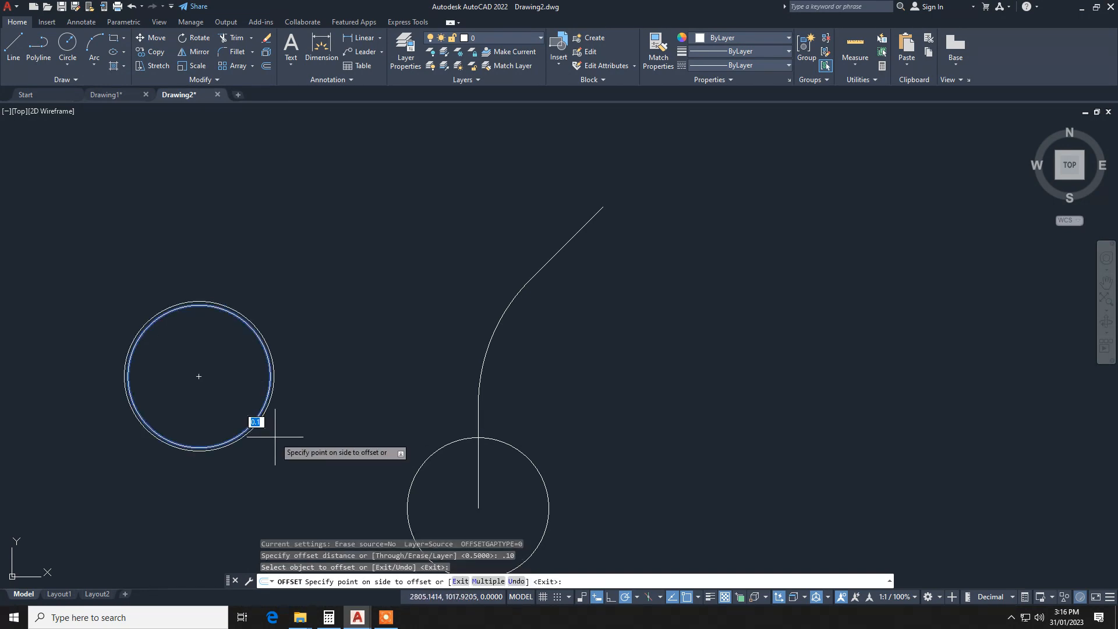
pyautogui.press('Escape')
# - Offset the separate circle outward by 0.20
pyautogui.press('Return')
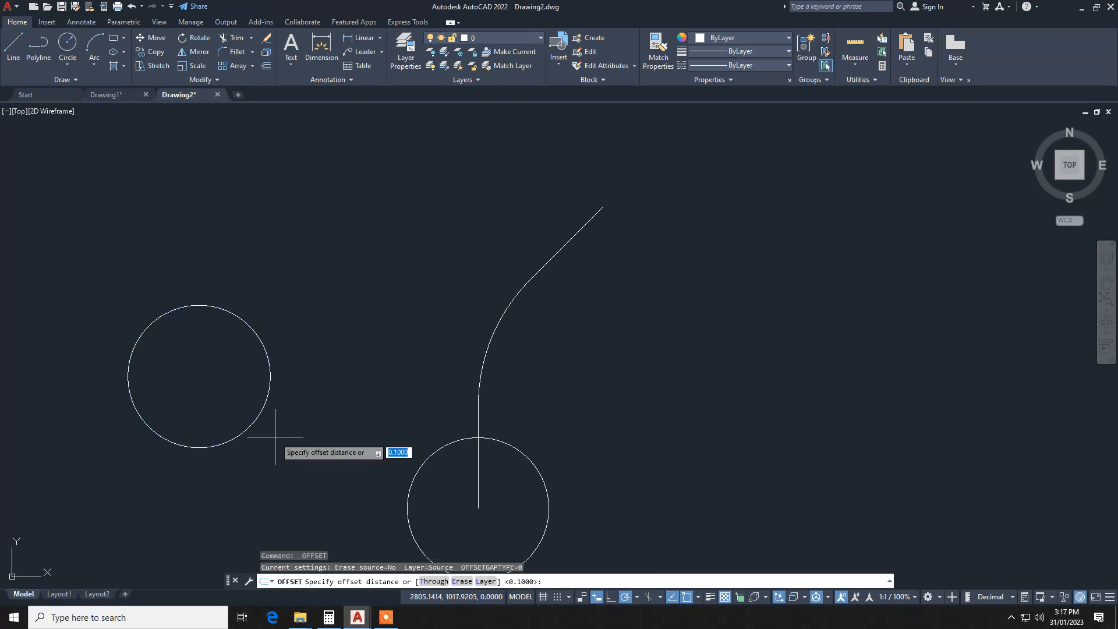
pyautogui.write('.')
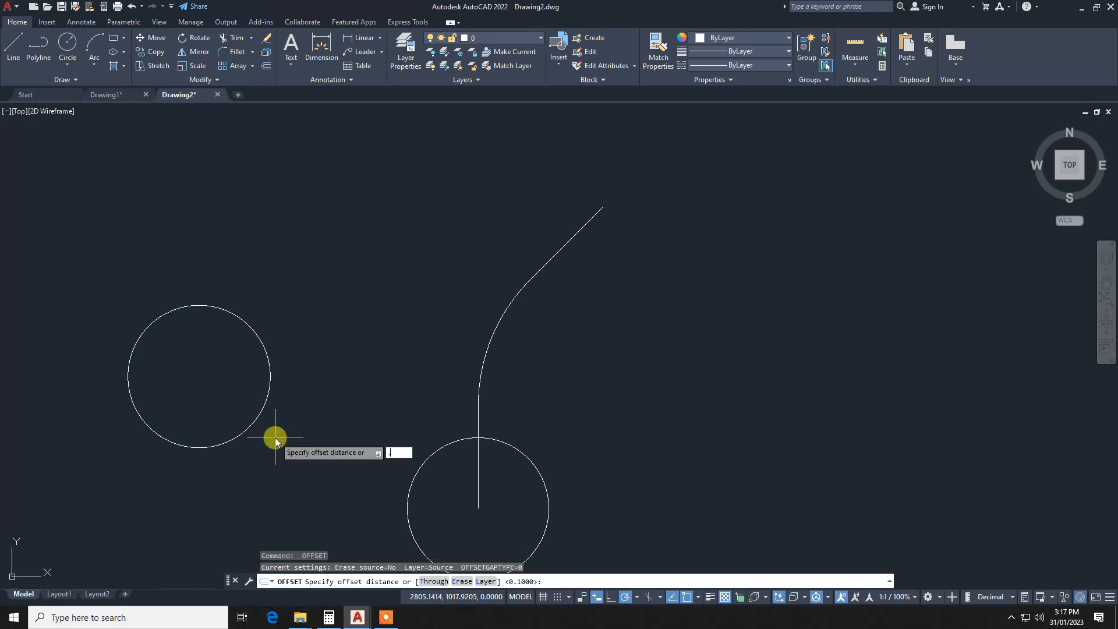
pyautogui.write('20')
pyautogui.press('Return')
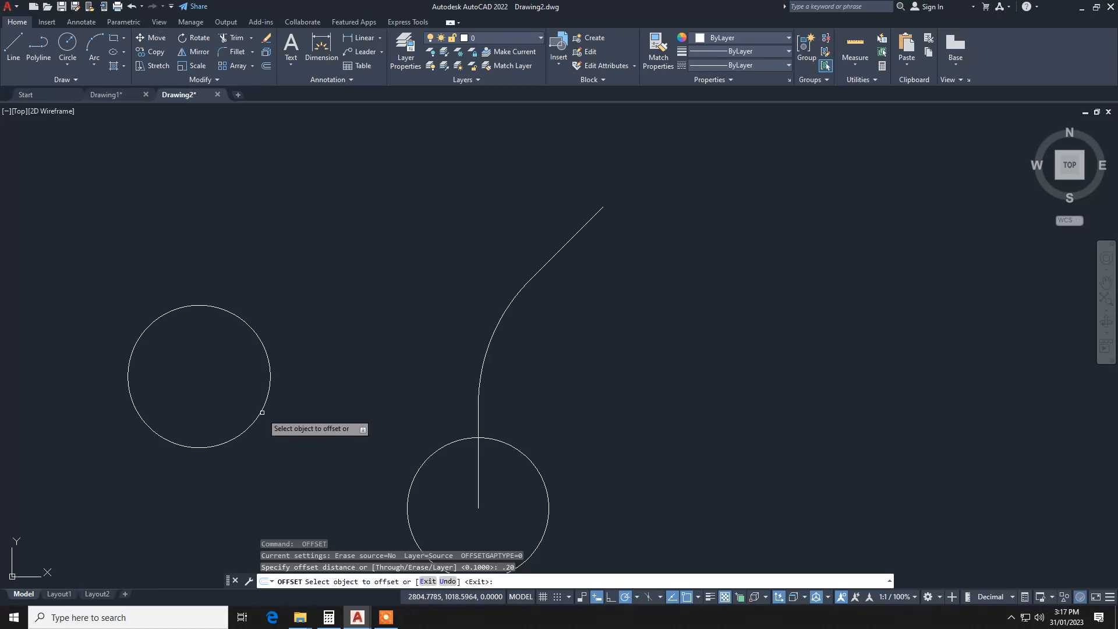
pyautogui.click(264, 412)
pyautogui.click(270, 438)
pyautogui.press('Escape')
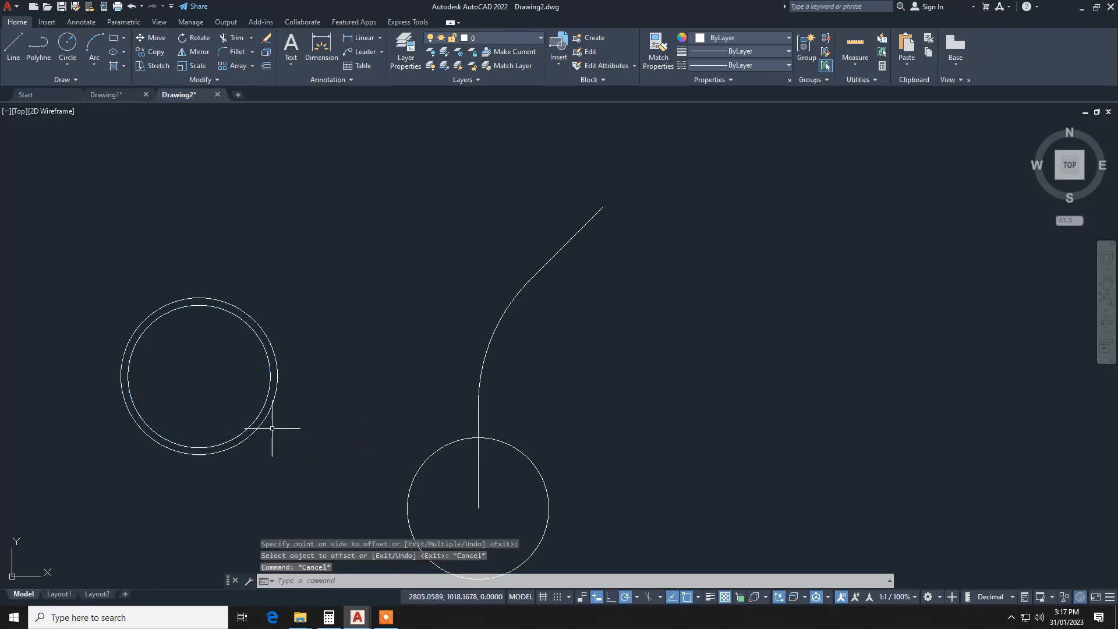
pyautogui.press('Escape')
pyautogui.press('Escape')
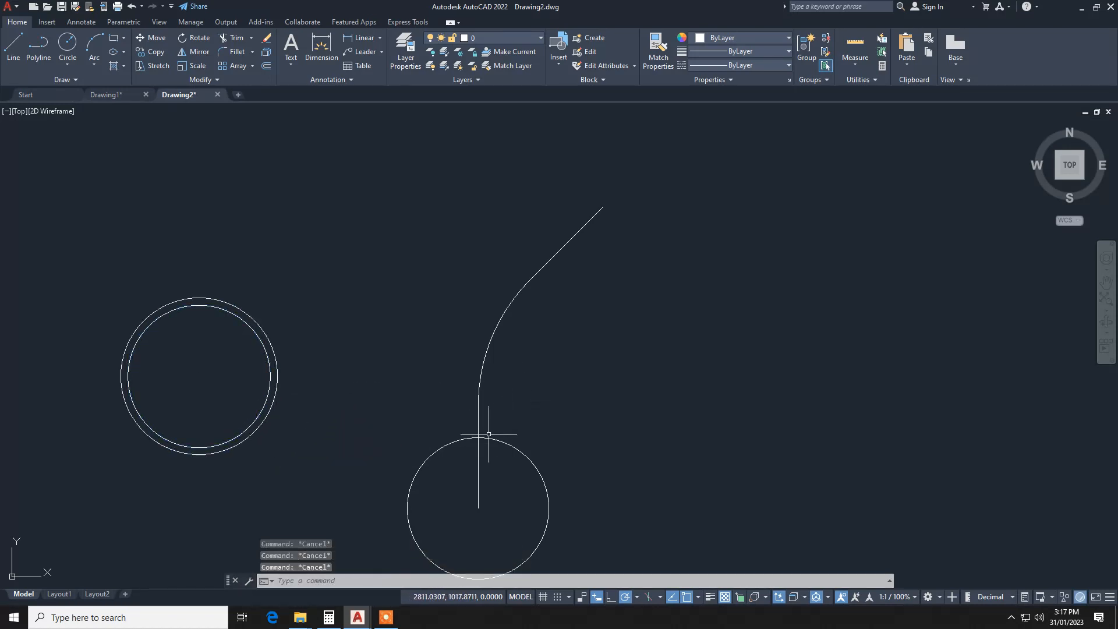
# - Sweep the circle at the path's lower end along the joined polyline to form the bent elbow solid
pyautogui.write('sweep')
pyautogui.press('Return')
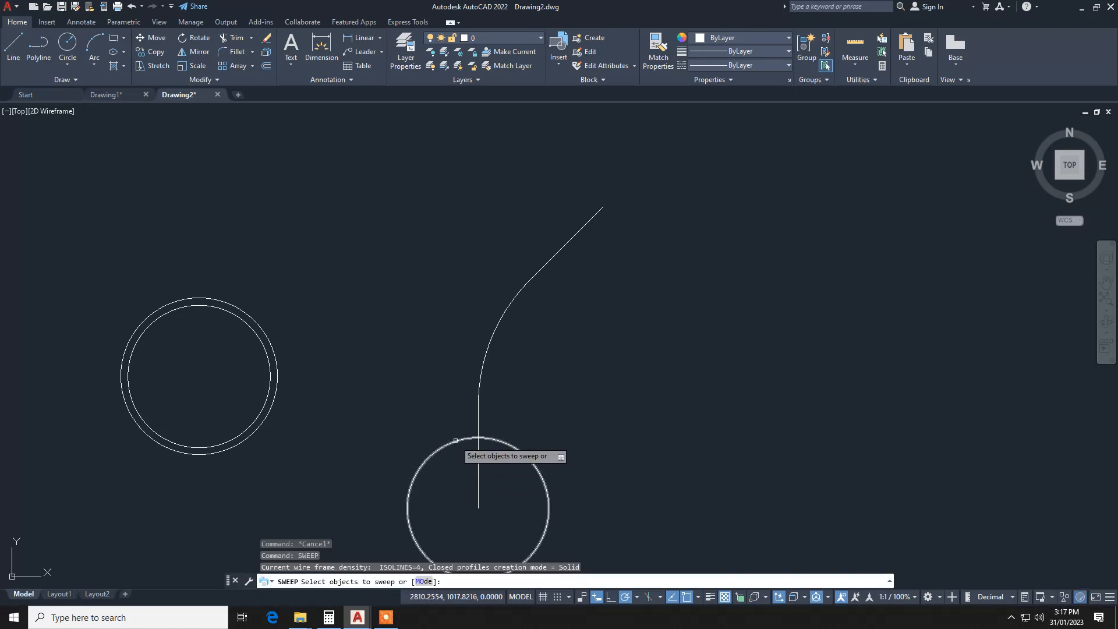
pyautogui.click(455, 440)
pyautogui.press('Return')
pyautogui.click(479, 399)
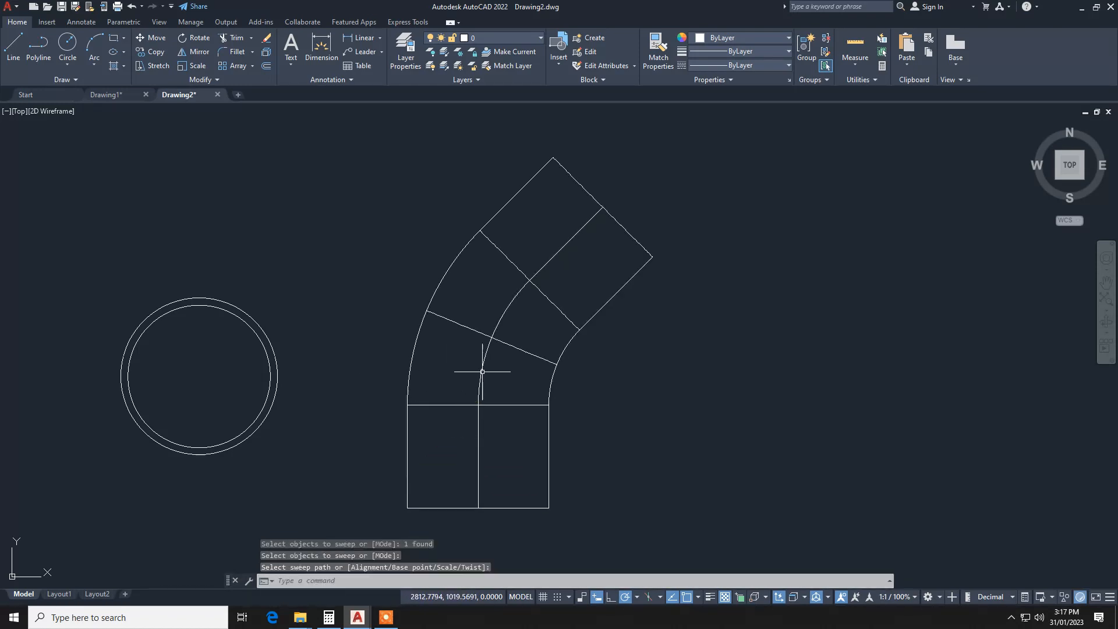
# - In the SE isometric view, presspull the area between the two concentric circles up 1.5 to form a ring
pyautogui.click(1084, 179)
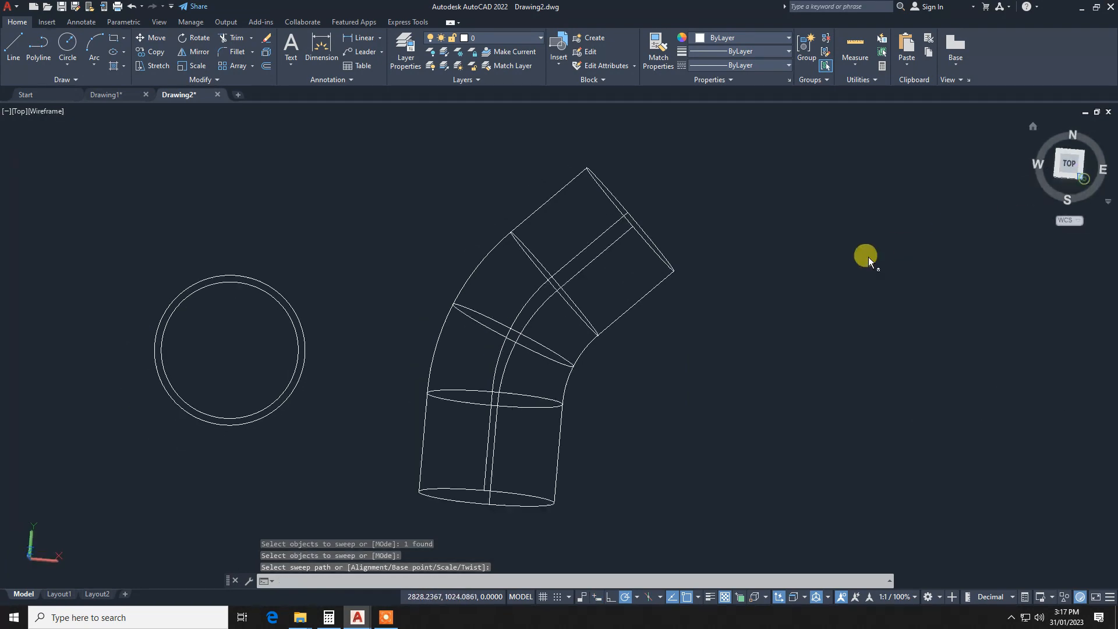
pyautogui.scroll(4, 439, 323)
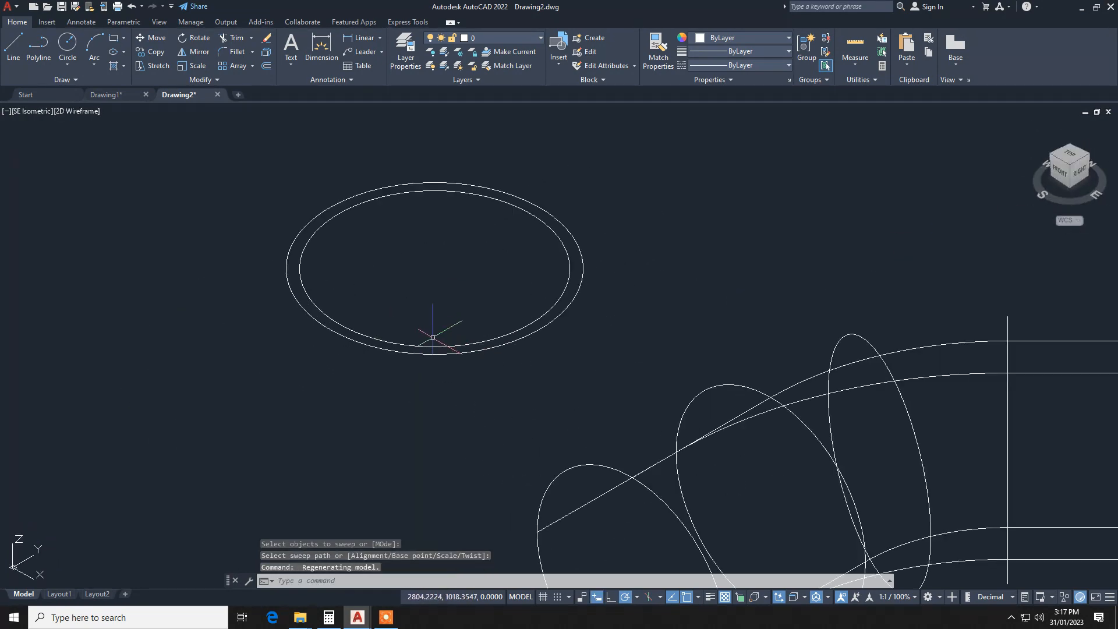
pyautogui.write('pres')
pyautogui.press('Return')
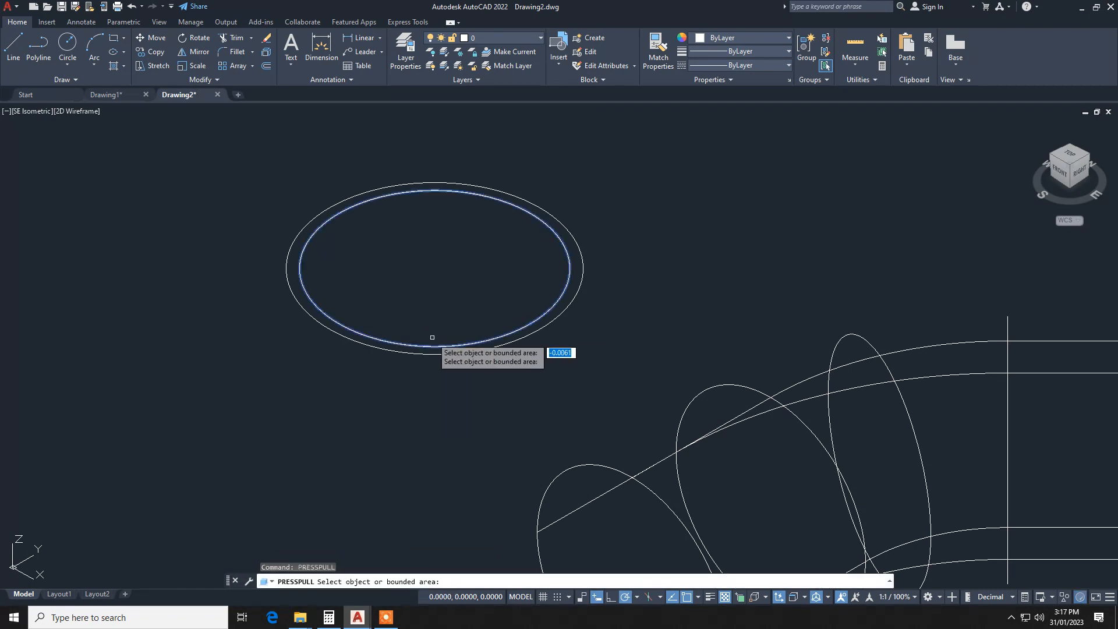
pyautogui.click(409, 348)
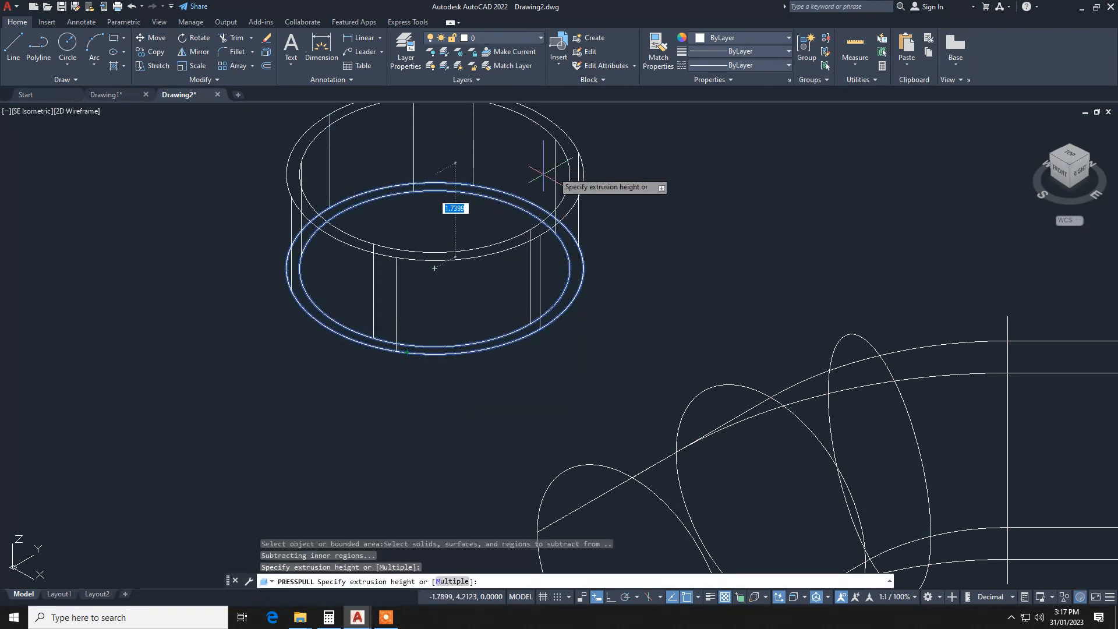
pyautogui.write('1.5')
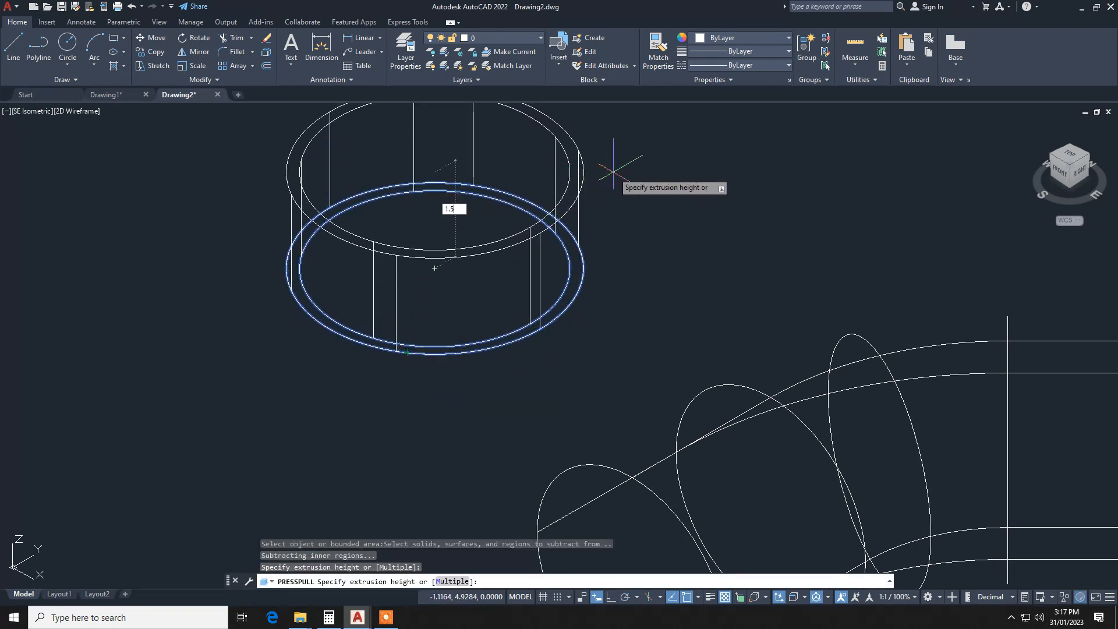
pyautogui.press('Return')
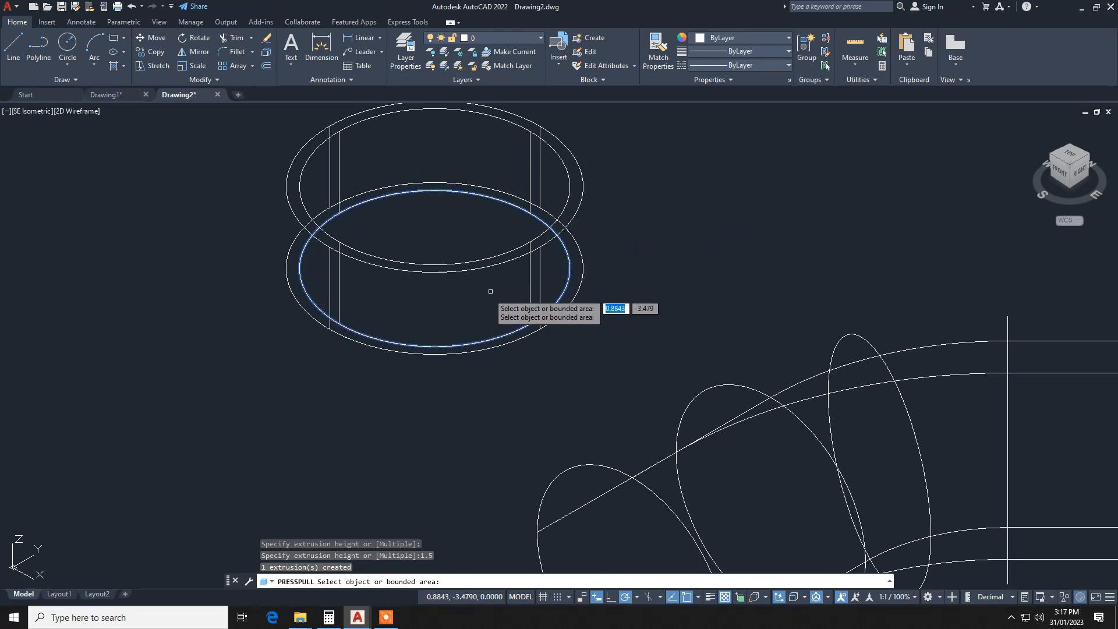
pyautogui.press('Escape')
# - Draw a vertical line on the ring's outer wall from its lower rim straight up to its upper rim
pyautogui.write('l')
pyautogui.press('Return')
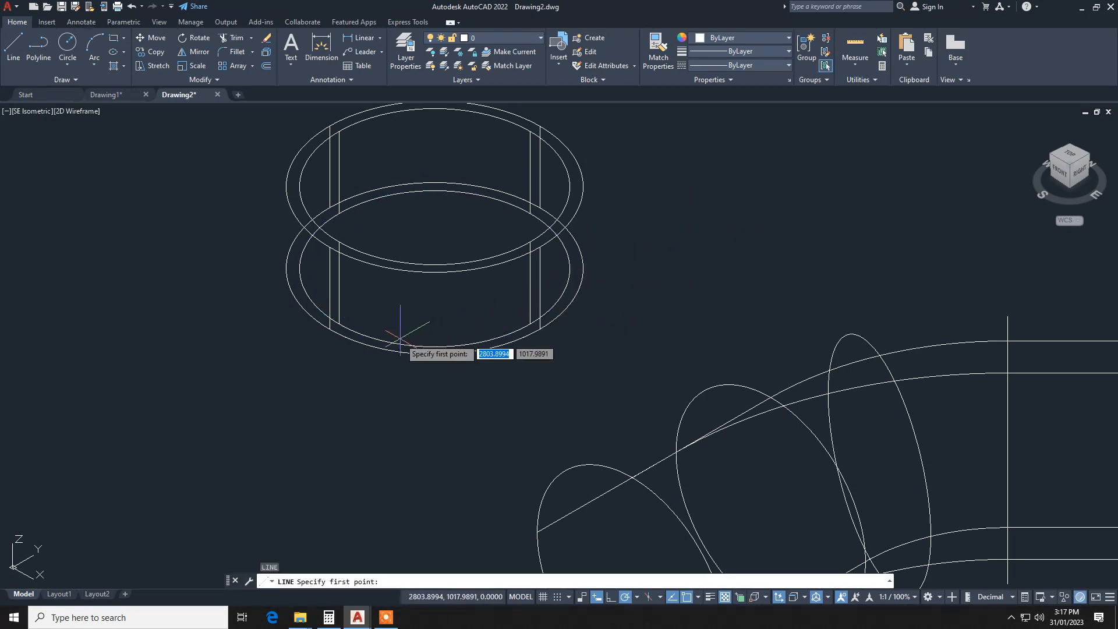
pyautogui.click(330, 328)
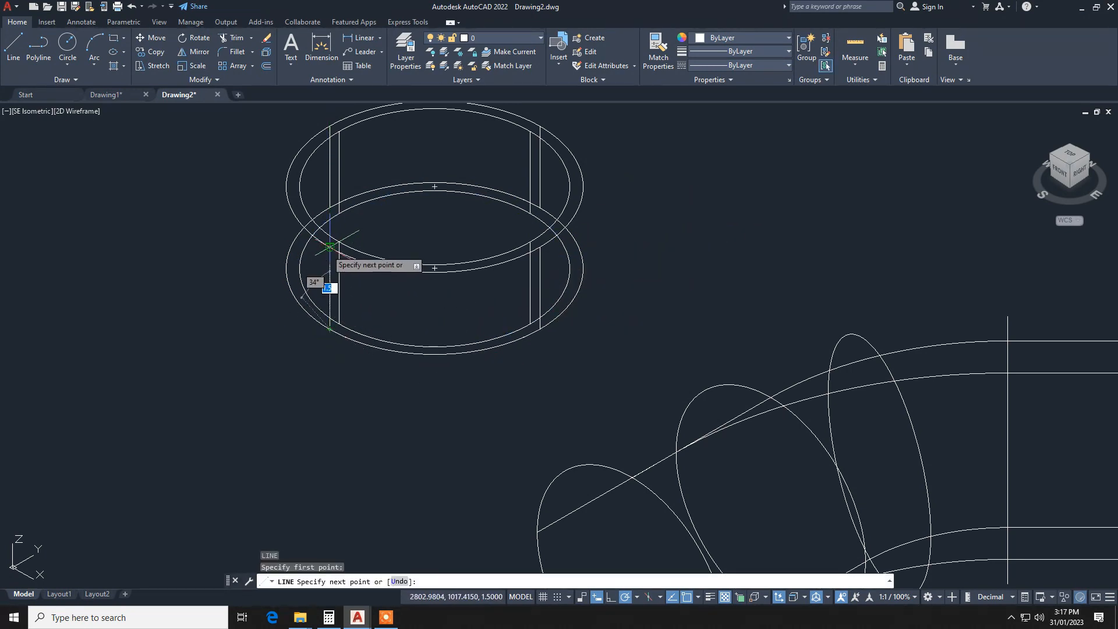
pyautogui.press('Escape')
pyautogui.press('Escape')
pyautogui.press('Escape')
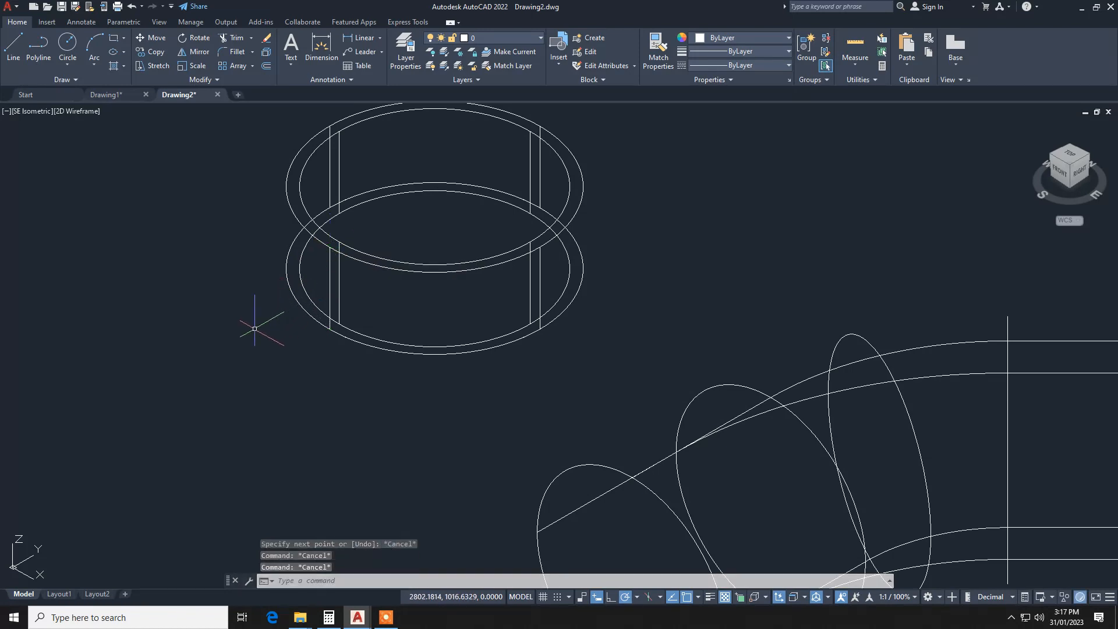
# - Draw a small square about 0.1 by 0.1 in the empty area just outside the ring
pyautogui.write('rec')
pyautogui.press('Return')
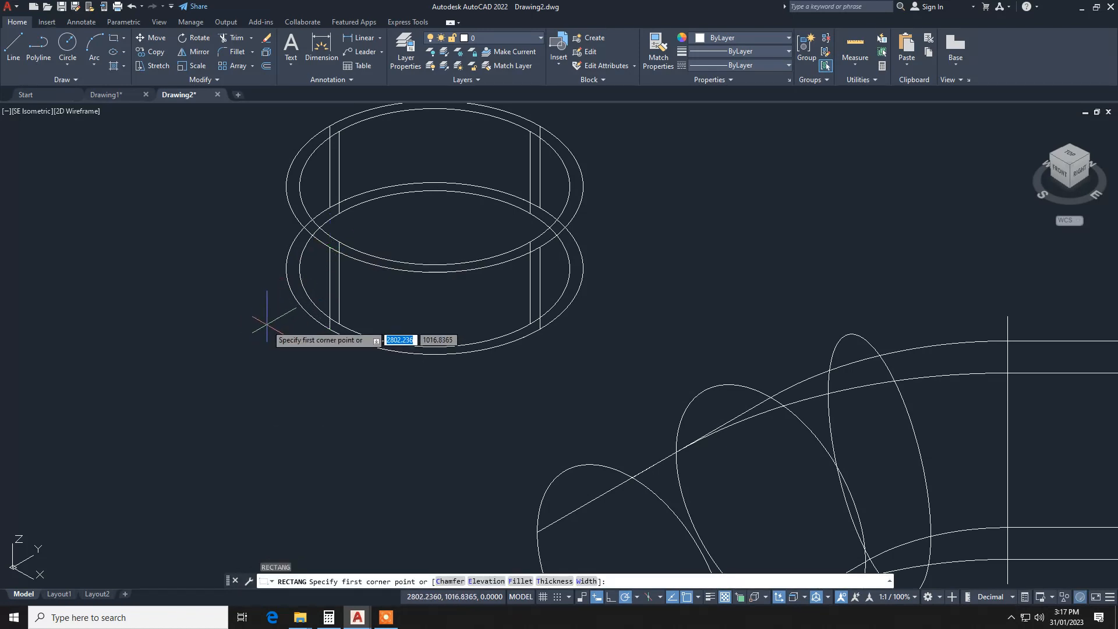
pyautogui.click(267, 324)
pyautogui.scroll(4, 266, 326)
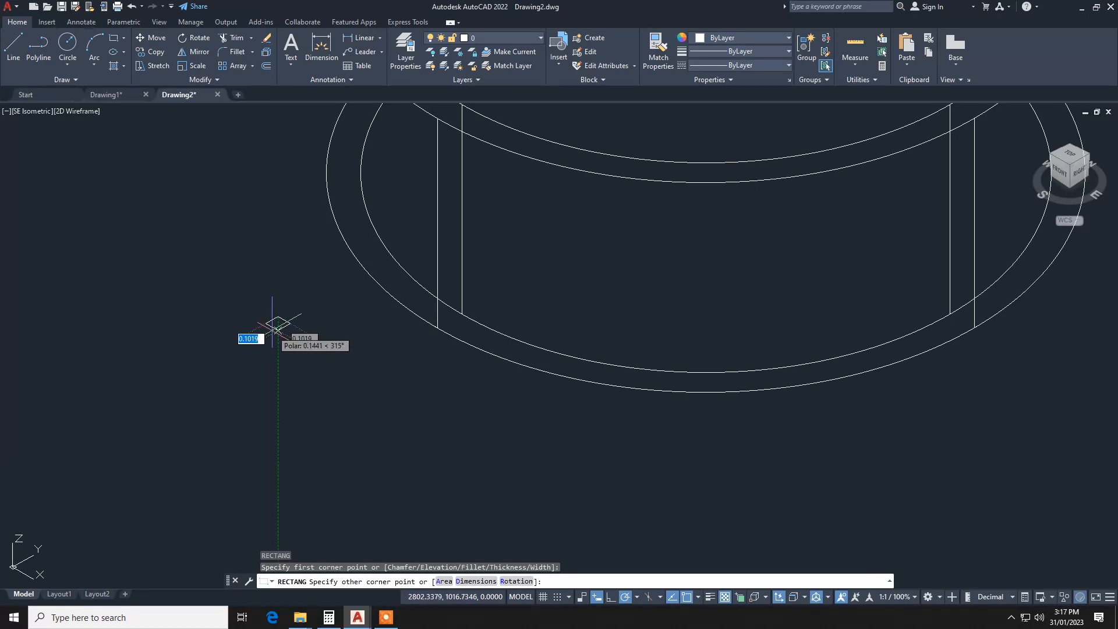
pyautogui.click(278, 324)
pyautogui.click(268, 359)
# - Sweep the small square along the vertical line on the ring's outer wall to form a rib
pyautogui.write('sweep')
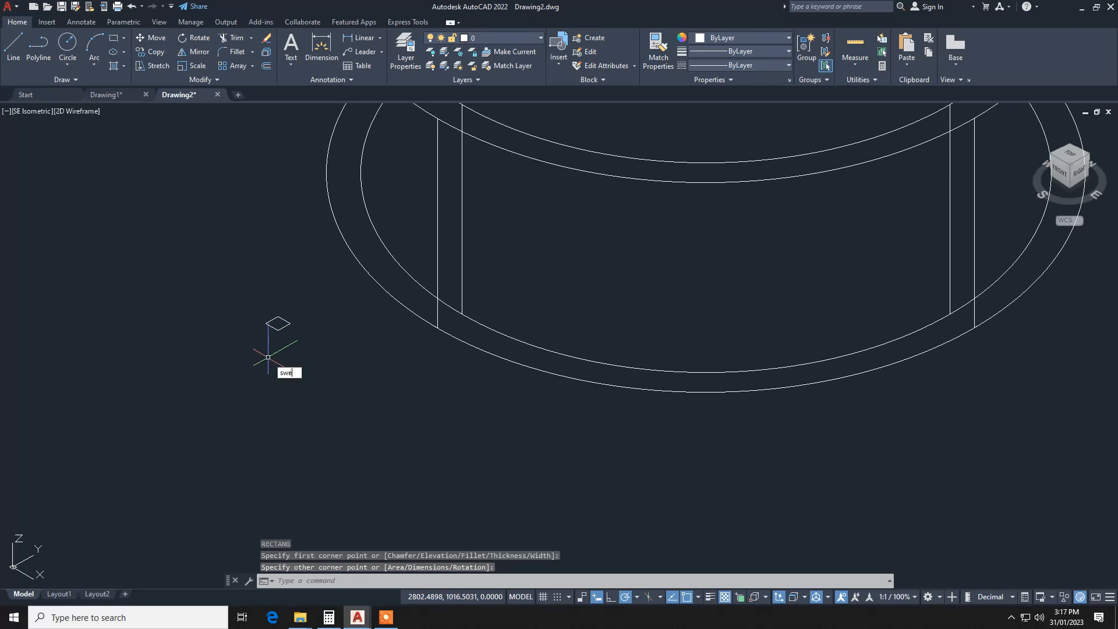
pyautogui.press('Return')
pyautogui.click(286, 324)
pyautogui.press('Return')
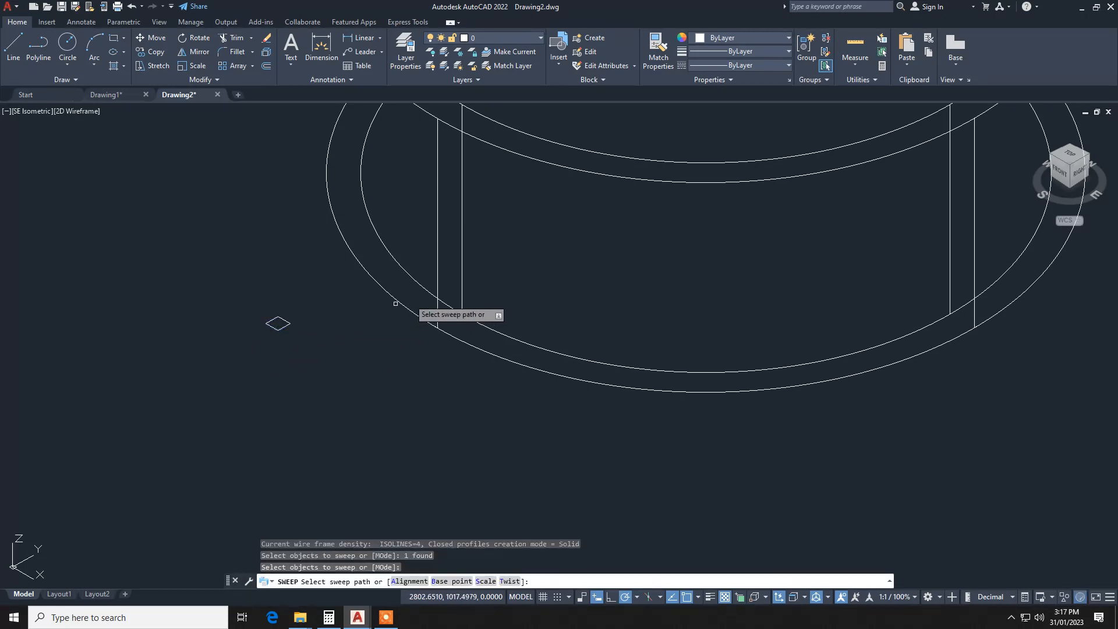
pyautogui.click(437, 275)
pyautogui.press('Escape')
pyautogui.press('Escape')
pyautogui.press('Escape')
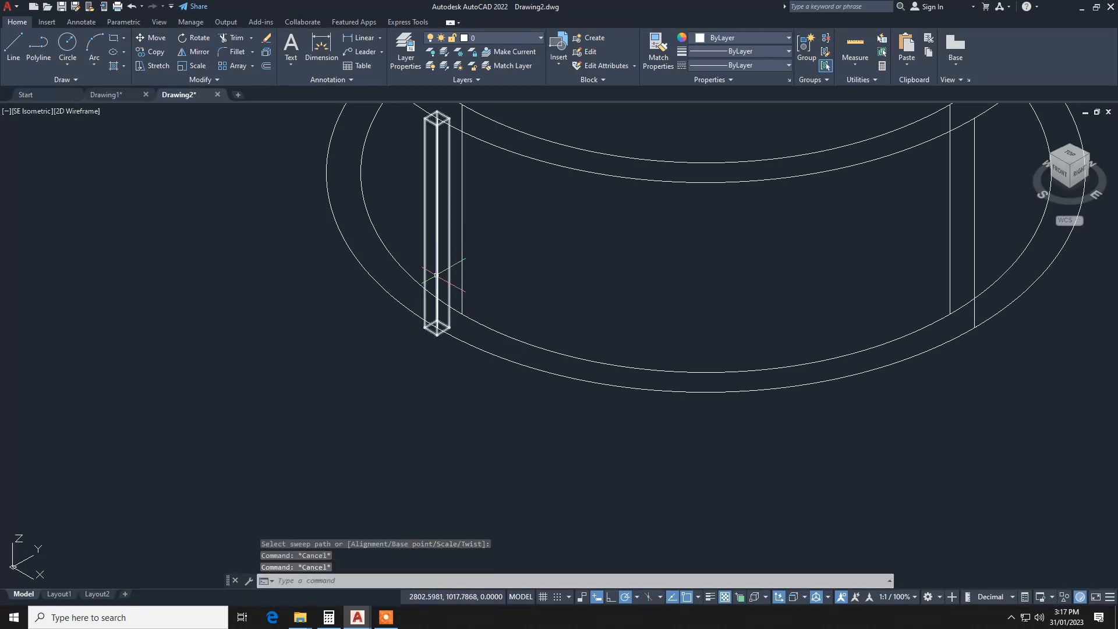
# - Fillet the front edge at the rib's upper end with a radius of 0.10
pyautogui.write('f')
pyautogui.press('Return')
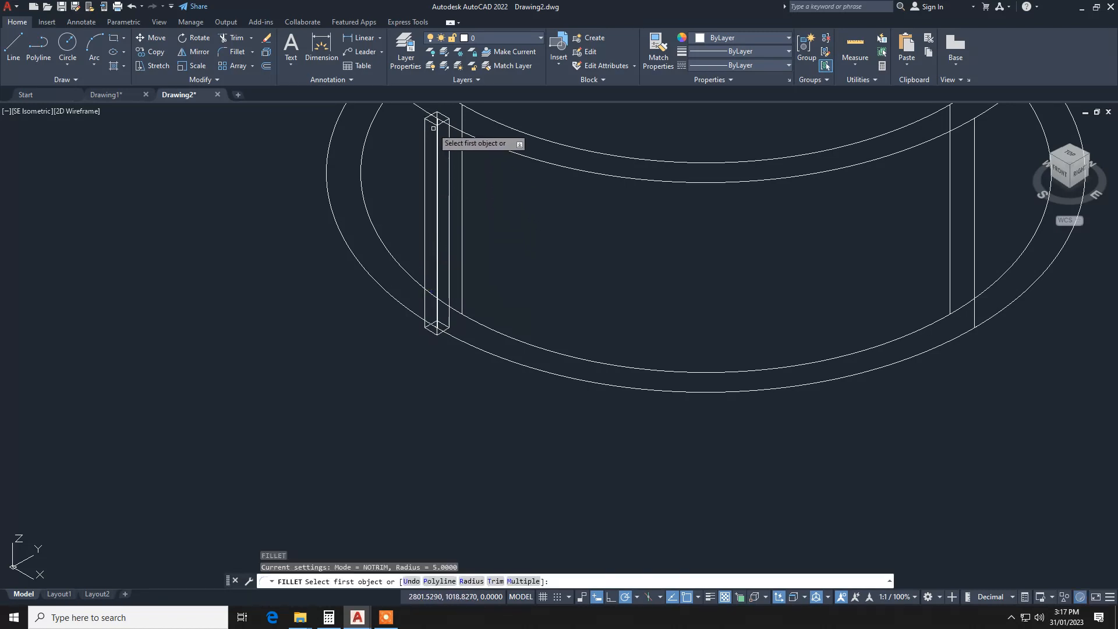
pyautogui.write('r')
pyautogui.press('Return')
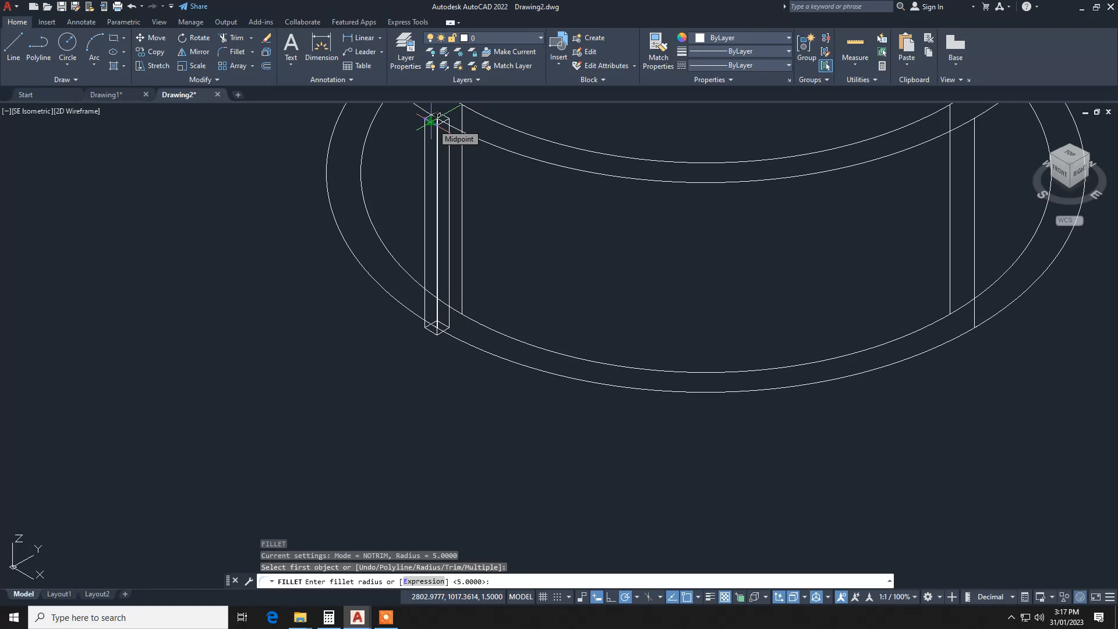
pyautogui.write('.')
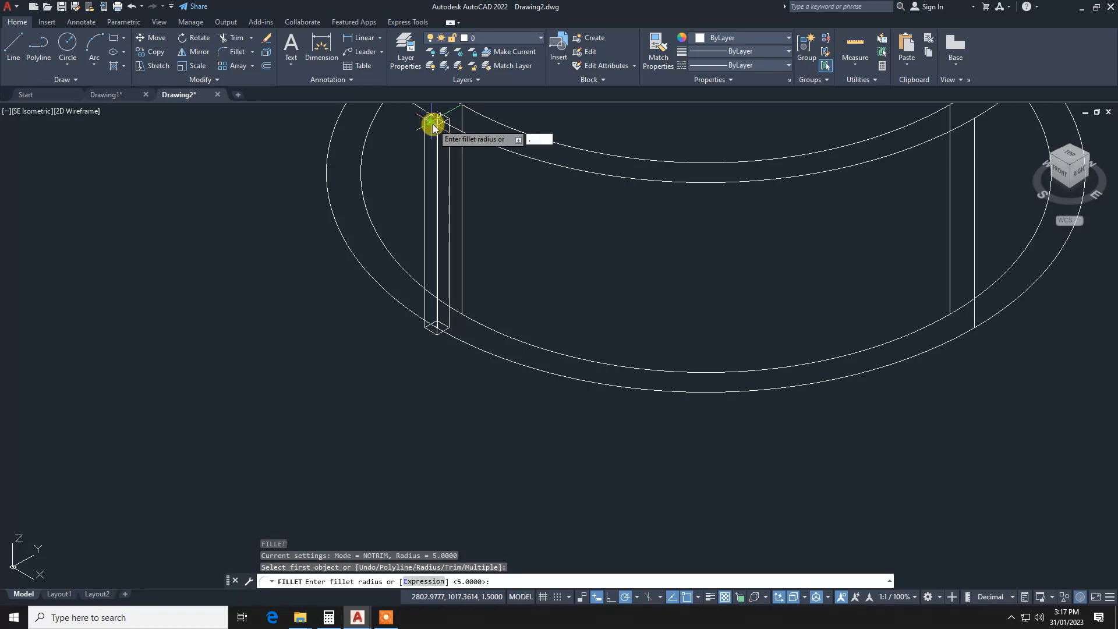
pyautogui.write('10')
pyautogui.press('Return')
pyautogui.click(433, 123)
pyautogui.press('Return')
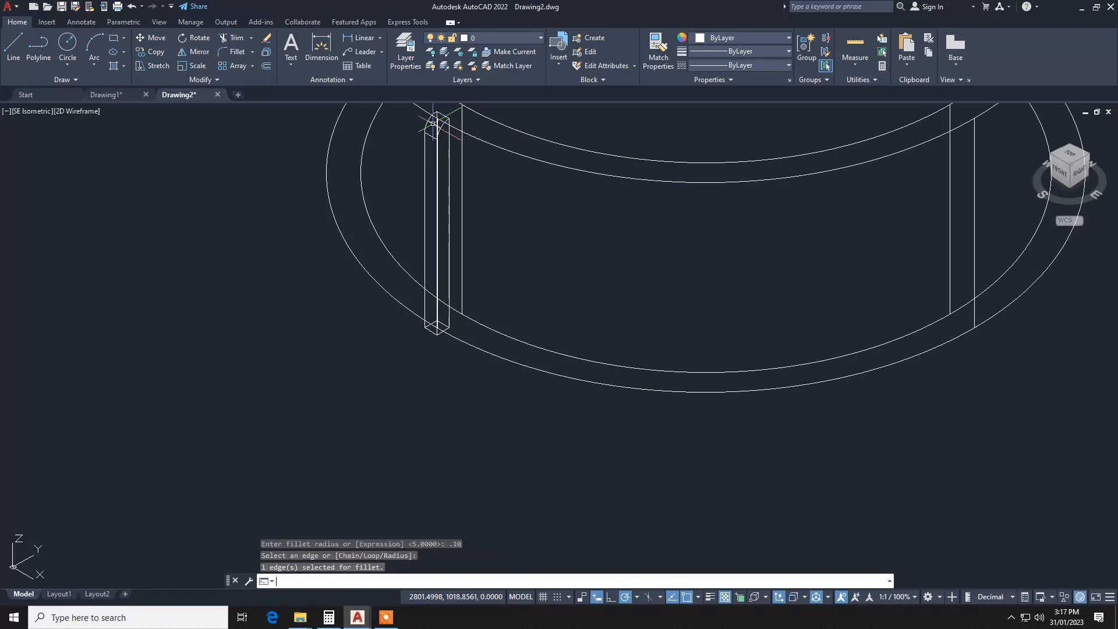
# - Fillet the matching front edge at the rib's lower end with the same 0.10 radius
pyautogui.scroll(3, 437, 329)
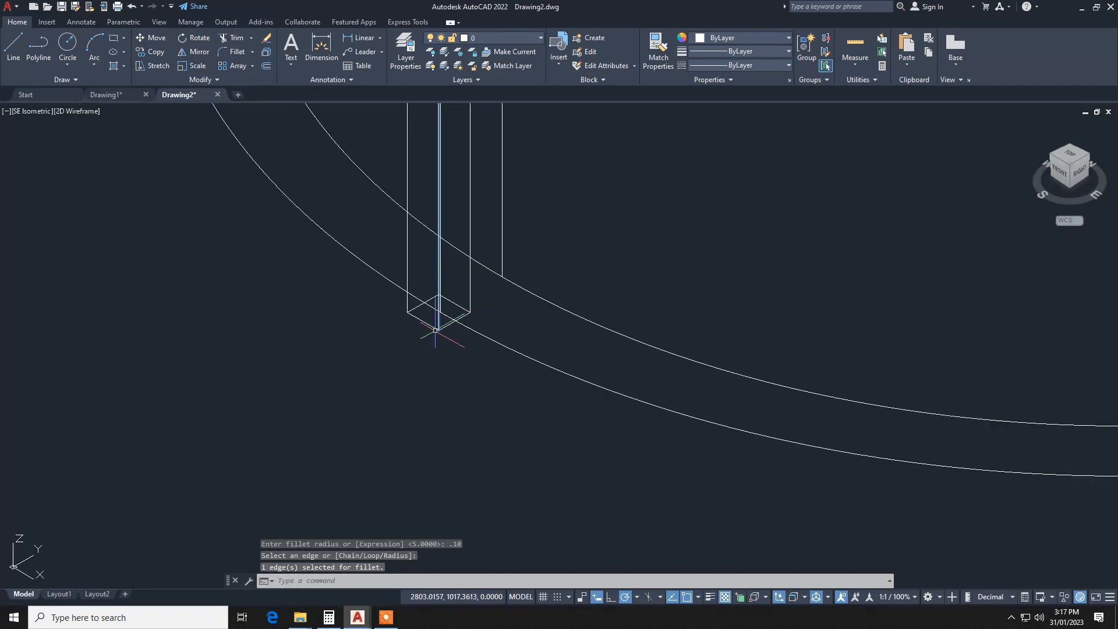
pyautogui.press('Return')
pyautogui.click(423, 321)
pyautogui.press('Return')
pyautogui.press('Return')
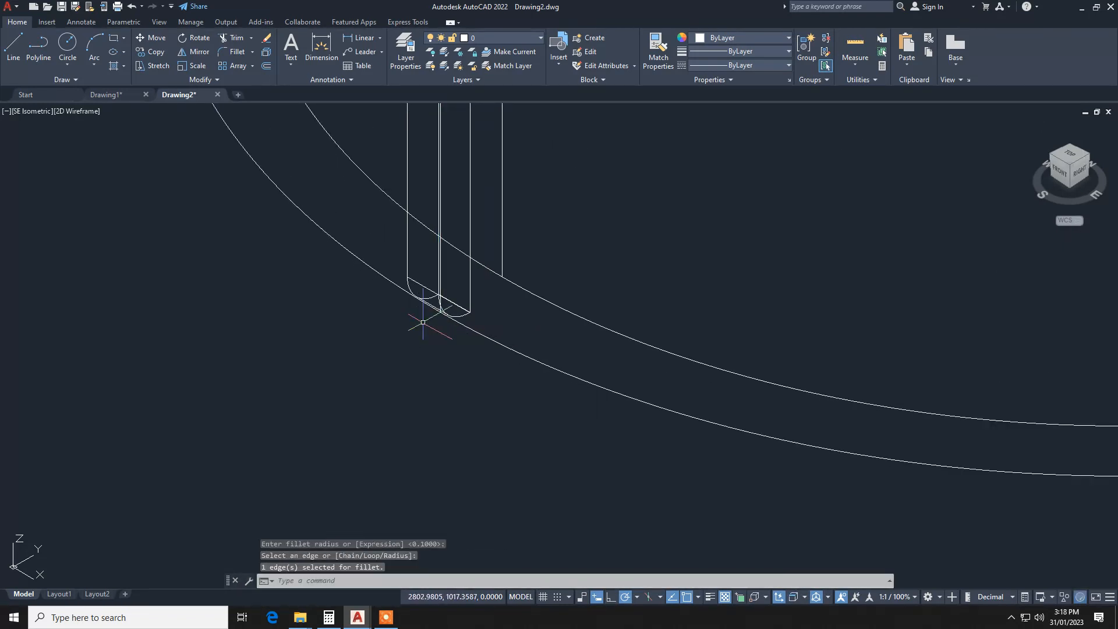
# - Fillet the left vertical edge of the rib's front face with a radius of 0.10
pyautogui.press('Return')
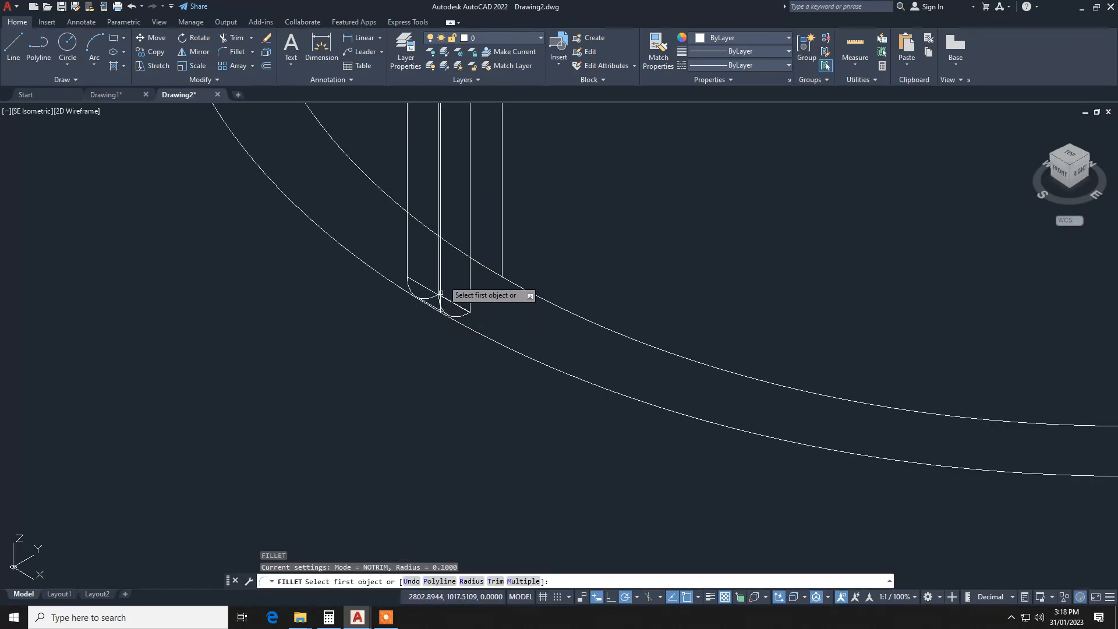
pyautogui.moveTo(442, 233); pyautogui.dragTo(422, 411, button='middle')
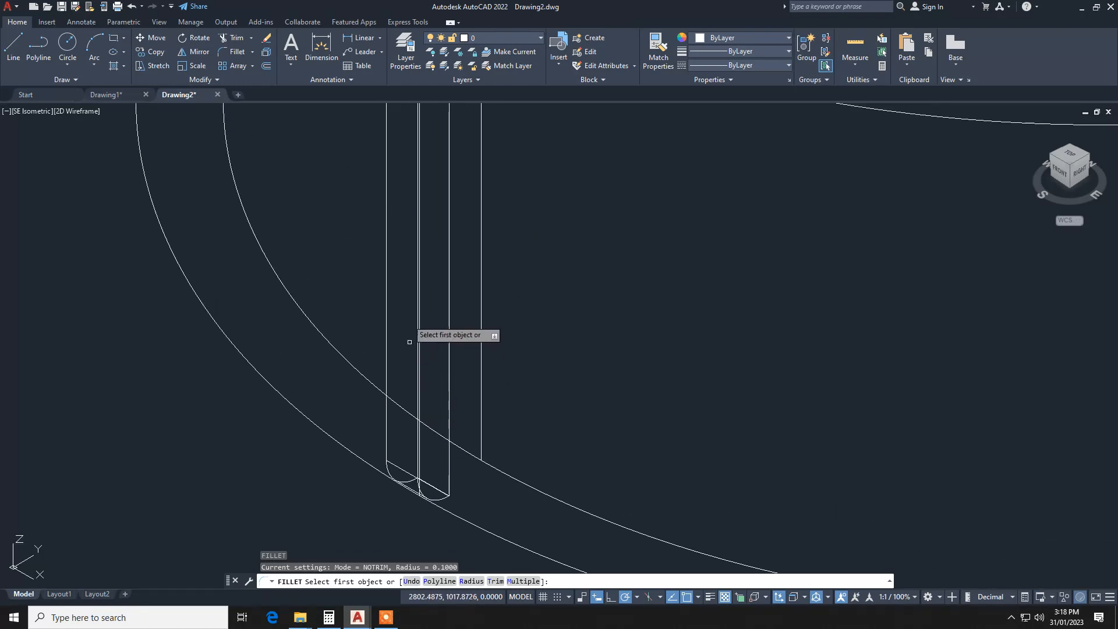
pyautogui.click(388, 240)
pyautogui.write('.')
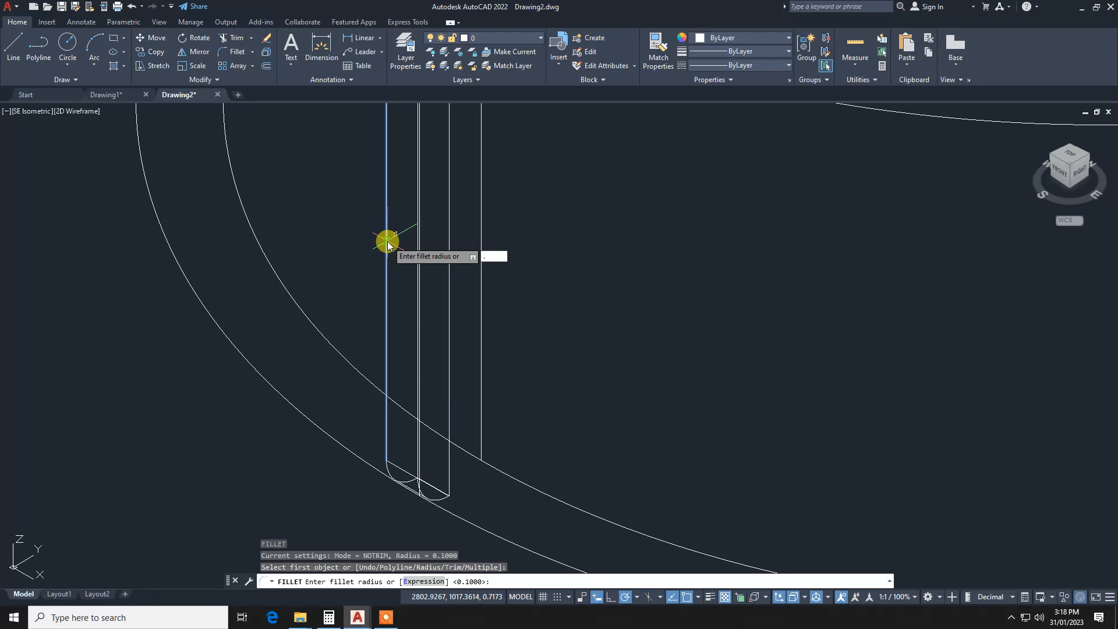
pyautogui.write('10')
pyautogui.press('Return')
pyautogui.press('Return')
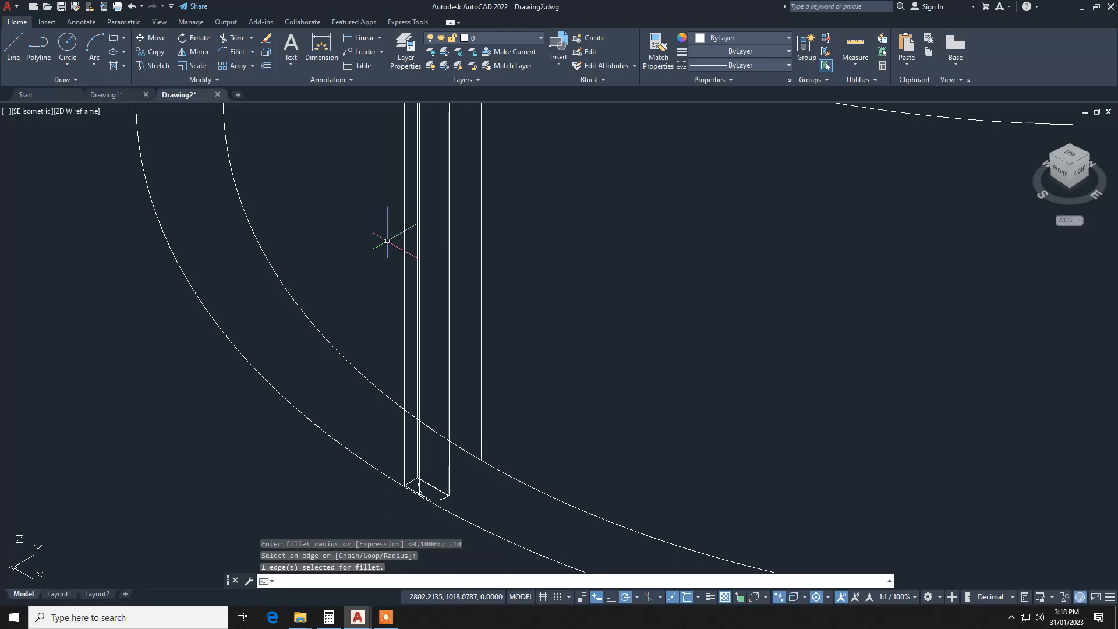
pyautogui.press('Return')
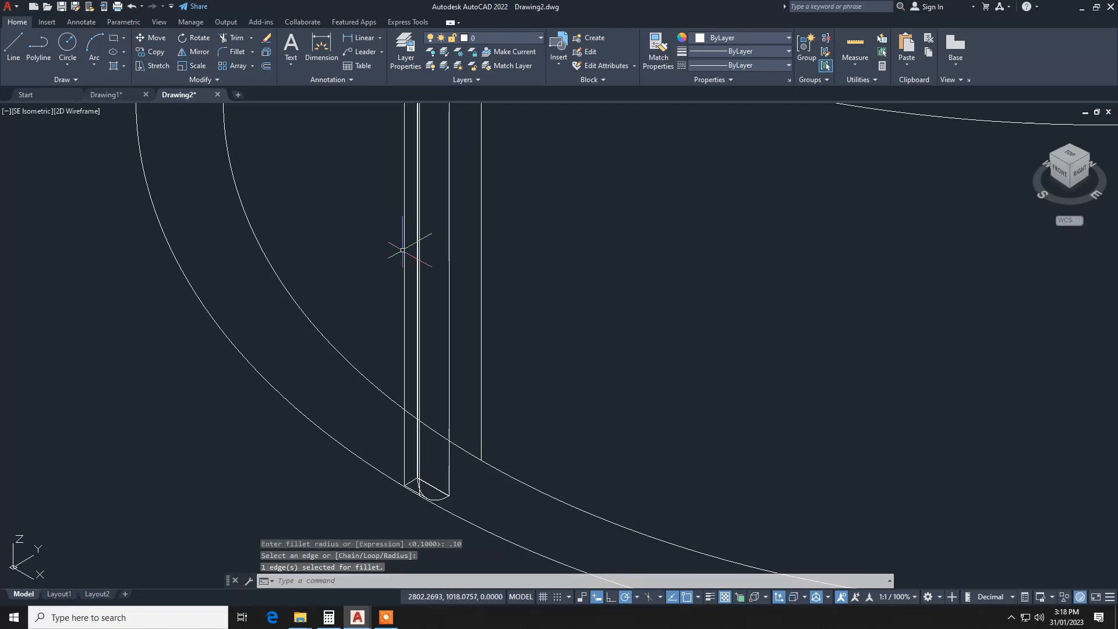
# - Try to fillet the other vertical edge of the rib's front face with a radius of 0.10
pyautogui.click(420, 261)
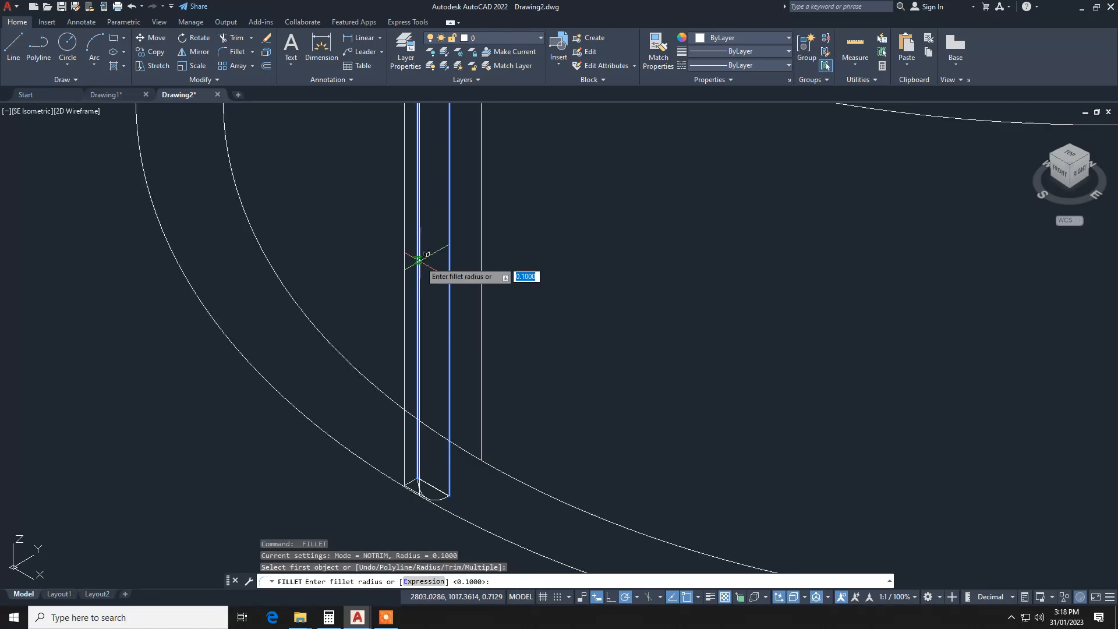
pyautogui.press('Return')
pyautogui.press('Return')
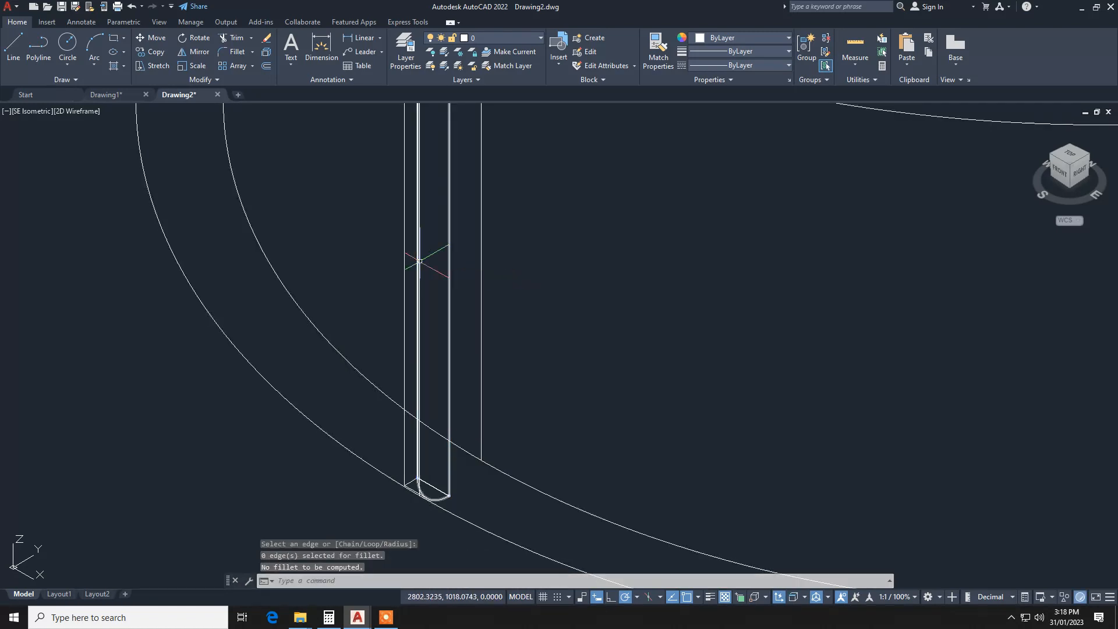
# - Undo the last two Fillet commands on the rib and display the model in the Shaded visual style
pyautogui.hotkey('ctrl', 'z')
pyautogui.hotkey('ctrl', 'z')
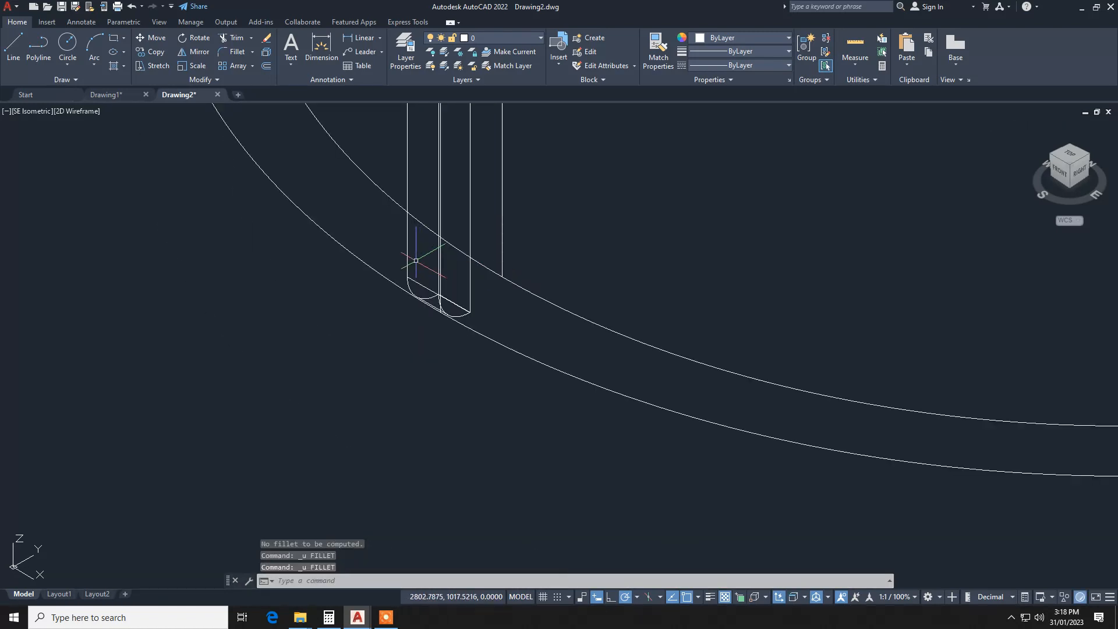
pyautogui.click(88, 115)
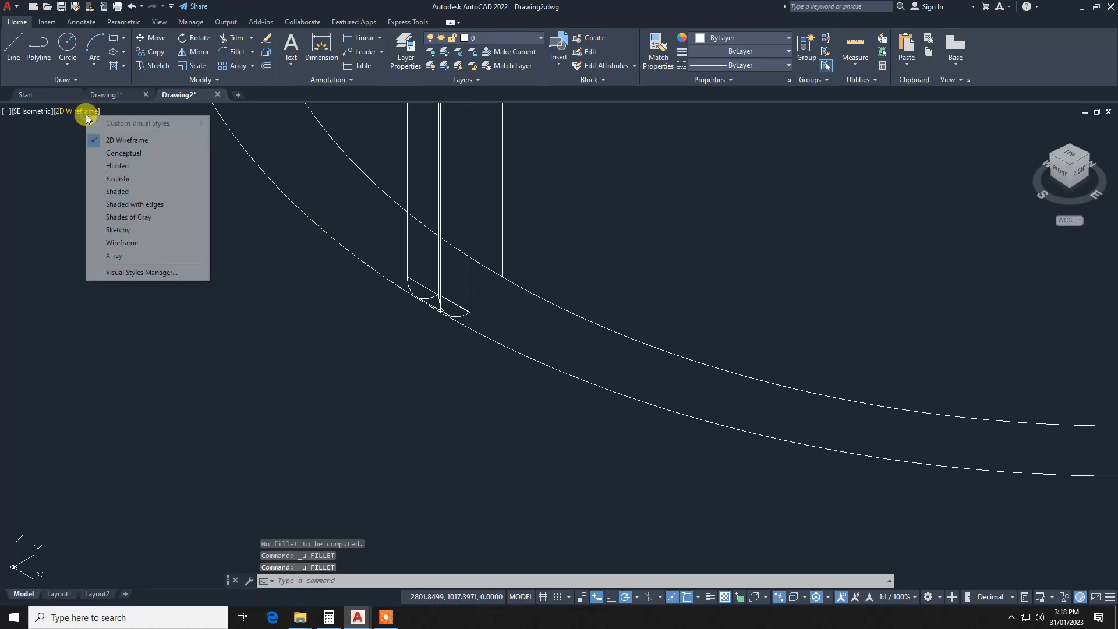
pyautogui.click(138, 193)
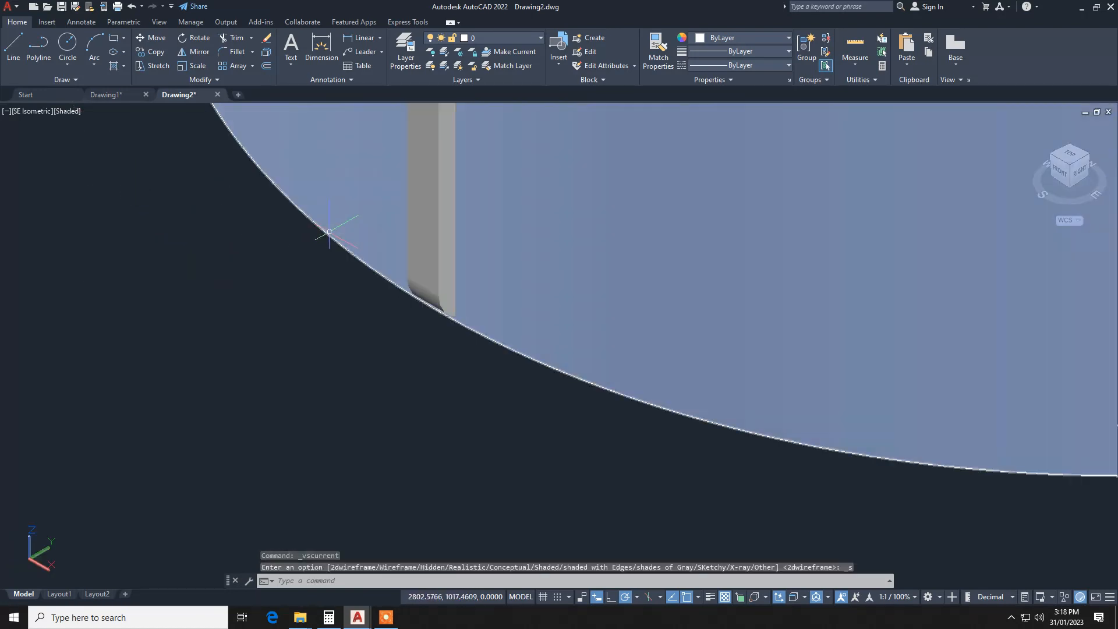
# - Fillet the right vertical edge of the rib's front face with a radius of 0.010
pyautogui.moveTo(331, 236); pyautogui.dragTo(287, 393, button='middle')
pyautogui.press('Return')
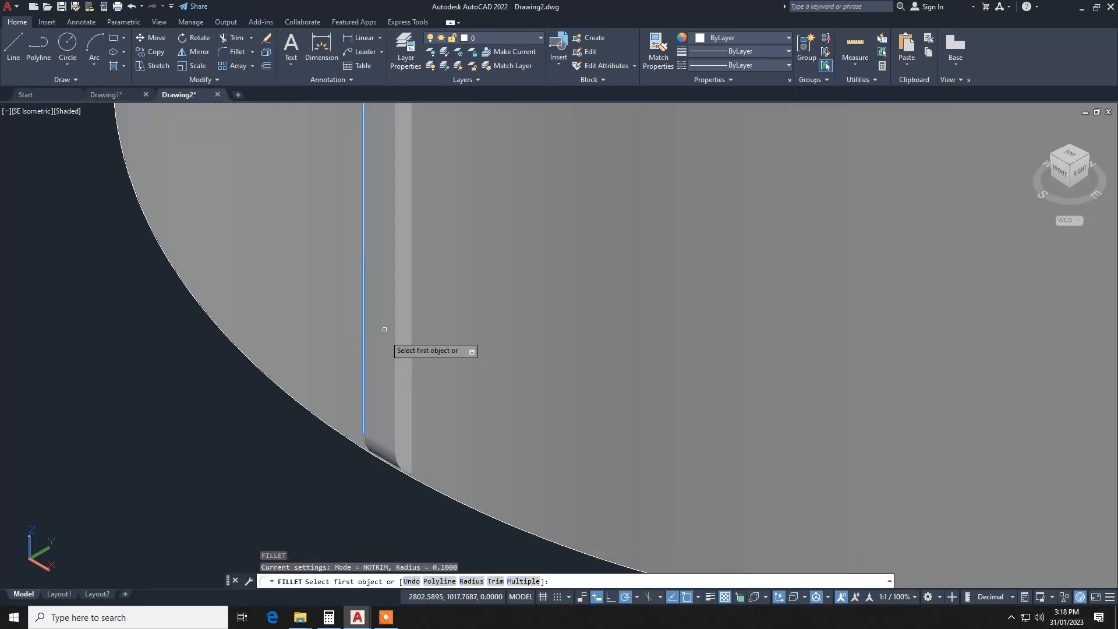
pyautogui.write('r')
pyautogui.press('Return')
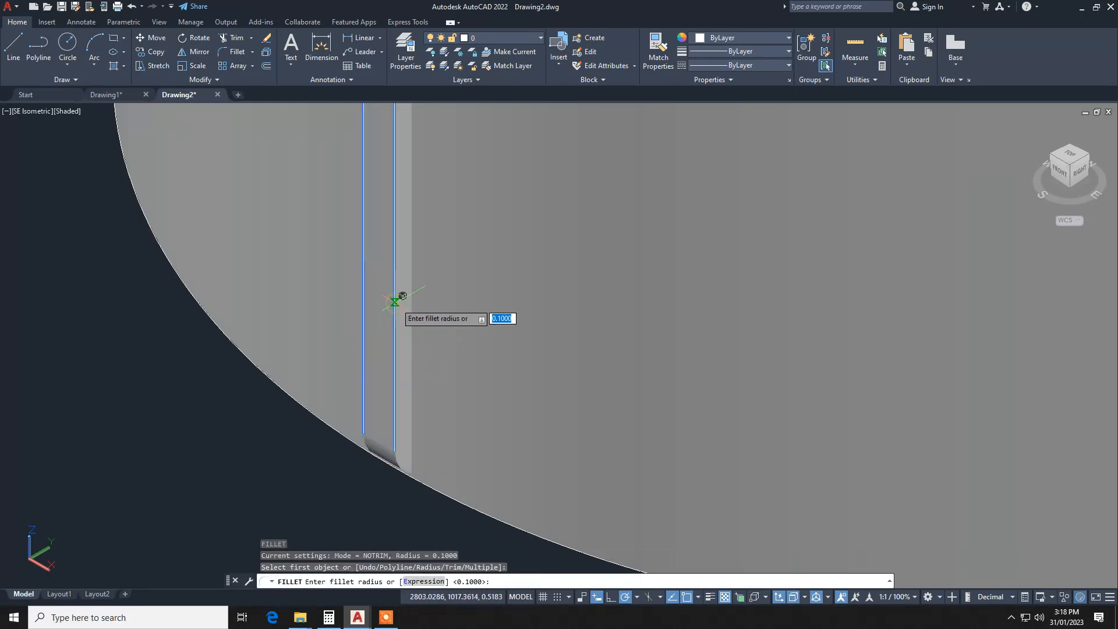
pyautogui.write('.010')
pyautogui.press('Return')
pyautogui.click(396, 302)
pyautogui.press('Return')
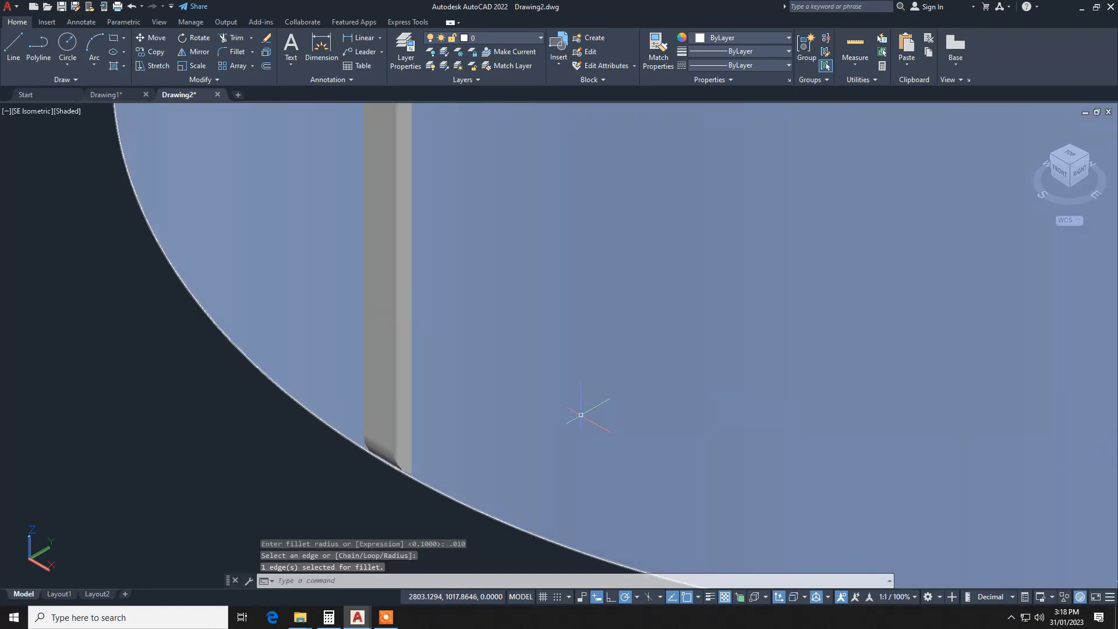
# - Orbit to the rib's other side and fillet the left vertical edge of its front face with the same 0.010 radius
pyautogui.write('orb')
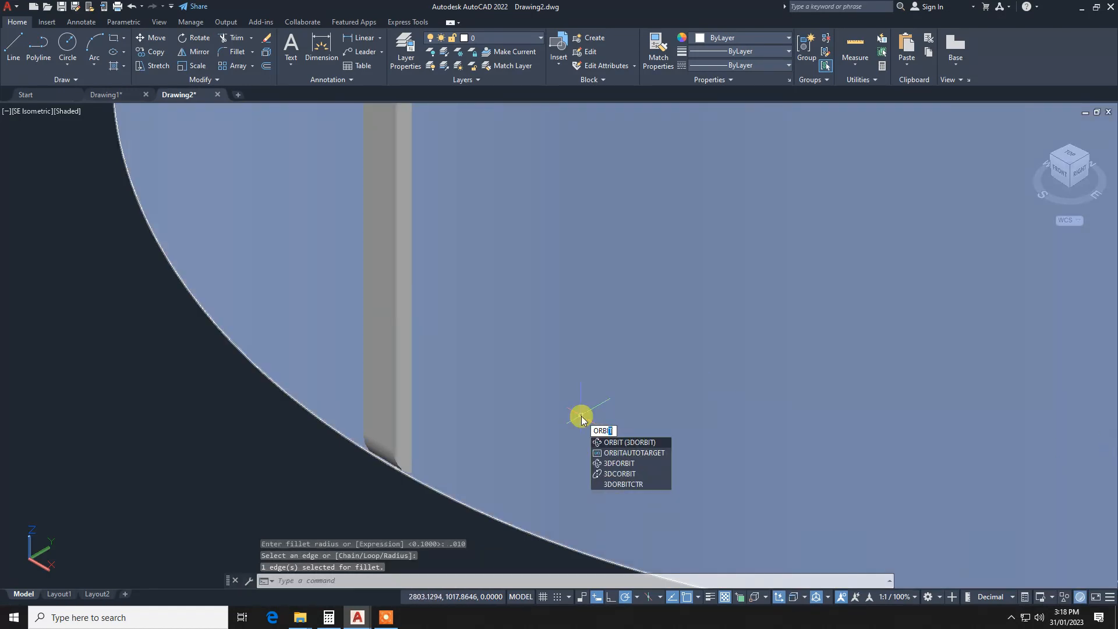
pyautogui.press('Return')
pyautogui.moveTo(579, 413)
pyautogui.mouseDown()
pyautogui.moveTo(312, 417)
pyautogui.moveTo(382, 435)
pyautogui.moveTo(457, 432)
pyautogui.mouseUp()
pyautogui.press('Escape')
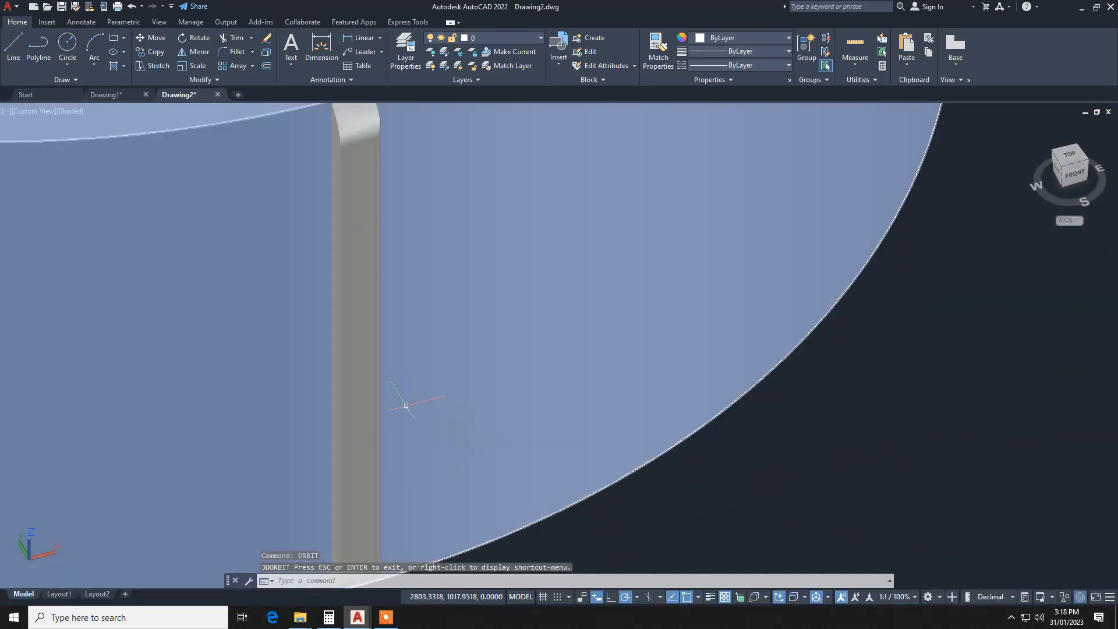
pyautogui.write('f')
pyautogui.press('Return')
pyautogui.write('r')
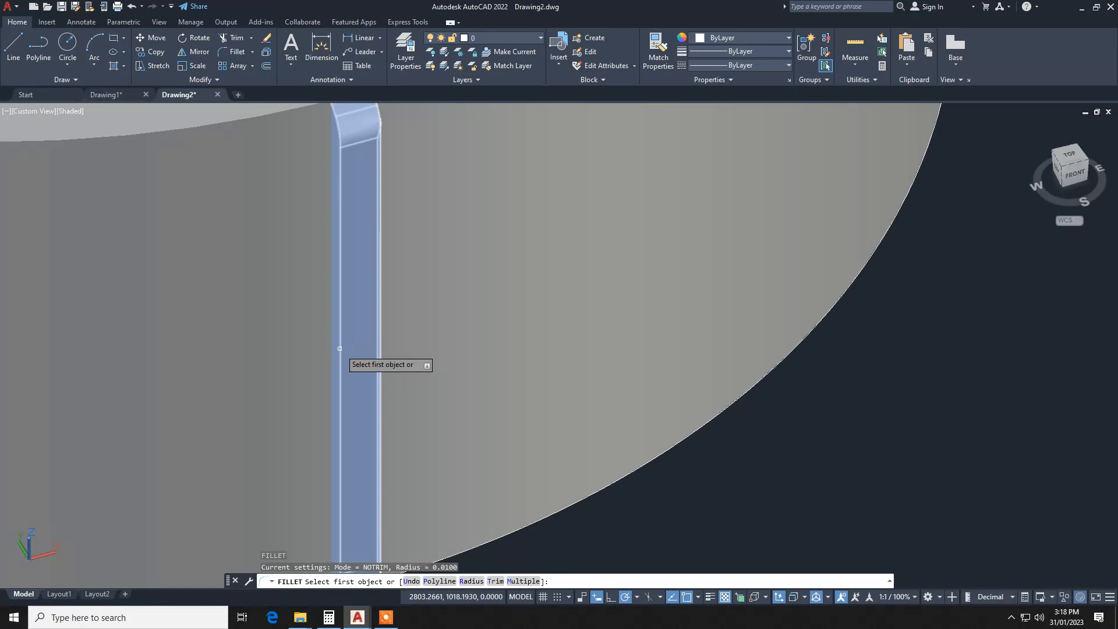
pyautogui.press('Return')
pyautogui.press('Return')
pyautogui.press('Return')
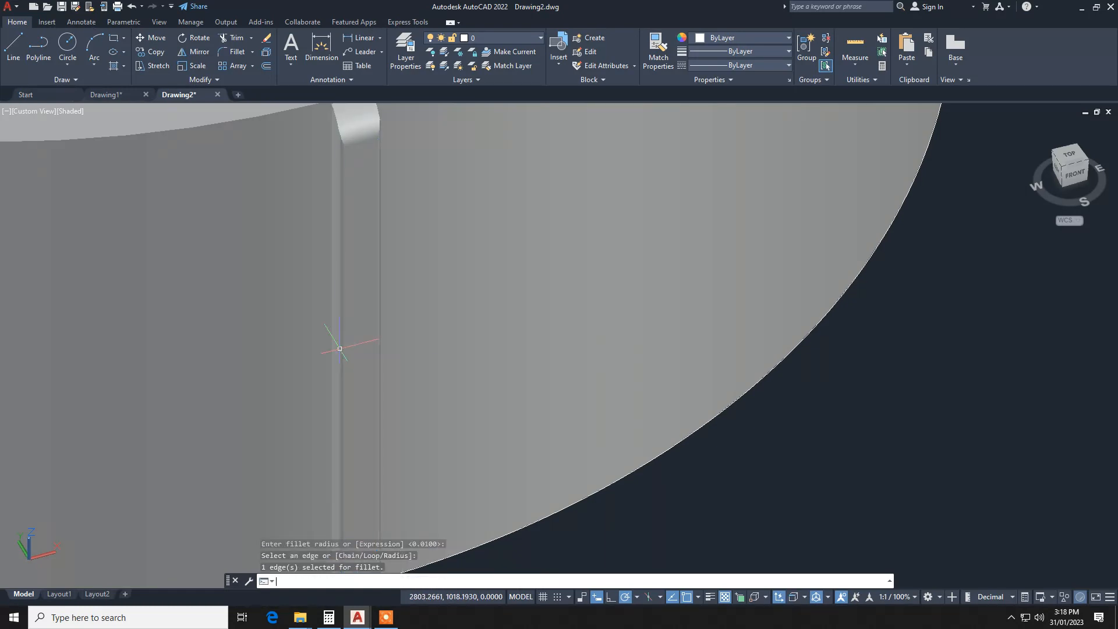
pyautogui.press('Escape')
pyautogui.press('Escape')
# - Create a polar array of the rib around the ring's center with 6 items filling 360 degrees
pyautogui.scroll(-5, 340, 348)
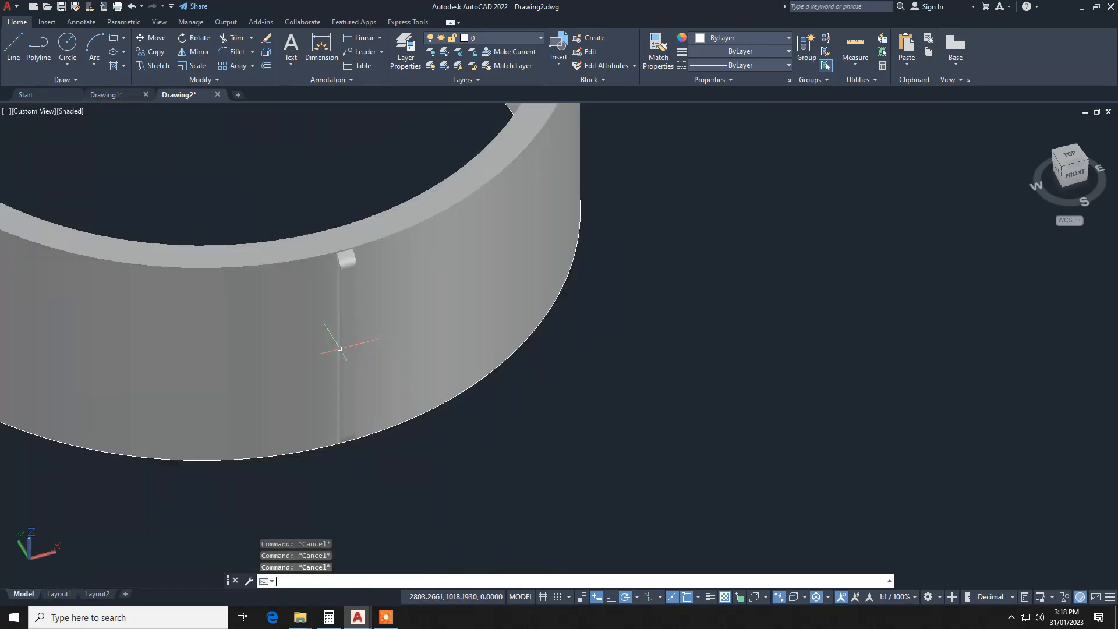
pyautogui.keyDown('ctrl'); pyautogui.click(347, 349); pyautogui.keyUp('ctrl')
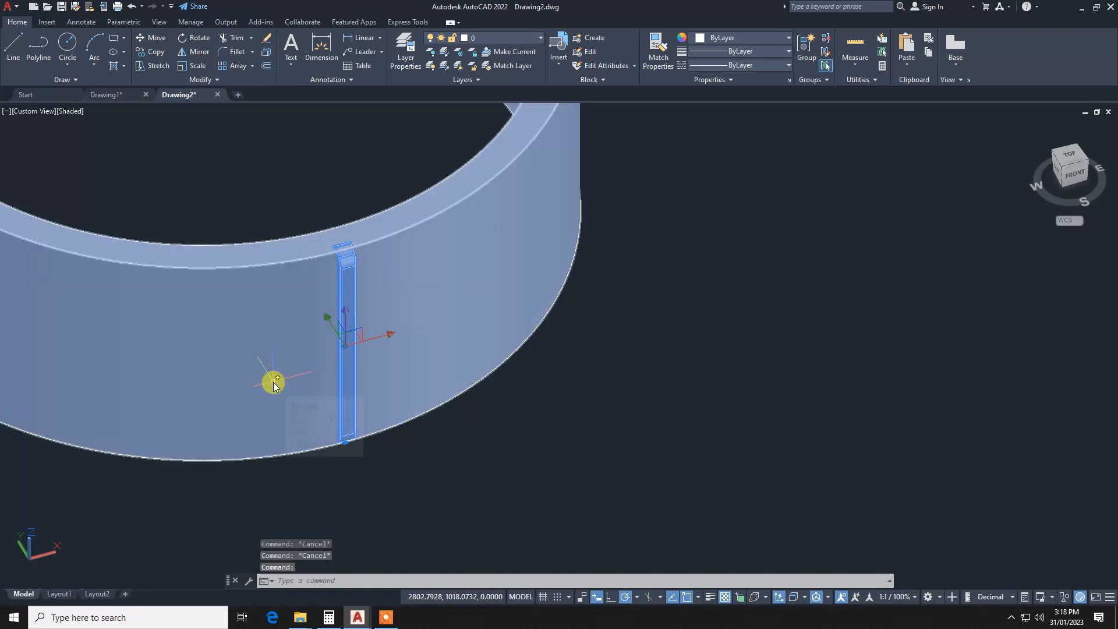
pyautogui.write('AR')
pyautogui.press('Return')
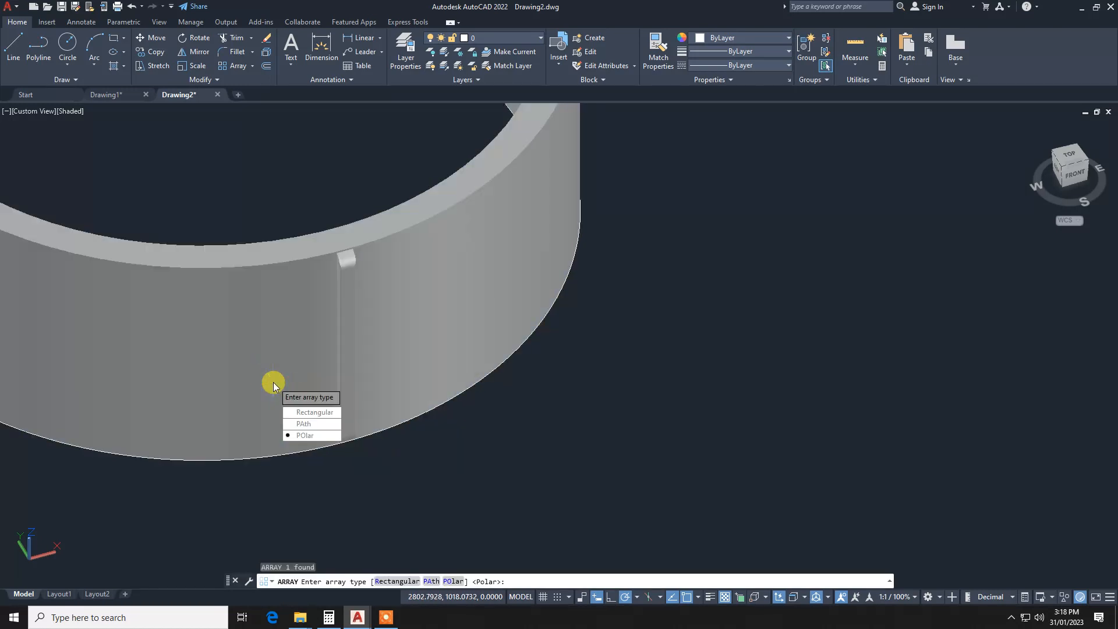
pyautogui.click(305, 436)
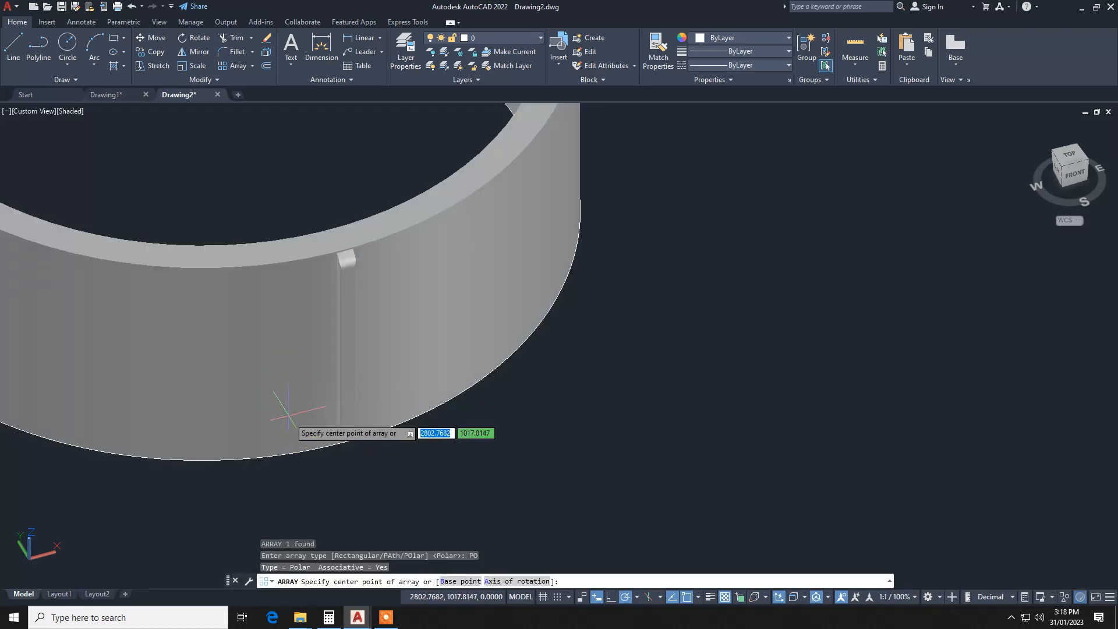
pyautogui.scroll(-2, 274, 416)
pyautogui.click(235, 293)
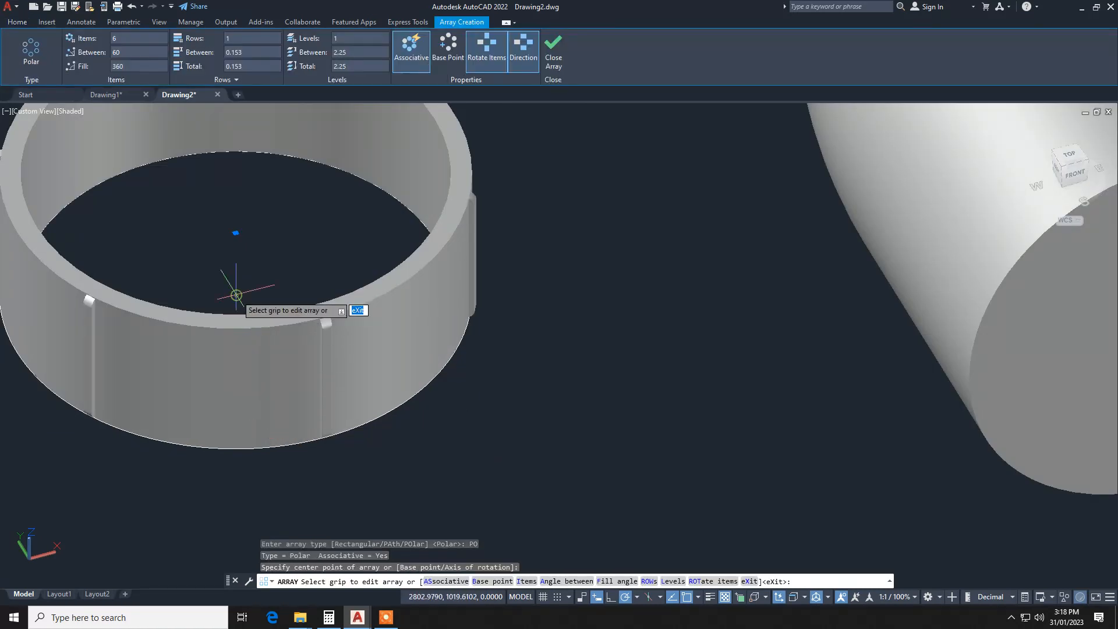
pyautogui.press('Escape')
pyautogui.press('Escape')
pyautogui.press('Escape')
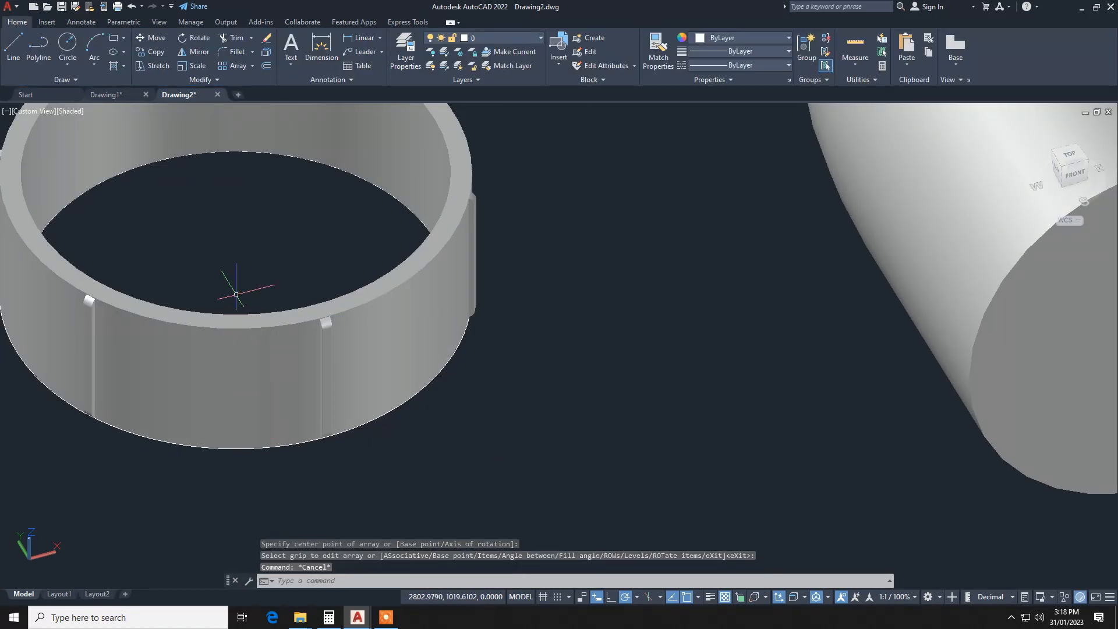
# - Start SOLIDEDIT's body Shell option on the pipe elbow and remove its near end face from the shell selection
pyautogui.scroll(-4, 236, 293)
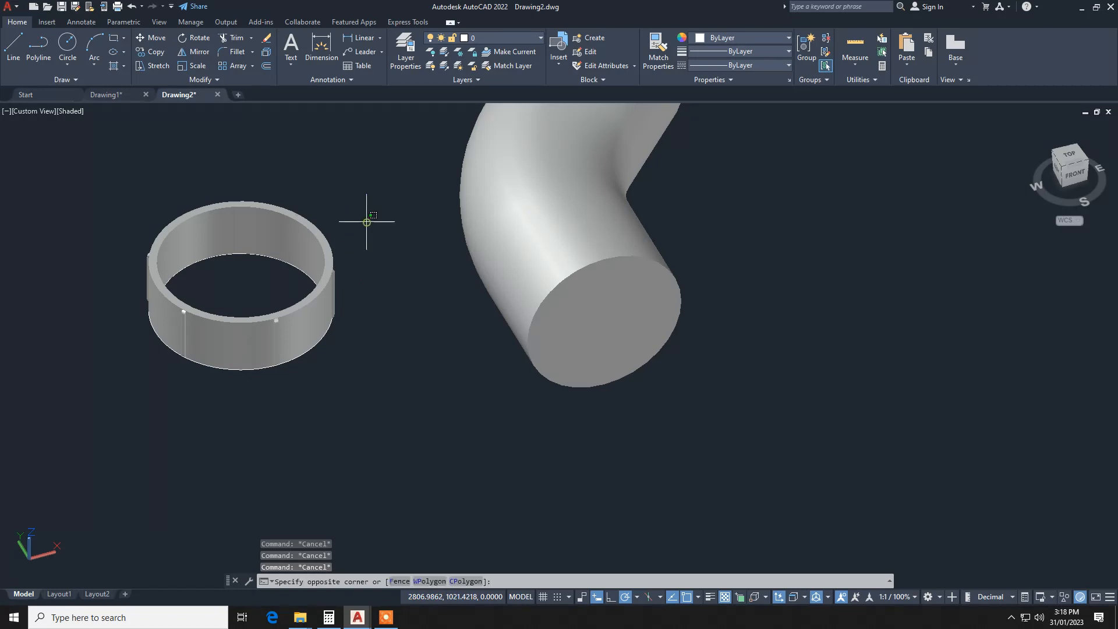
pyautogui.click(368, 250)
pyautogui.press('Escape')
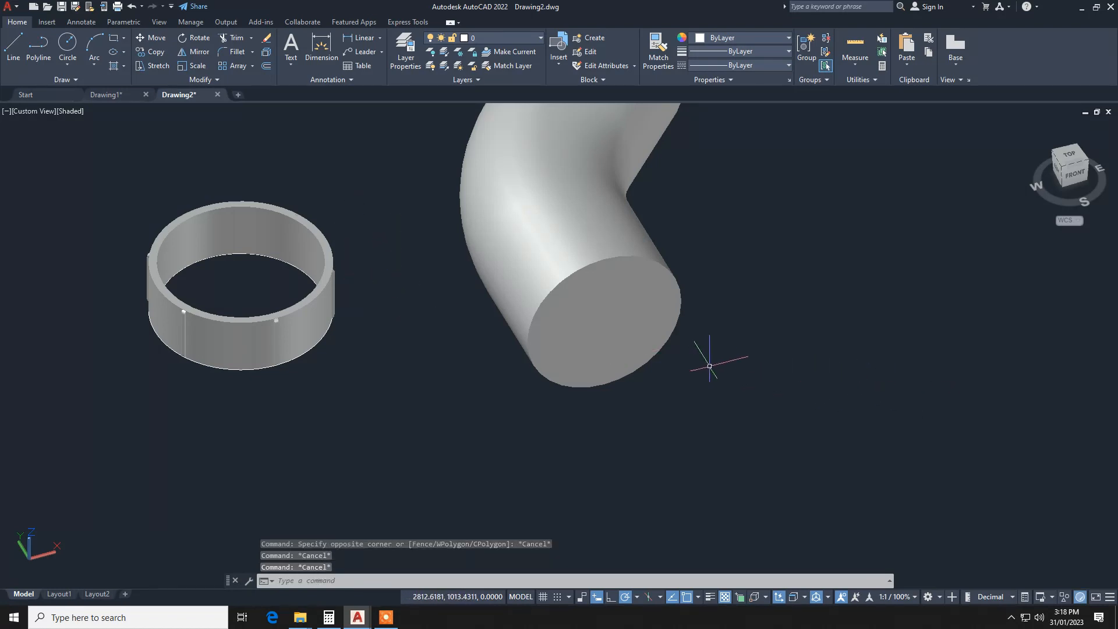
pyautogui.moveTo(710, 366); pyautogui.dragTo(602, 470, button='middle')
pyautogui.write('oli')
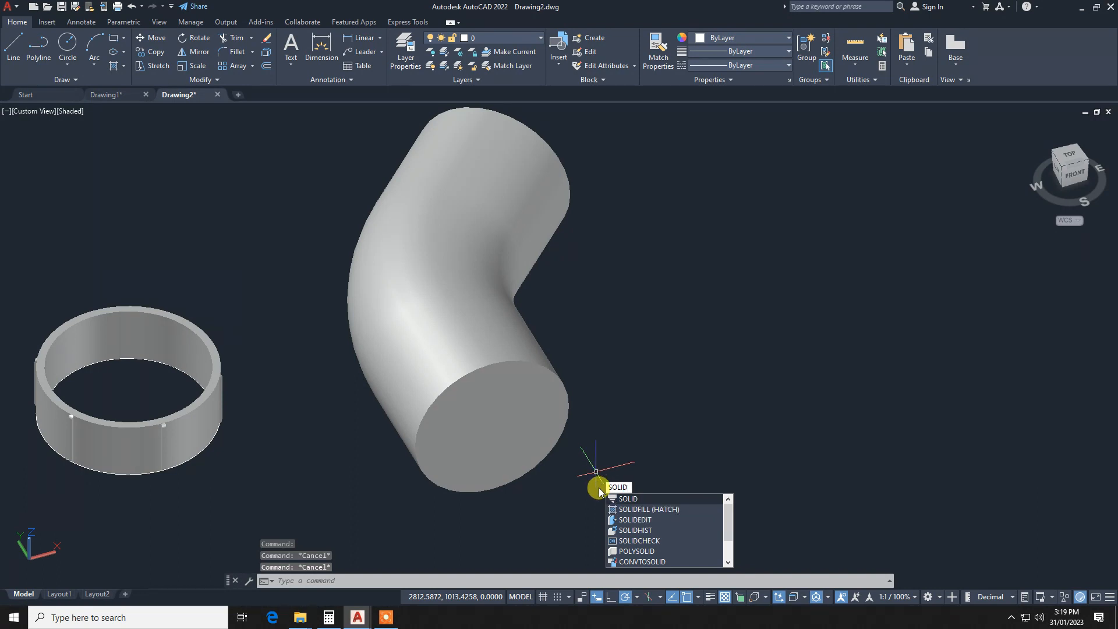
pyautogui.click(633, 522)
pyautogui.click(655, 576)
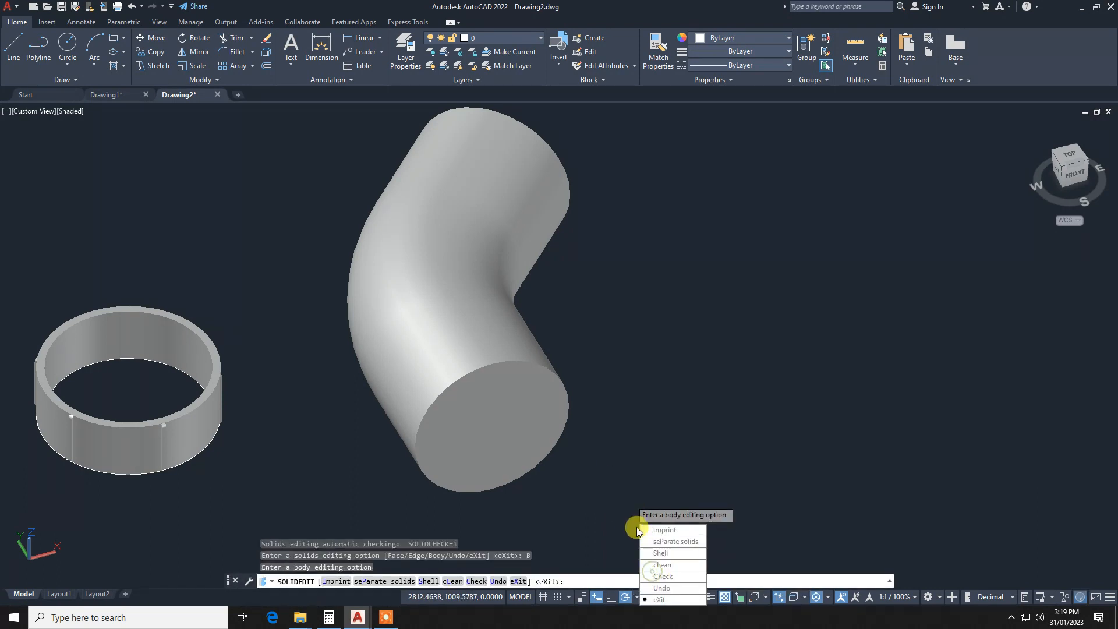
pyautogui.click(659, 547)
pyautogui.click(478, 313)
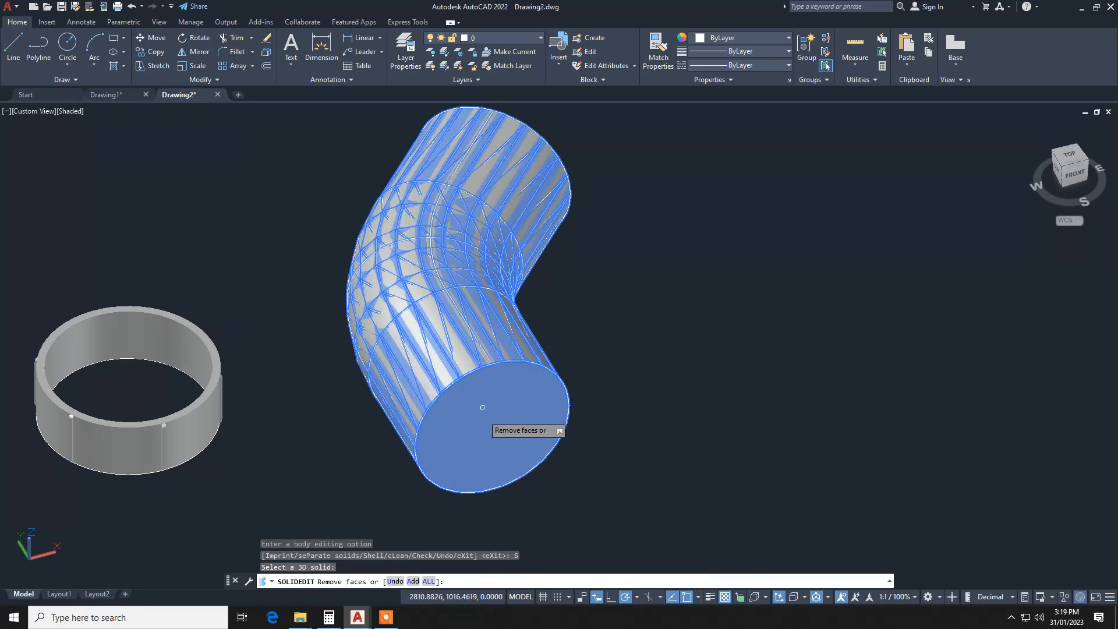
pyautogui.click(482, 426)
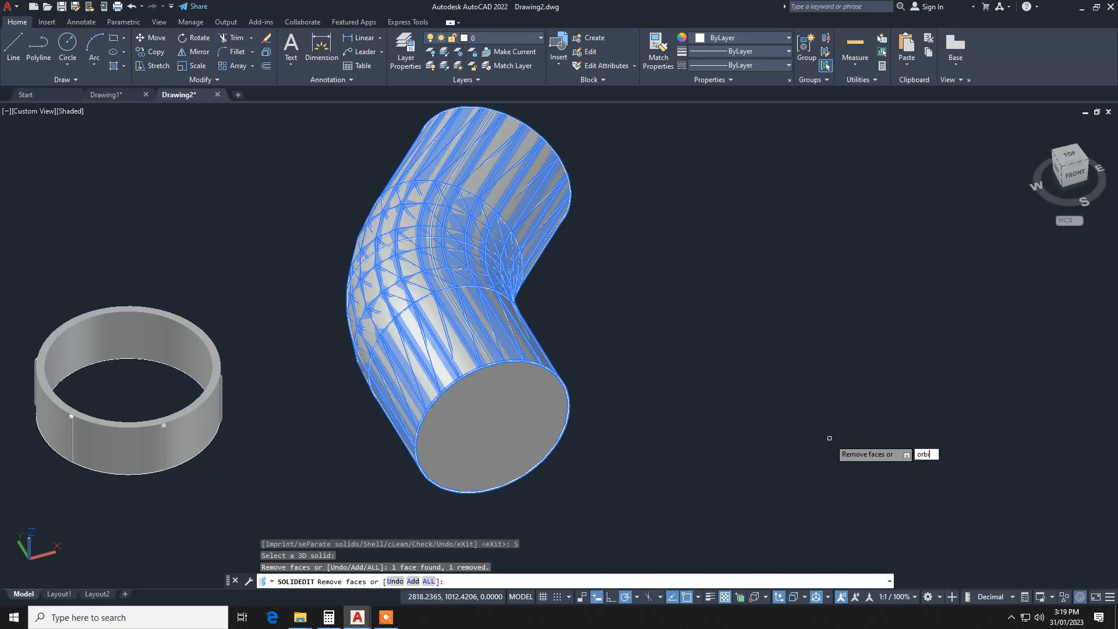
# - Remove the elbow's opposite end face from the selection and shell the solid with an offset distance of .50
pyautogui.press('Return')
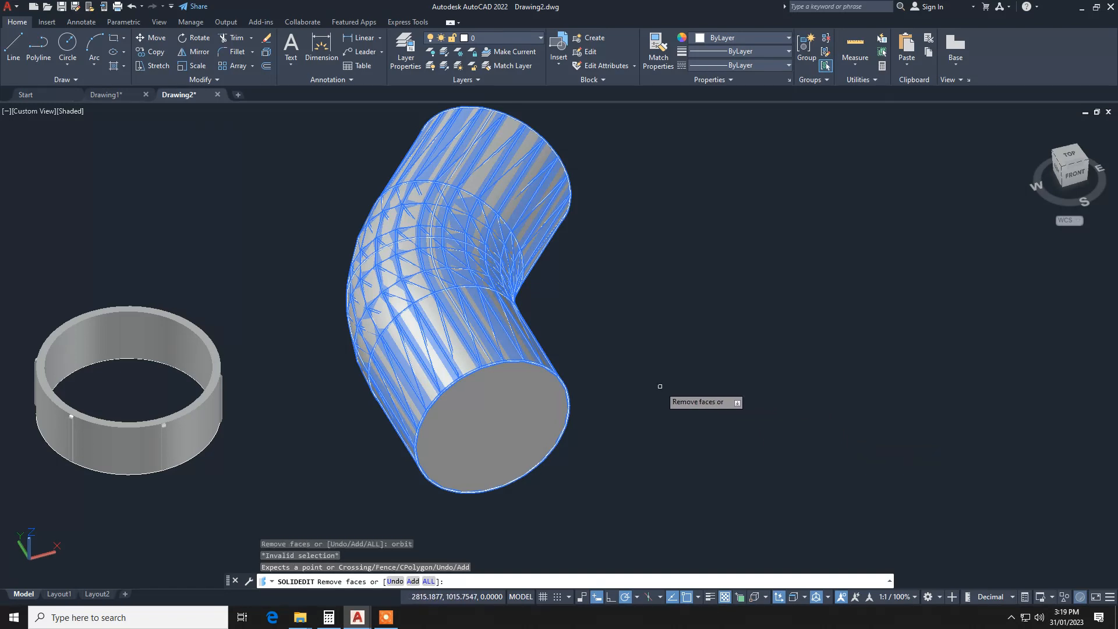
pyautogui.keyDown('shift'); pyautogui.moveTo(660, 388); pyautogui.dragTo(392, 429, button='middle'); pyautogui.keyUp('shift')
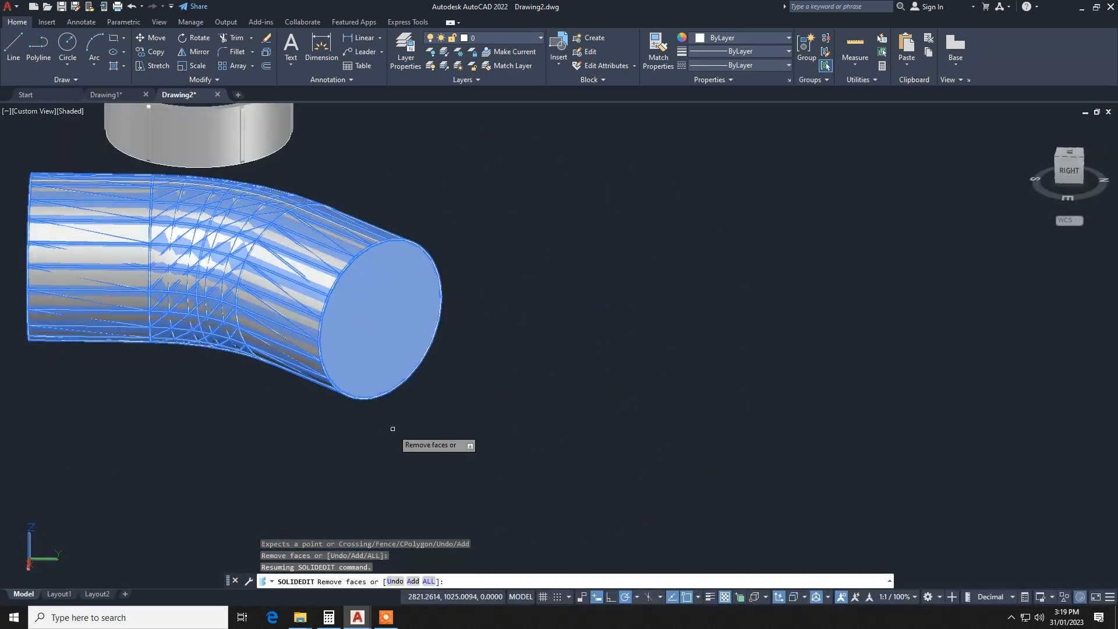
pyautogui.click(372, 336)
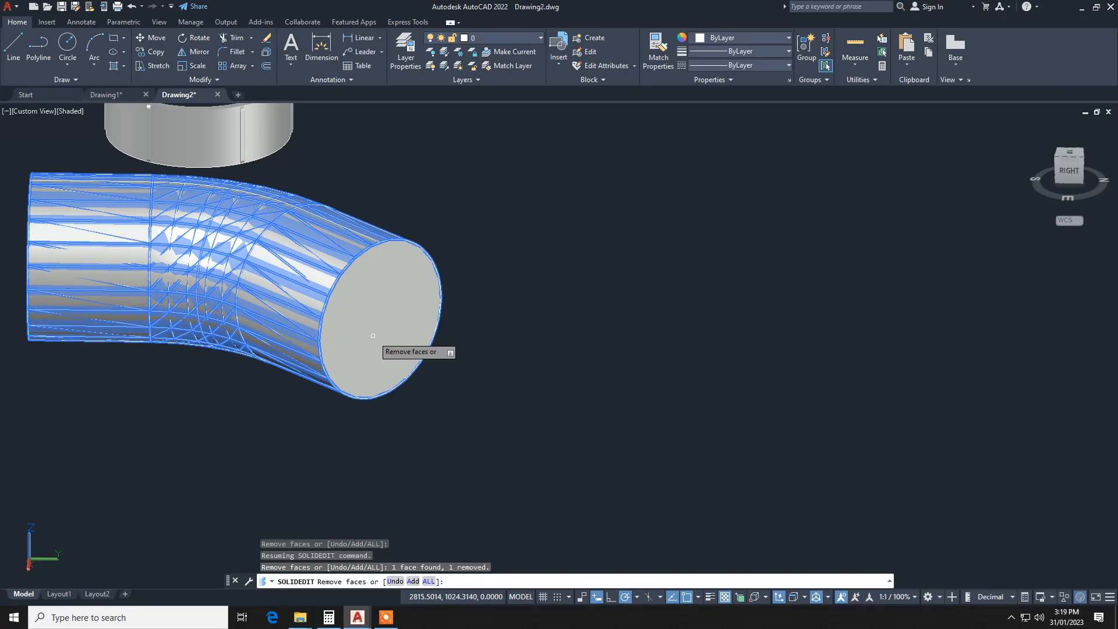
pyautogui.press('Return')
pyautogui.write('.5')
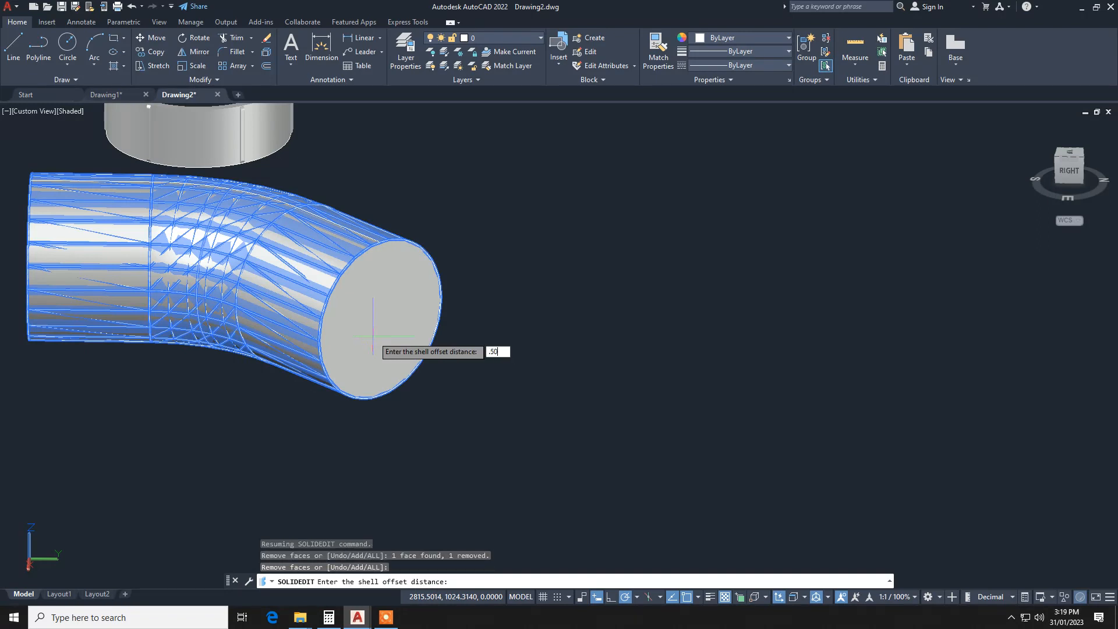
pyautogui.press('Return')
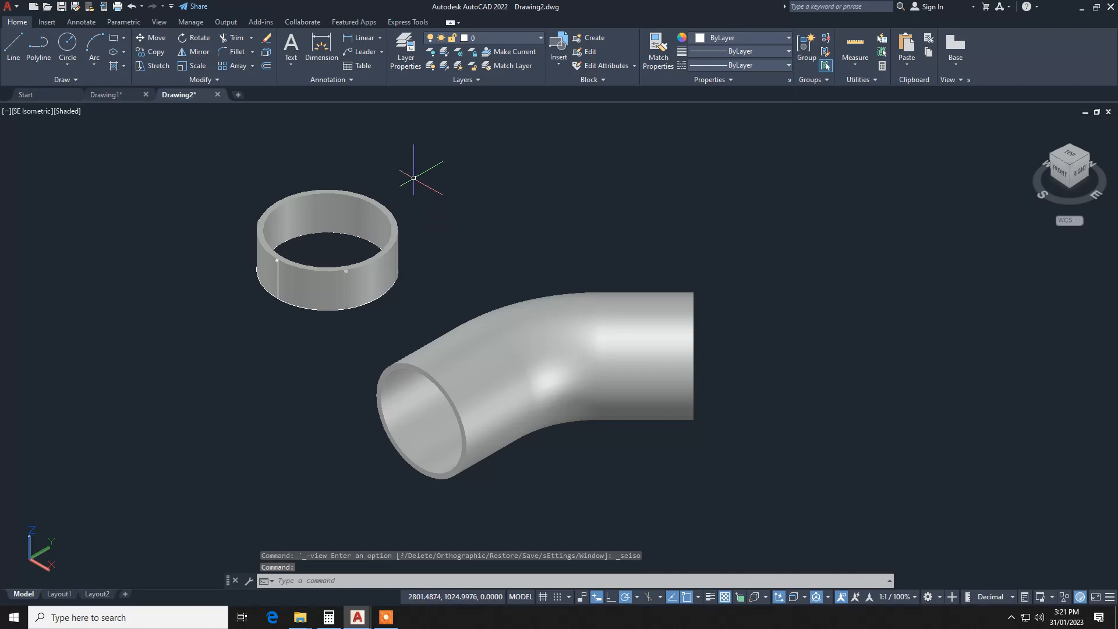
# - Rotate the ring and its ribs with 3DROTATE about the X axis through the center of the ring's lower end
pyautogui.click(409, 165)
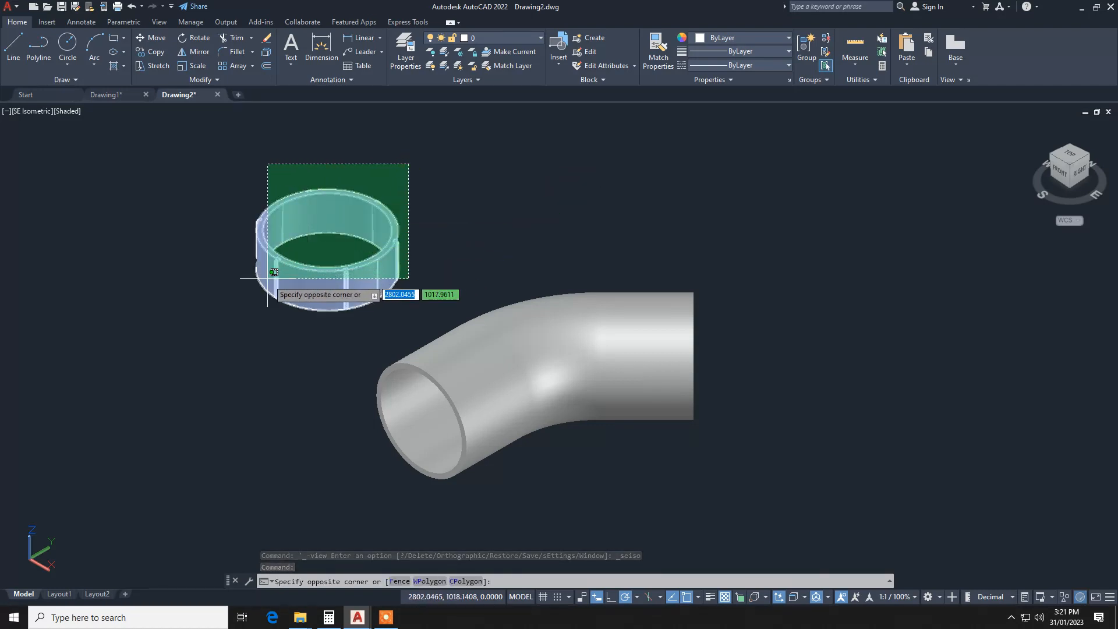
pyautogui.click(247, 295)
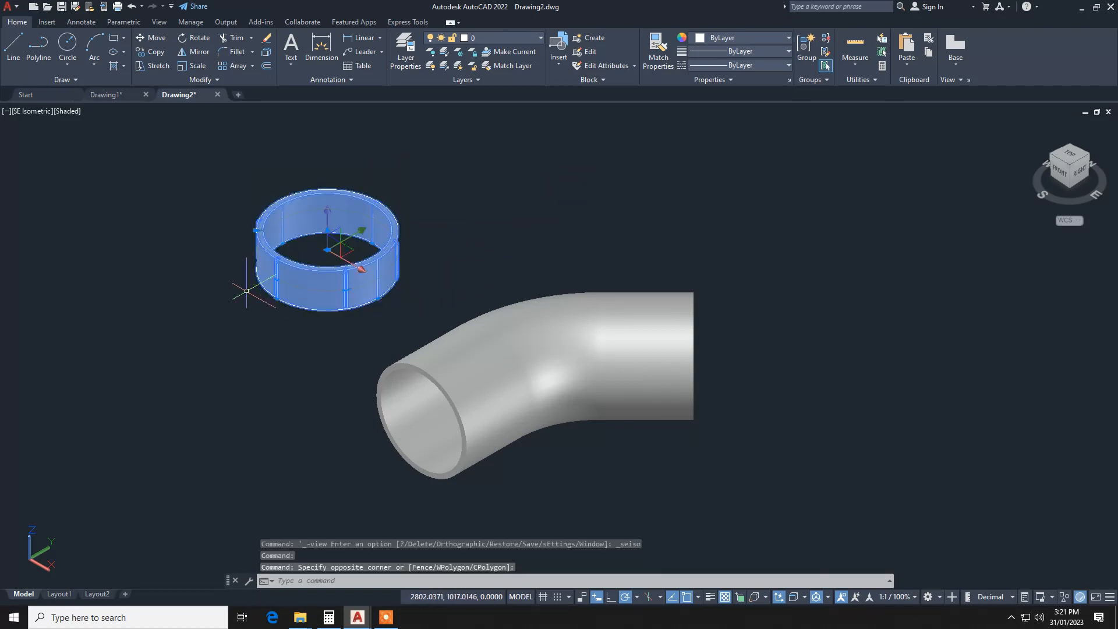
pyautogui.write('3dr')
pyautogui.press('Return')
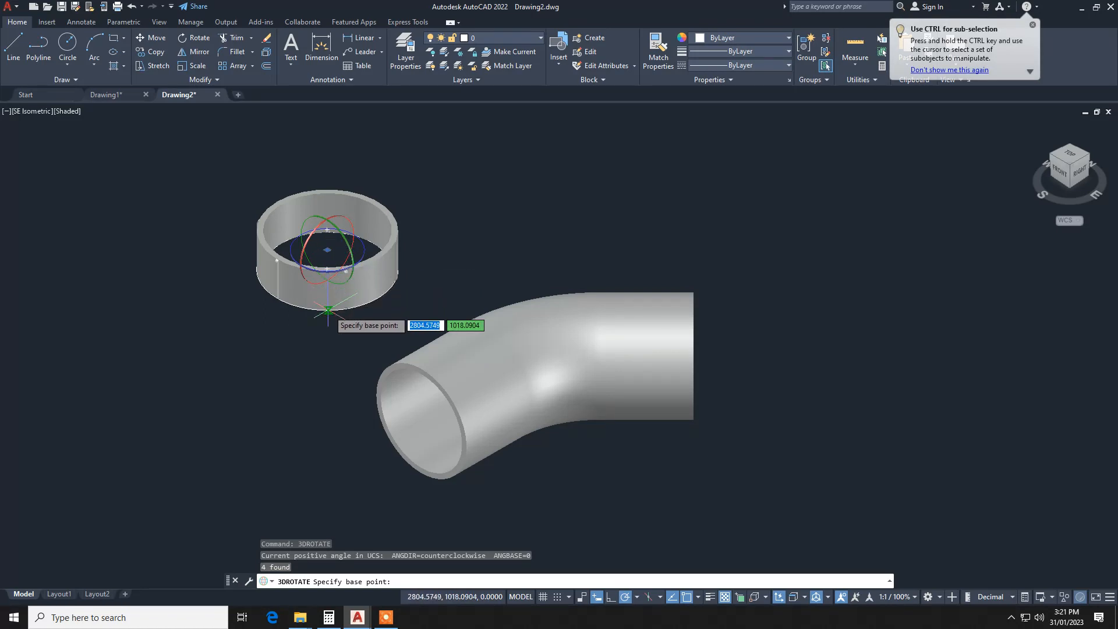
pyautogui.click(327, 268)
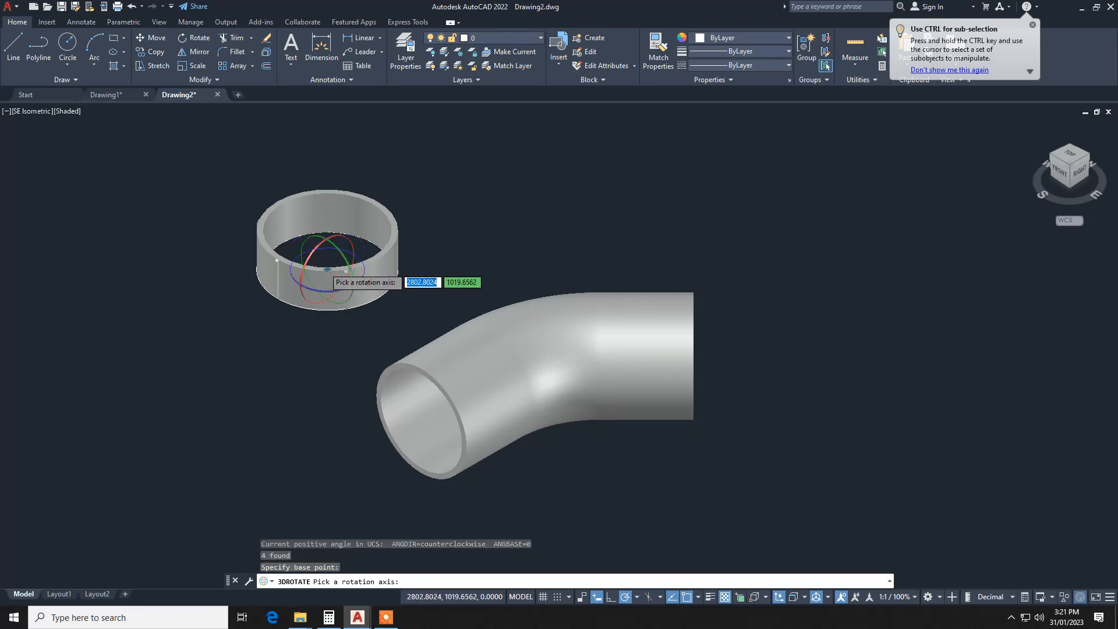
pyautogui.click(305, 300)
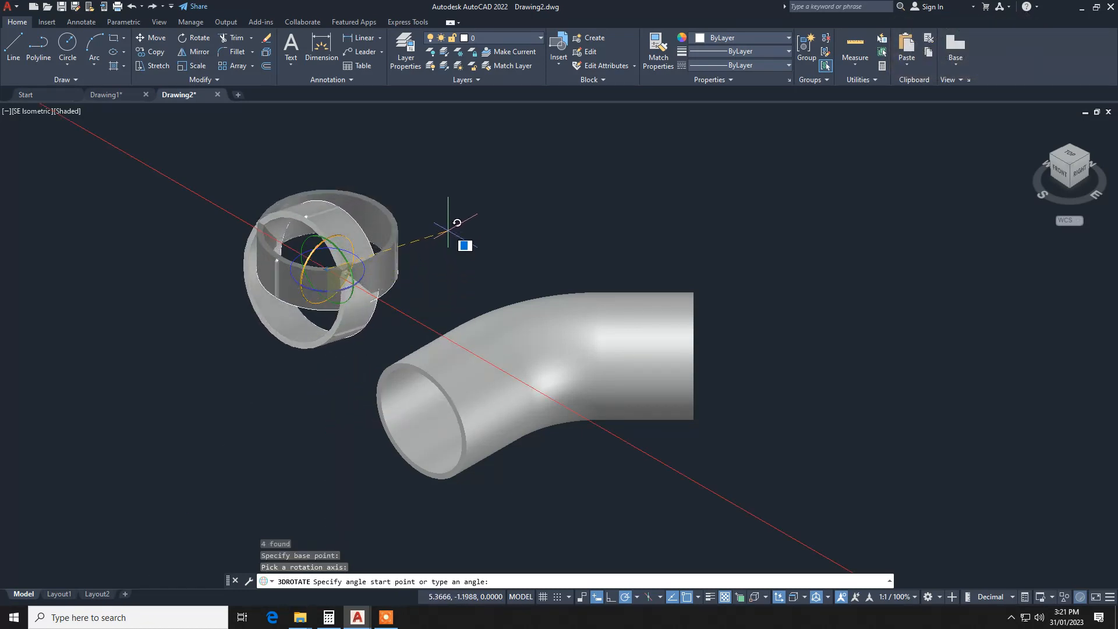
pyautogui.press('Escape')
# - Move the rotated ring and its ribs from the center of the ring's rear end to the center of the elbow's near open end
pyautogui.click(414, 192)
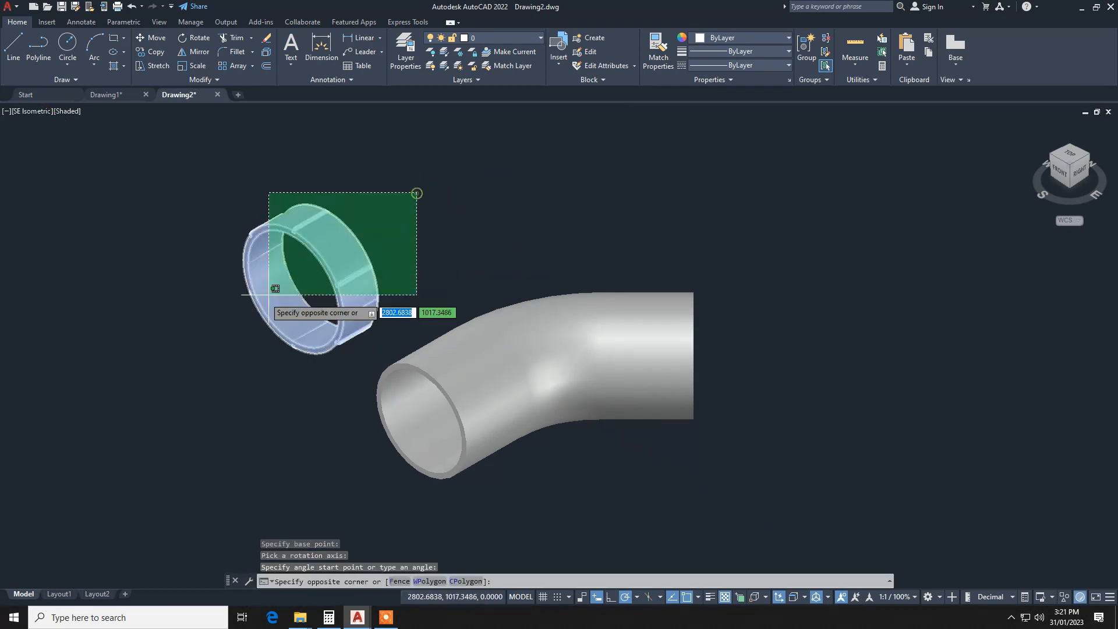
pyautogui.click(227, 320)
pyautogui.write('m')
pyautogui.press('Return')
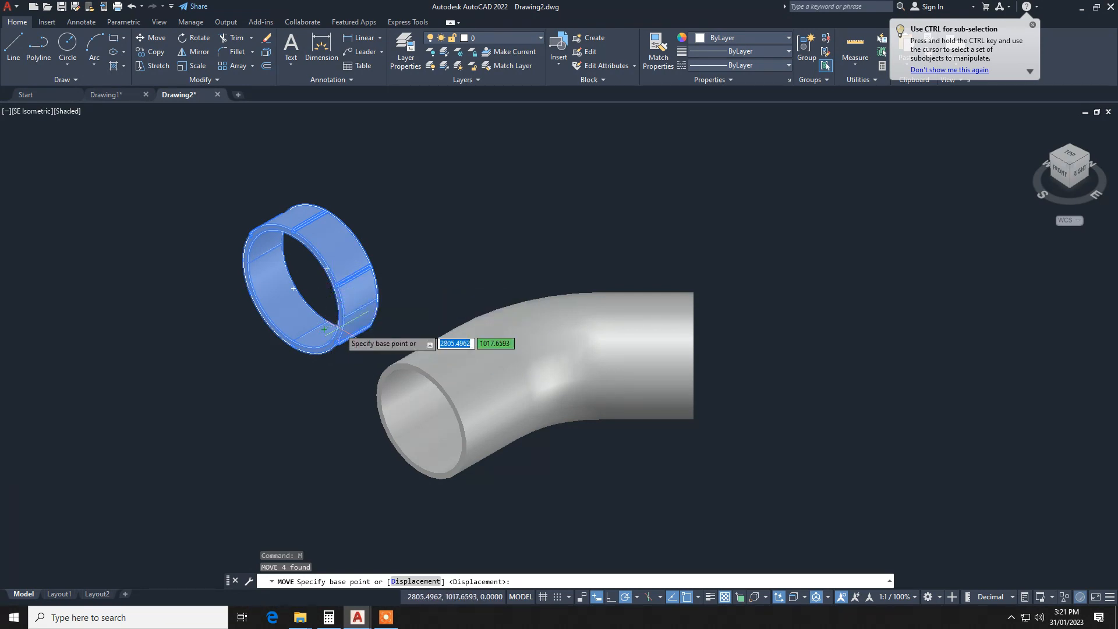
pyautogui.click(328, 270)
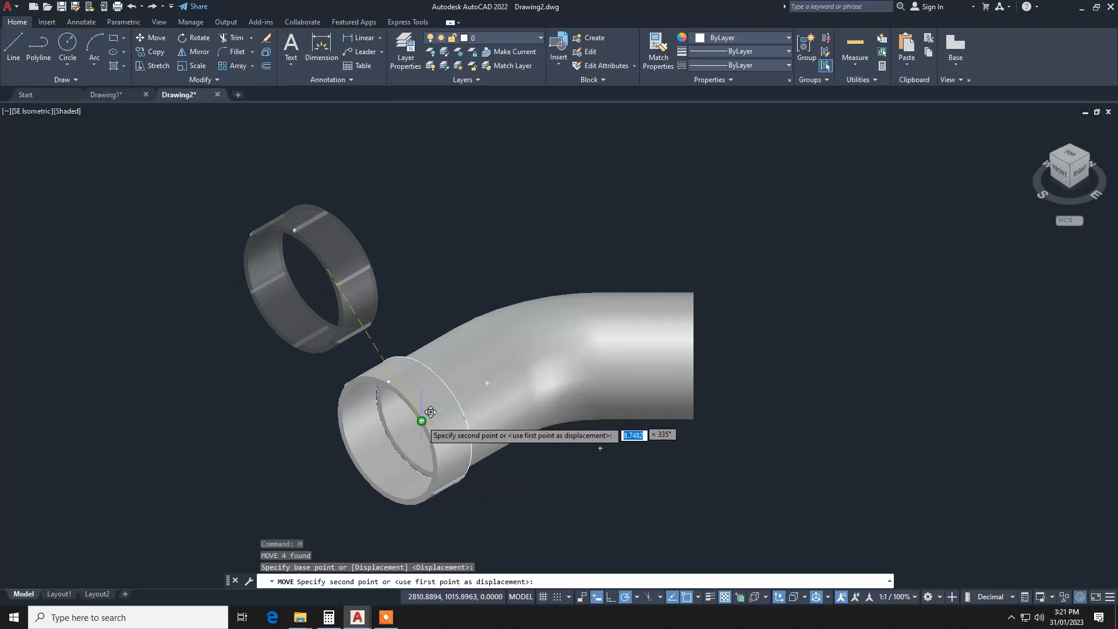
pyautogui.click(422, 422)
pyautogui.scroll(-4, 422, 421)
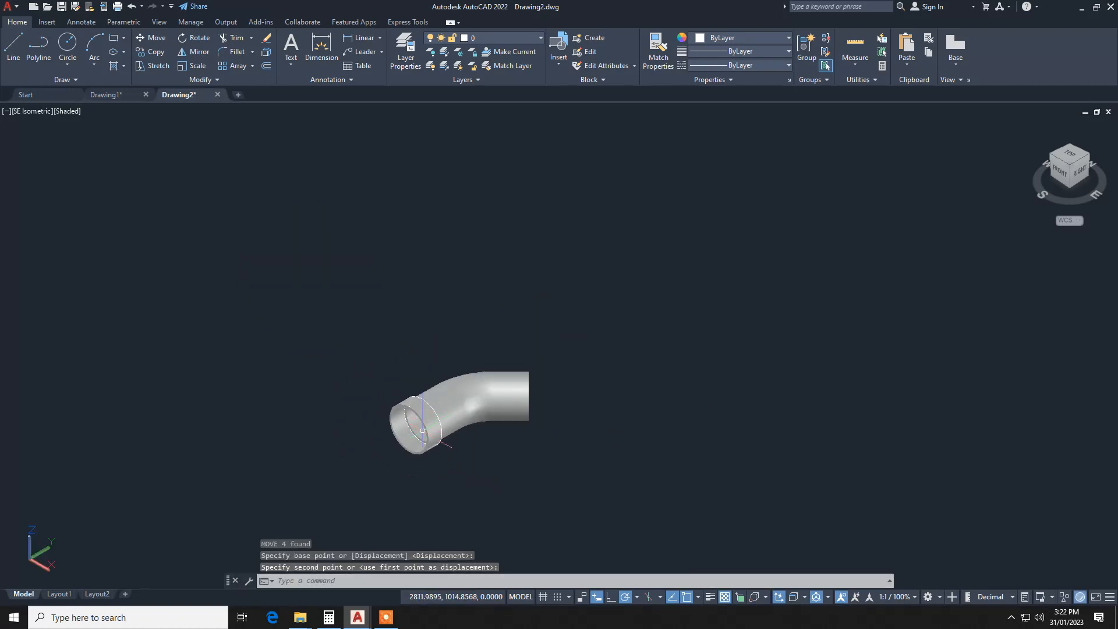
pyautogui.scroll(2, 422, 442)
pyautogui.click(422, 453)
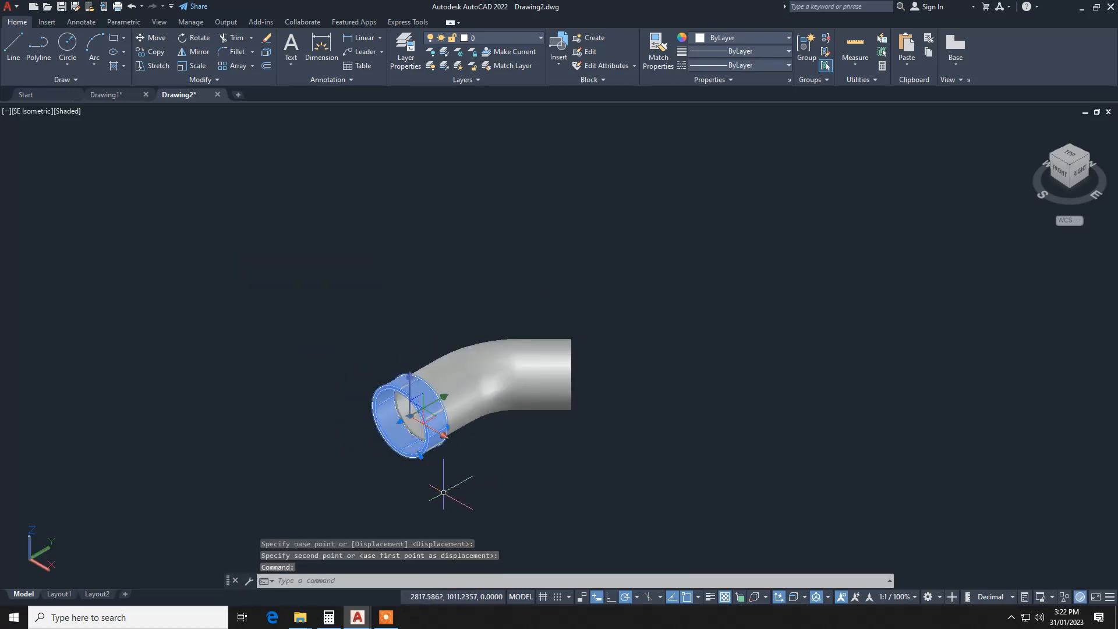
pyautogui.write('m')
pyautogui.press('Return')
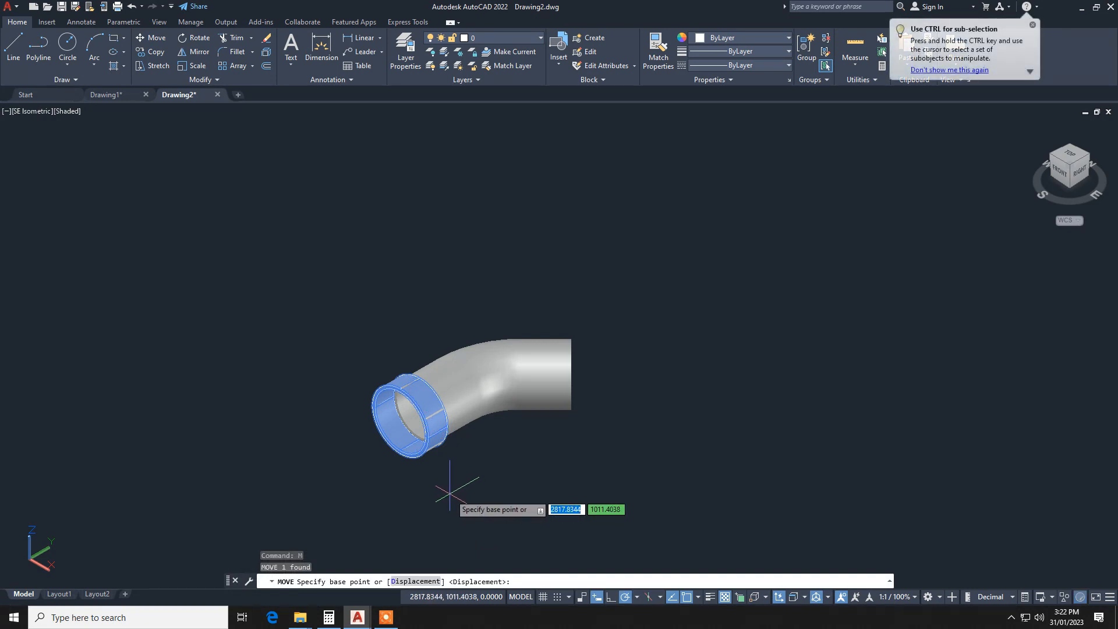
pyautogui.click(451, 493)
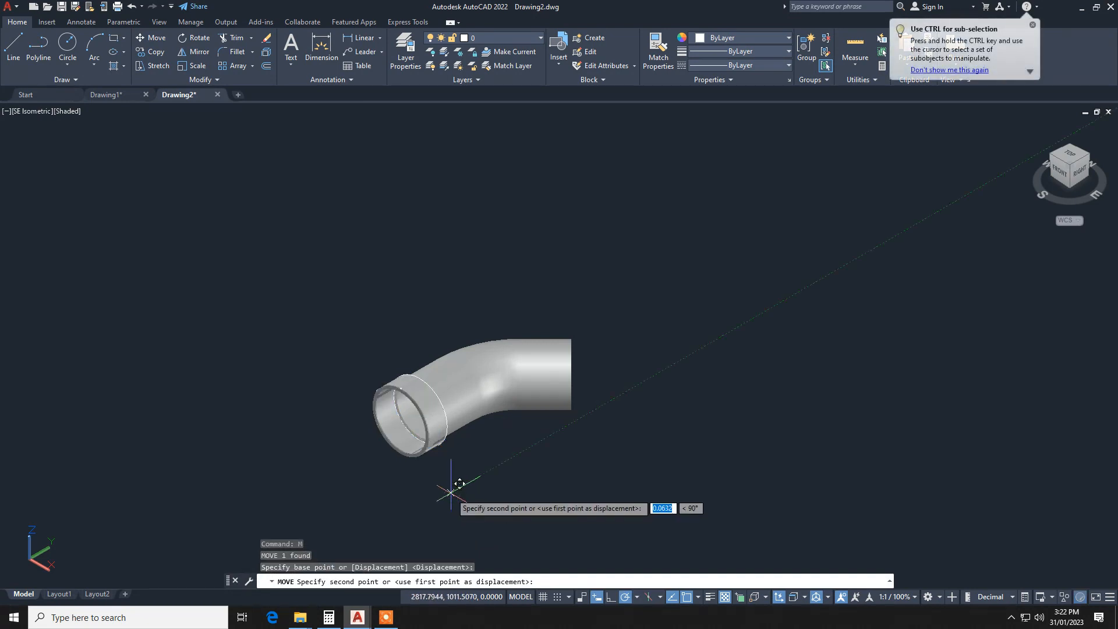
pyautogui.click(451, 492)
pyautogui.press('Escape')
pyautogui.press('Escape')
pyautogui.scroll(4, 428, 446)
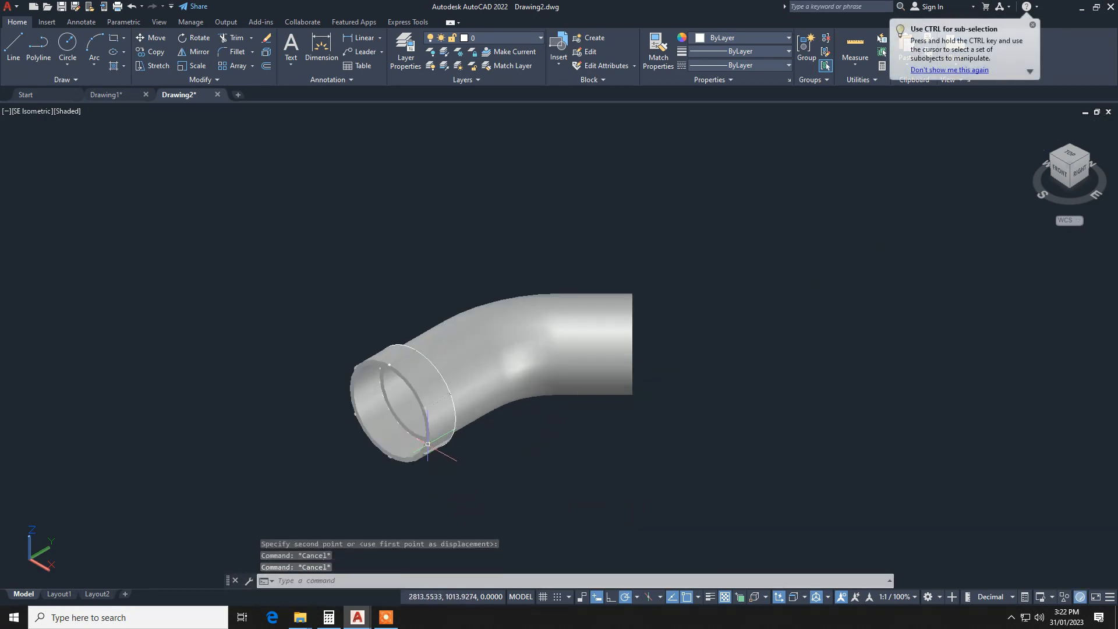
pyautogui.scroll(-1, 428, 444)
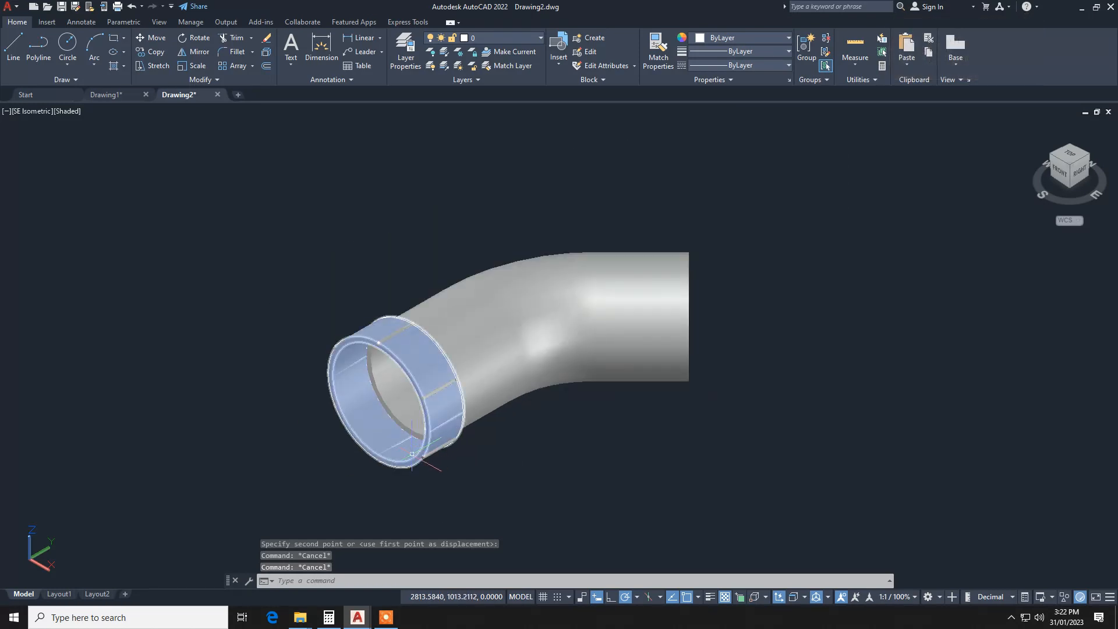
pyautogui.scroll(2, 414, 457)
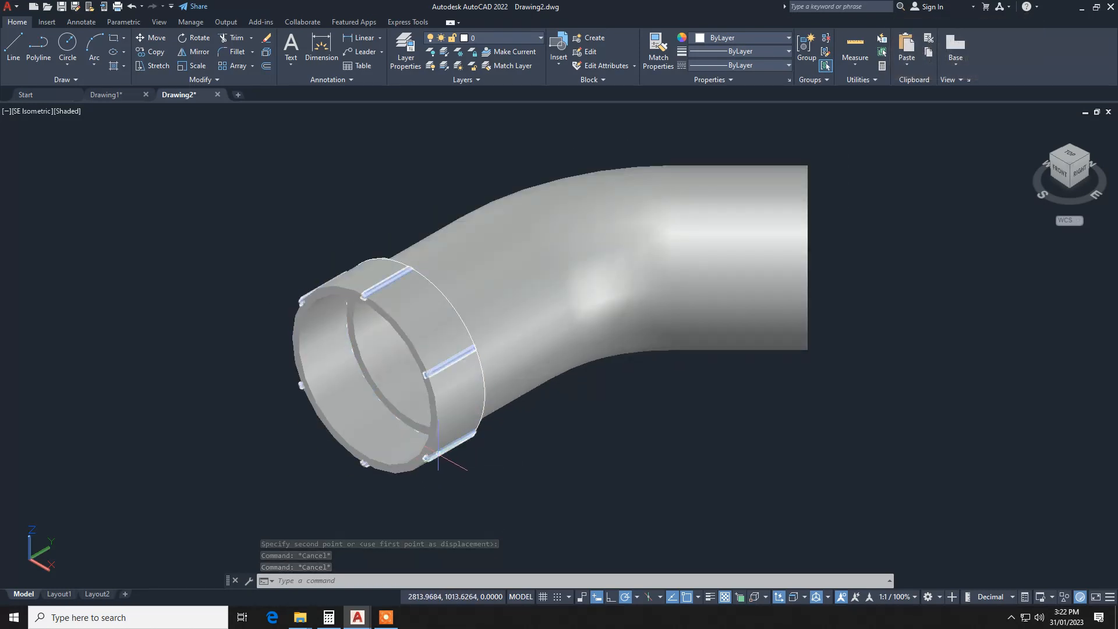
pyautogui.click(408, 462)
pyautogui.scroll(-2, 326, 469)
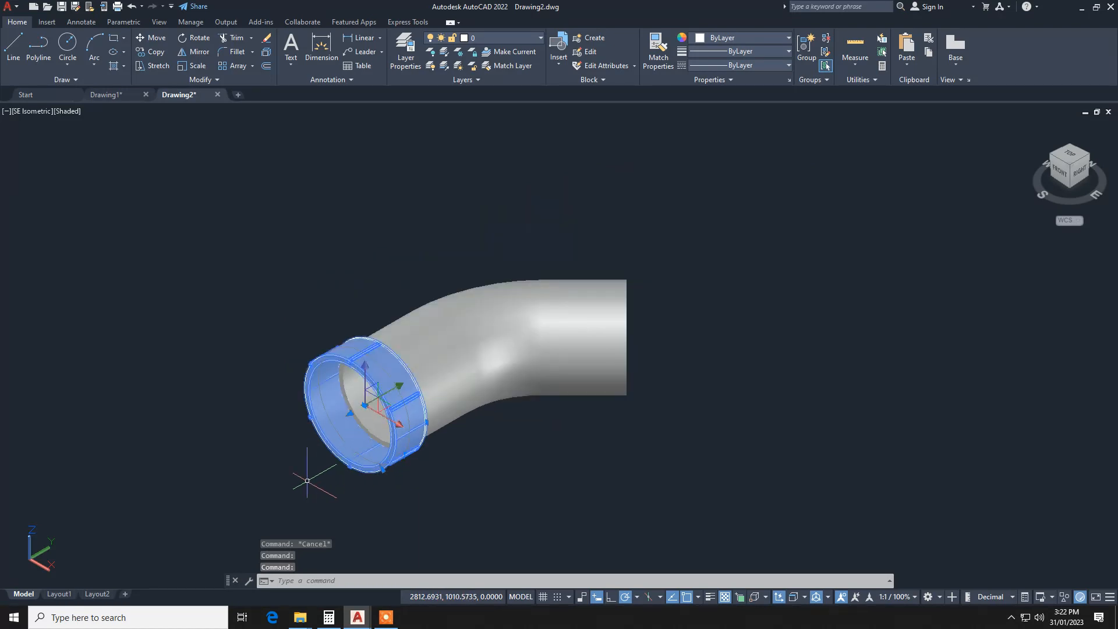
pyautogui.write('o')
pyautogui.press('Return')
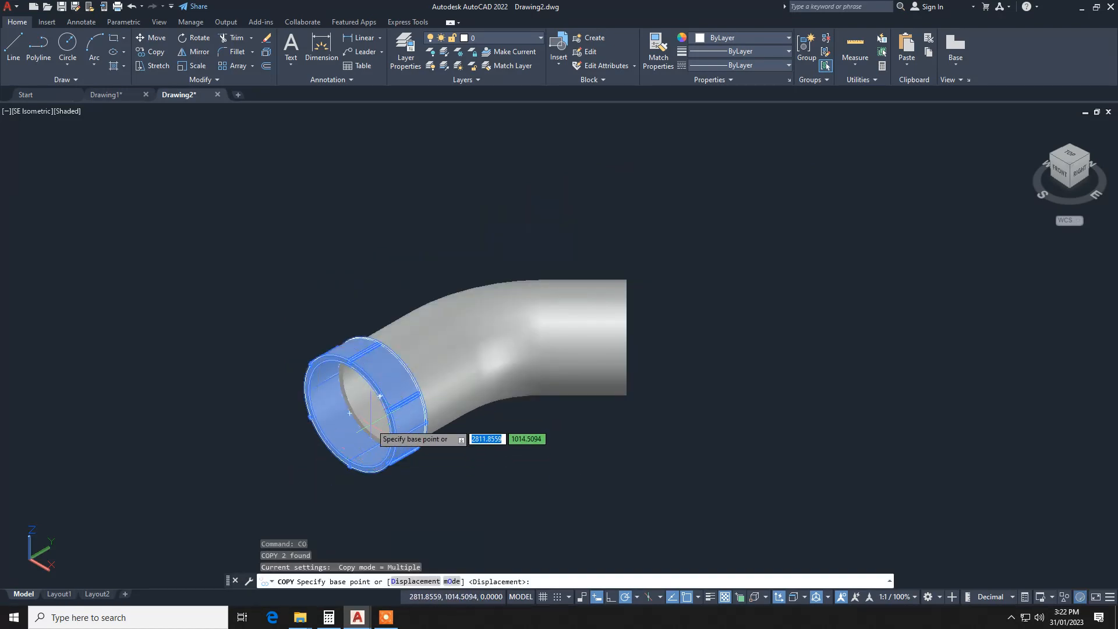
pyautogui.press('Escape')
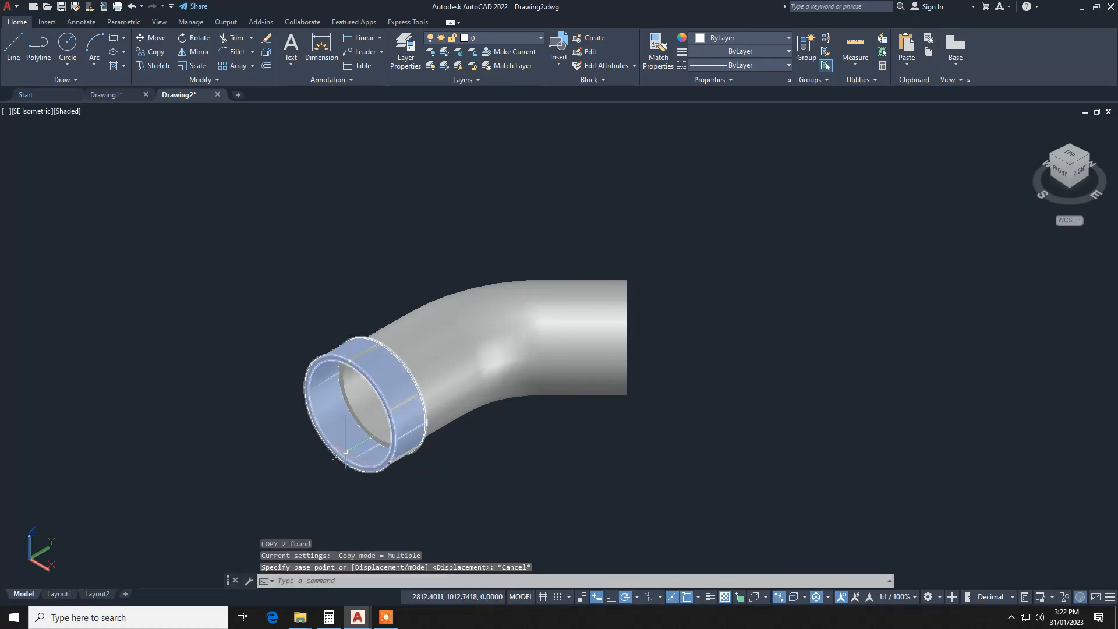
# - Copy the ring and its ribs from the ring's end center to the empty space beyond the elbow's far end
pyautogui.click(368, 496)
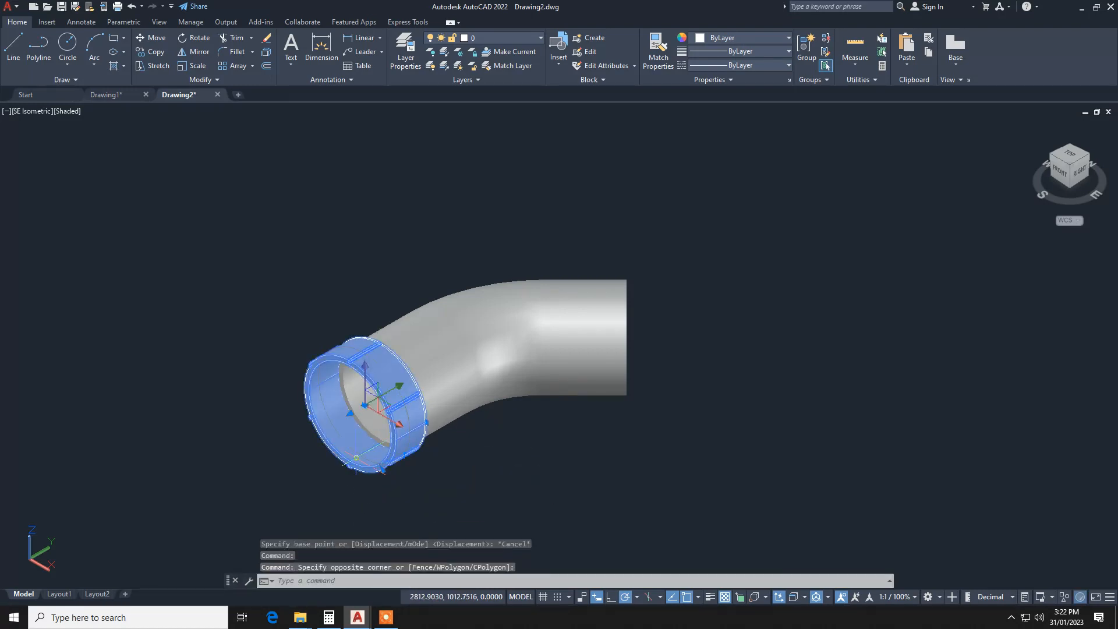
pyautogui.click(352, 496)
pyautogui.click(342, 442)
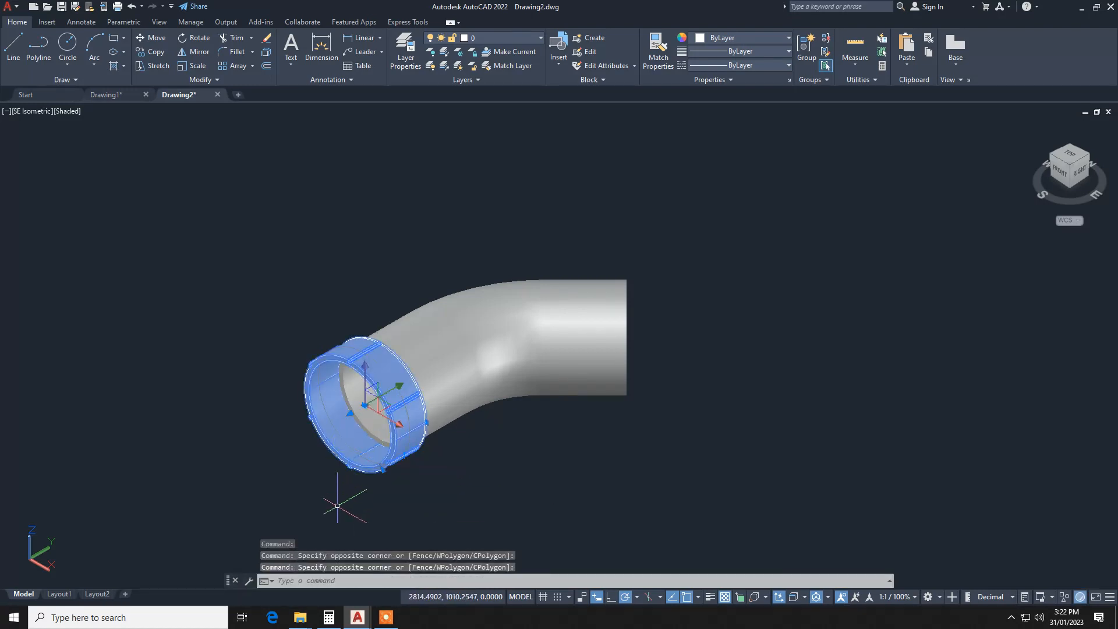
pyautogui.write('co')
pyautogui.press('Return')
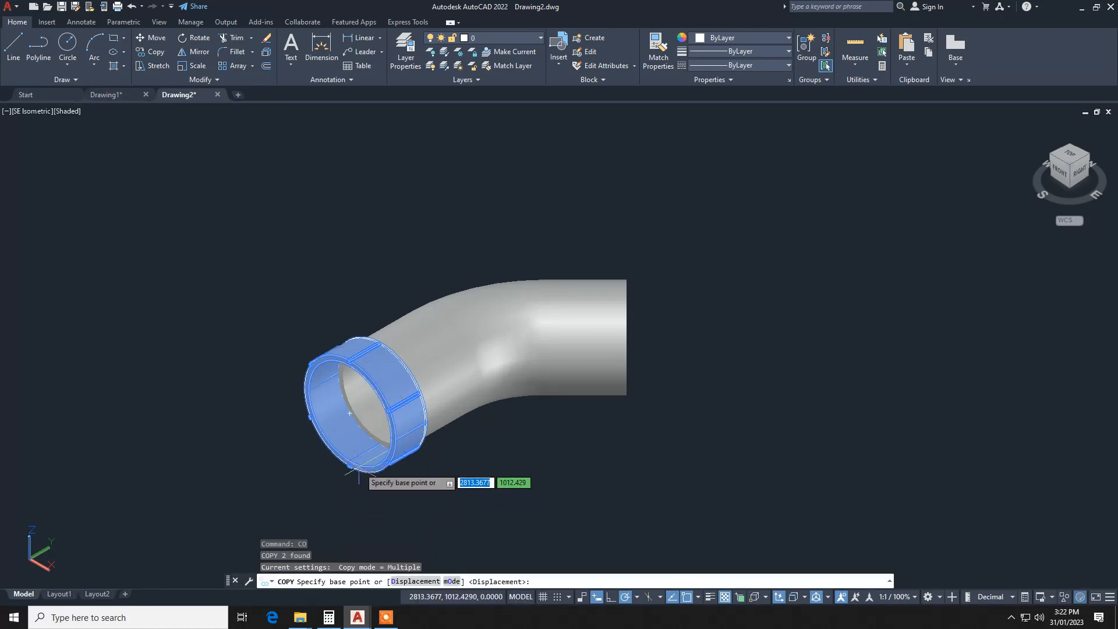
pyautogui.click(381, 394)
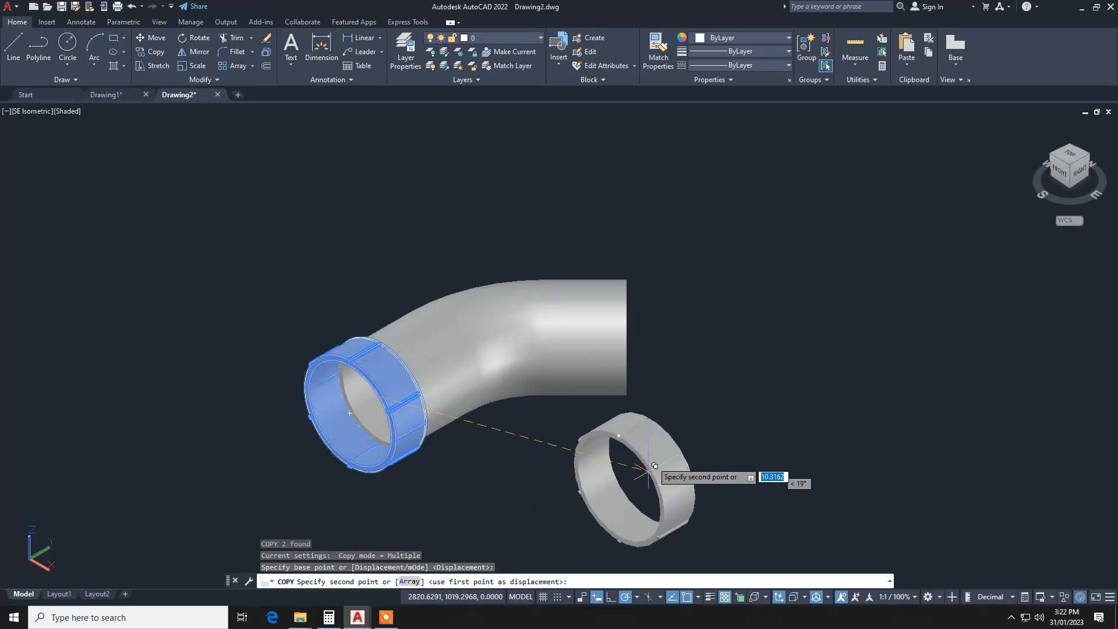
pyautogui.click(777, 343)
pyautogui.press('Escape')
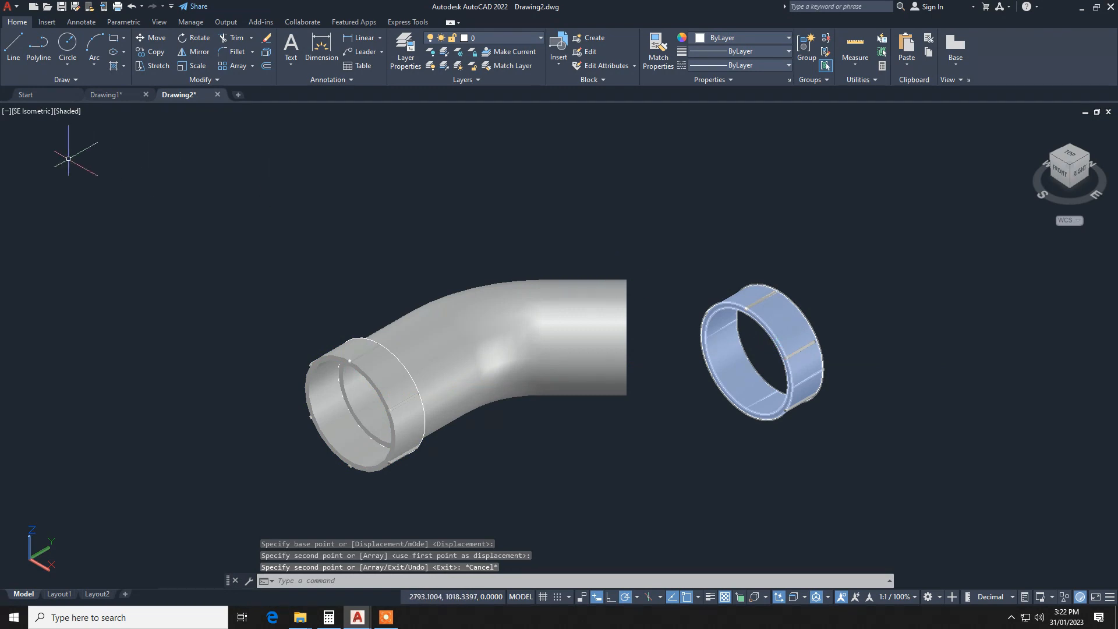
# - In the Top view, rotate the copied ring and ribs 45 degrees clockwise about the ring's lower end center with 3DROTATE, parallel to the elbow's angled end
pyautogui.click(35, 111)
pyautogui.click(55, 143)
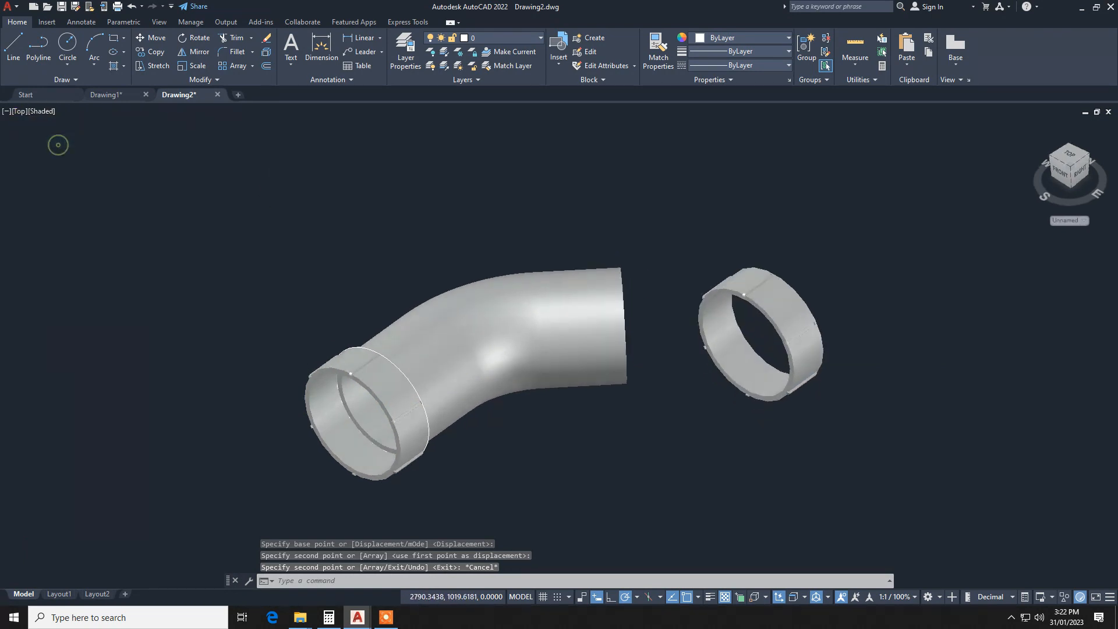
pyautogui.click(804, 163)
pyautogui.click(641, 248)
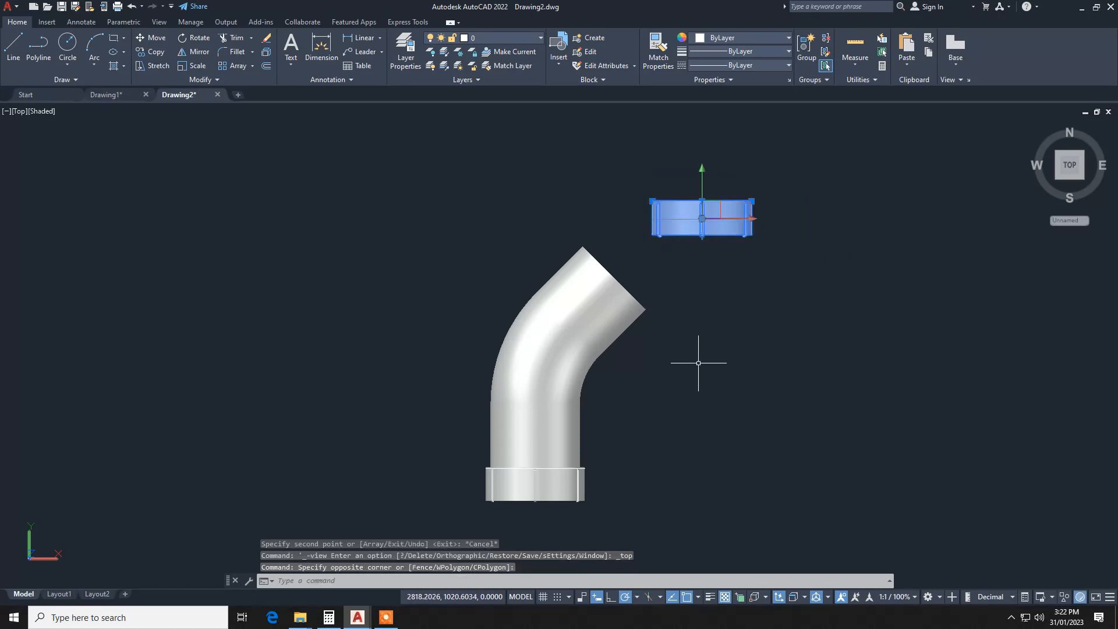
pyautogui.write('3d')
pyautogui.press('Return')
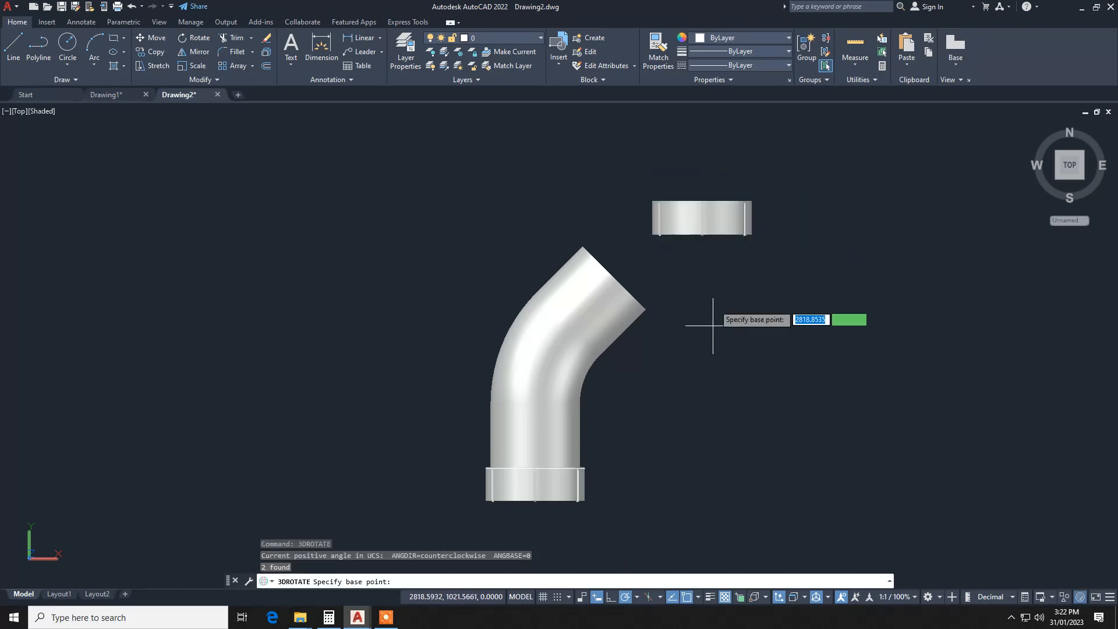
pyautogui.click(704, 233)
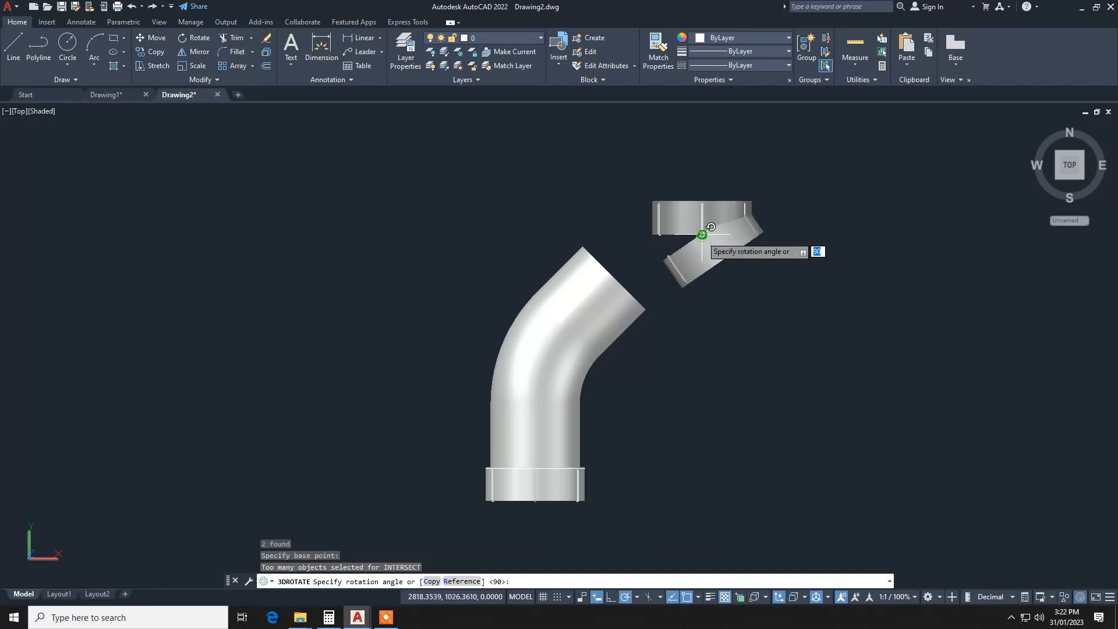
pyautogui.click(760, 289)
# - Move the rotated ring copy and its ribs from the ring's lower end center to the center of the elbow's angled end
pyautogui.click(813, 145)
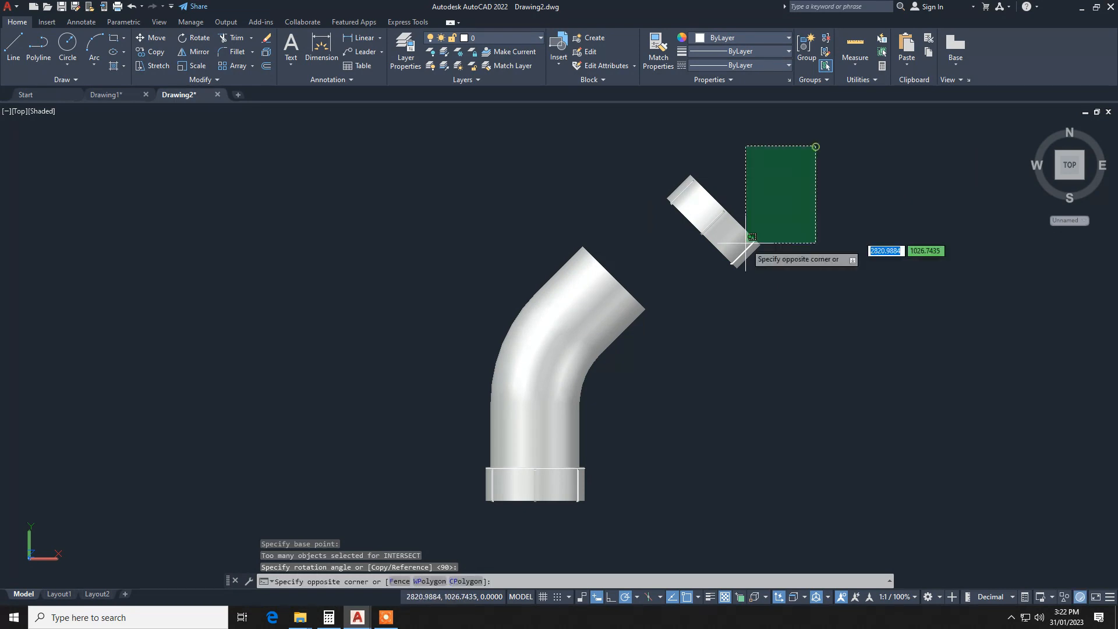
pyautogui.click(678, 289)
pyautogui.write('m')
pyautogui.press('Return')
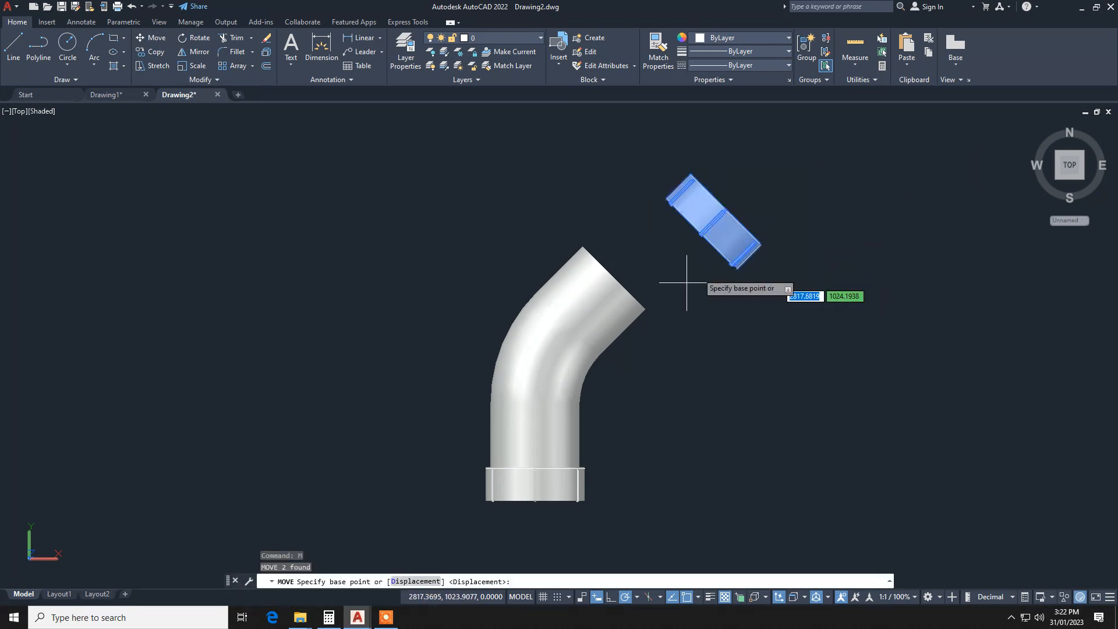
pyautogui.click(701, 234)
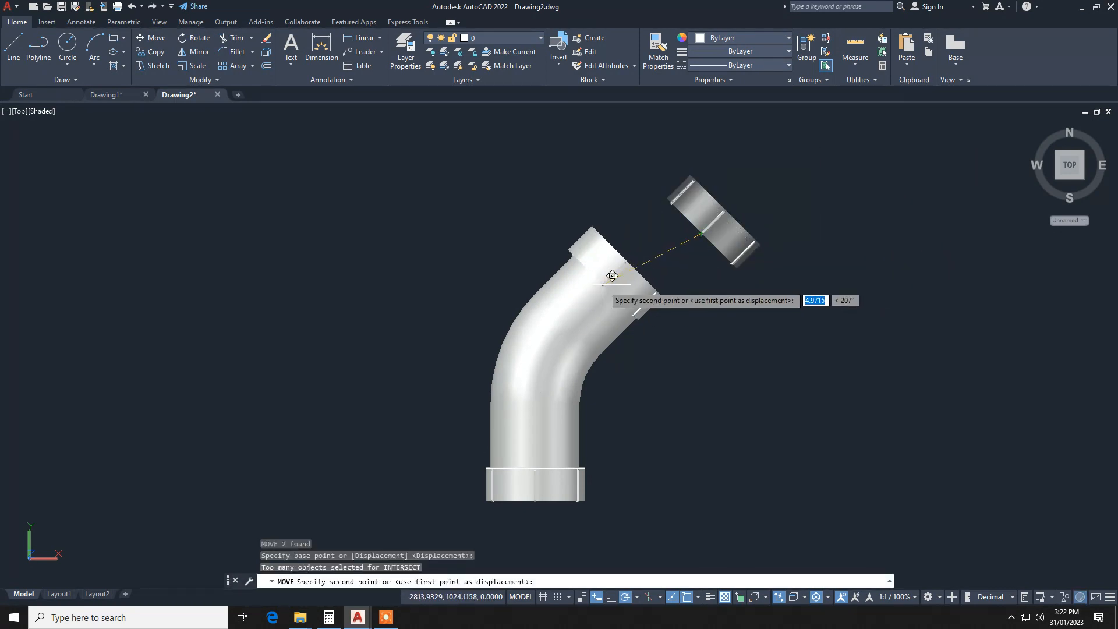
pyautogui.click(614, 273)
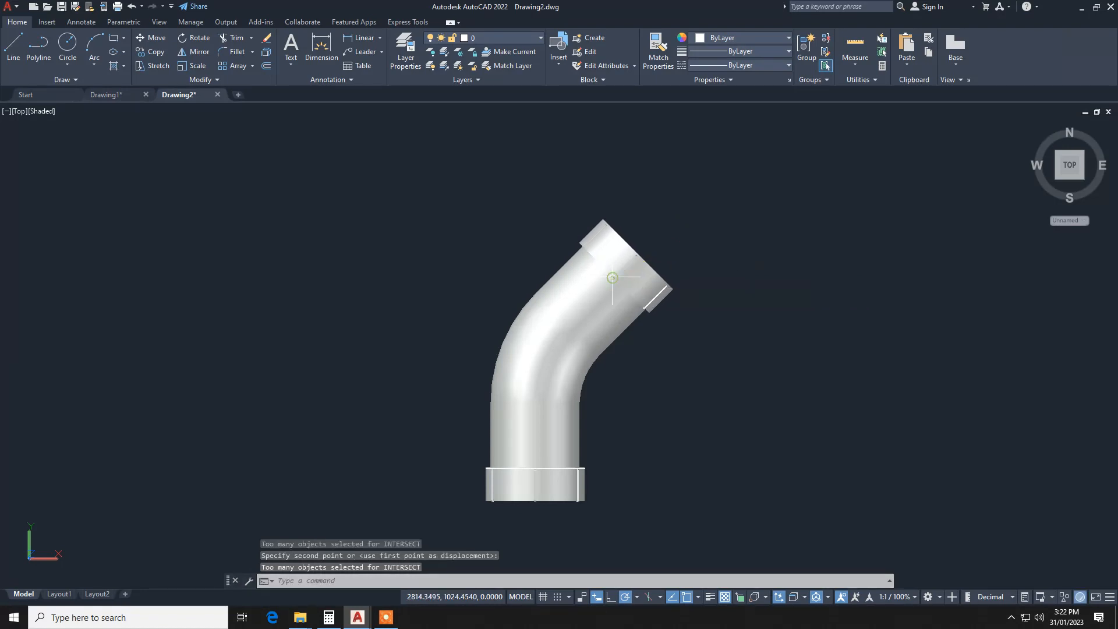
pyautogui.press('Escape')
pyautogui.press('Escape')
pyautogui.press('Escape')
# - Examine the elbow with both collars in the SE Isometric view and orbit toward the opening of the copied collar
pyautogui.scroll(-2, 624, 390)
pyautogui.moveTo(637, 388); pyautogui.dragTo(475, 375, button='middle')
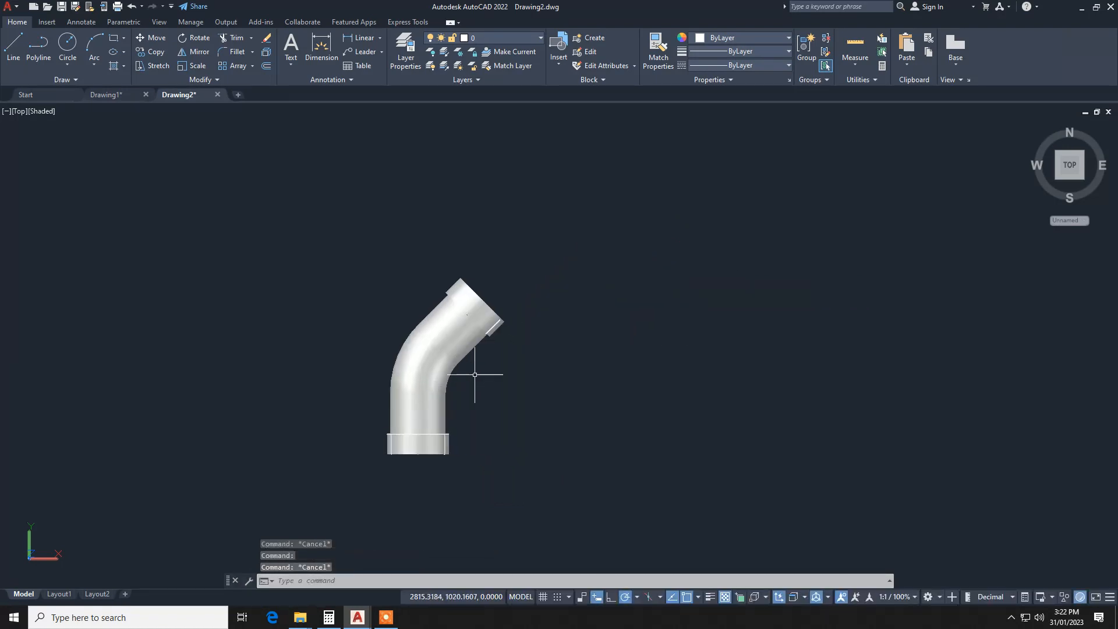
pyautogui.click(1081, 178)
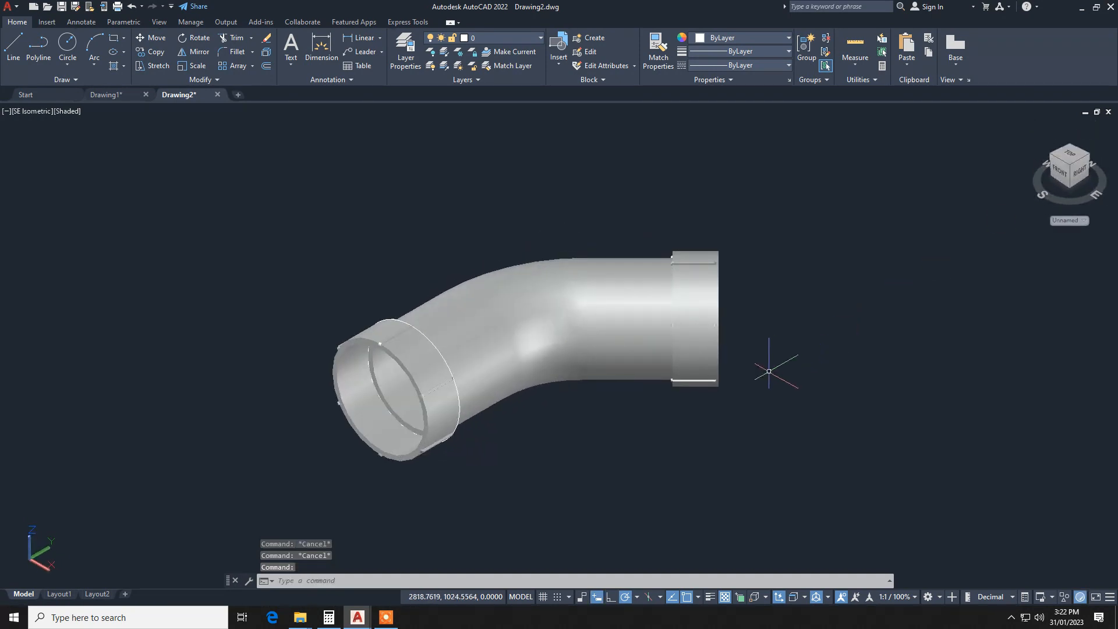
pyautogui.scroll(-2, 764, 377)
pyautogui.write('rebit')
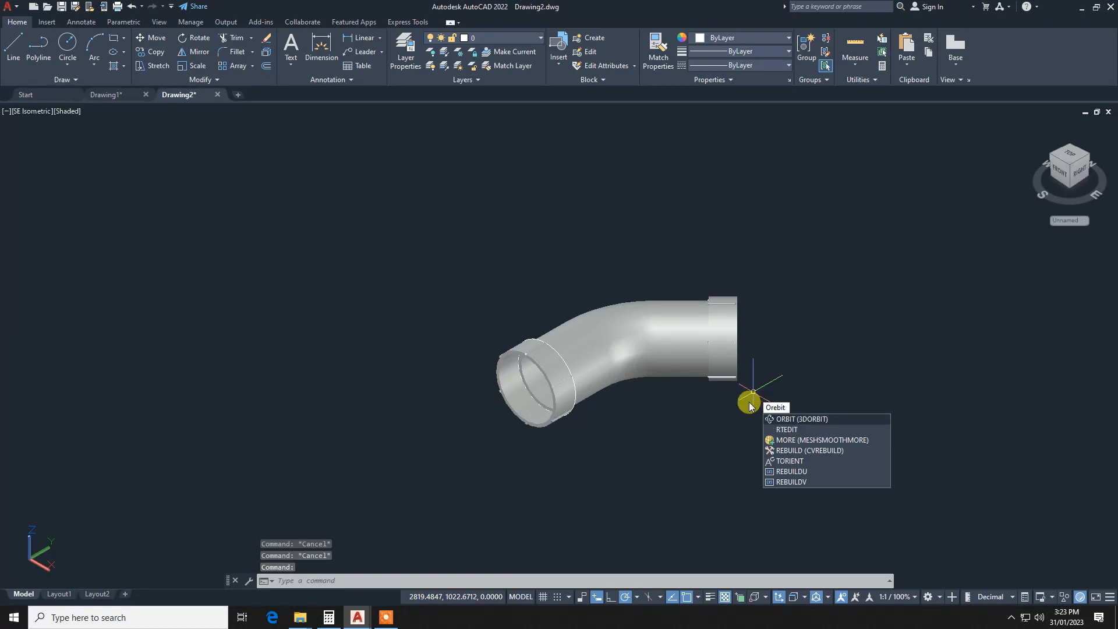
pyautogui.press('Return')
pyautogui.moveTo(721, 419); pyautogui.dragTo(679, 400)
pyautogui.press('Escape')
pyautogui.click(706, 409)
pyautogui.click(688, 414)
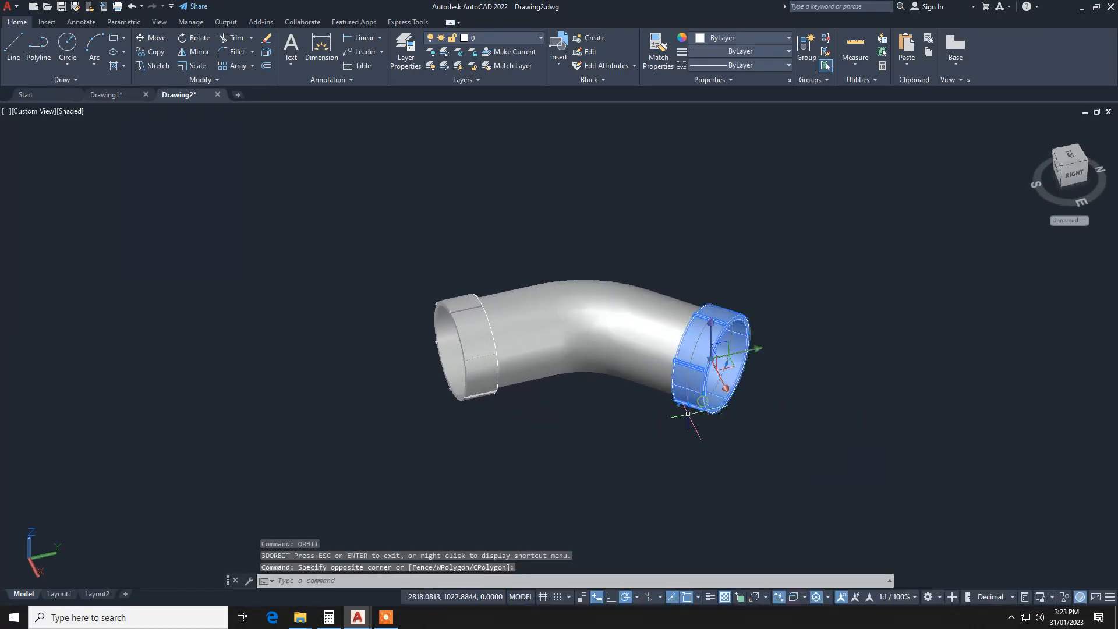
pyautogui.write('m')
pyautogui.press('Return')
pyautogui.click(664, 469)
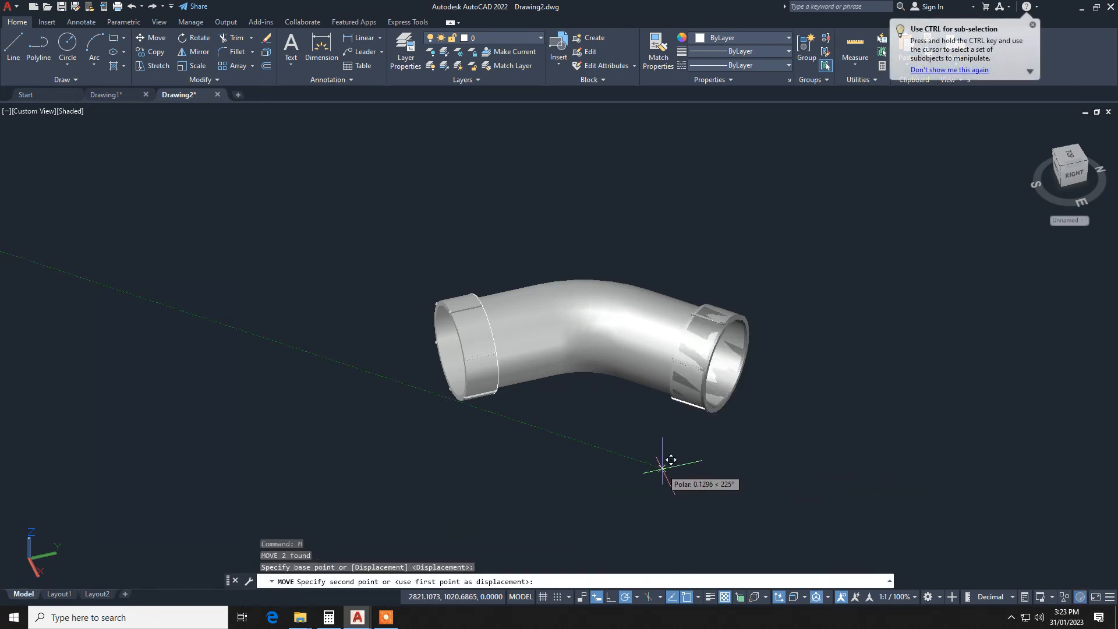
pyautogui.press('Escape')
pyautogui.press('Escape')
pyautogui.press('Escape')
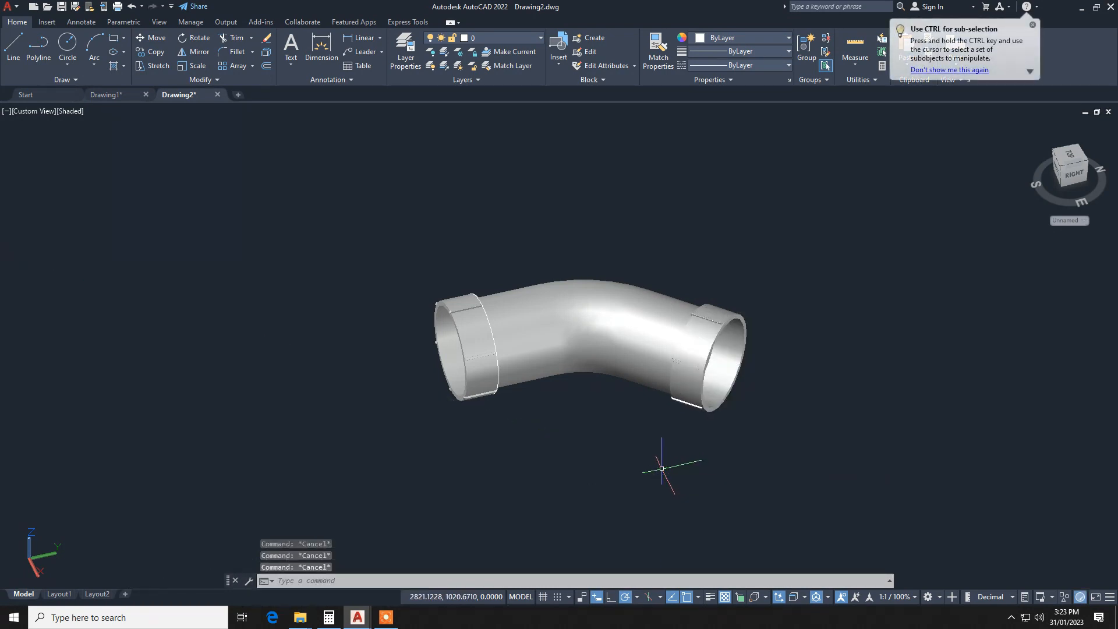
# - Orbit around the elbow to examine both collars, and restore the SE Isometric view
pyautogui.write('orbit')
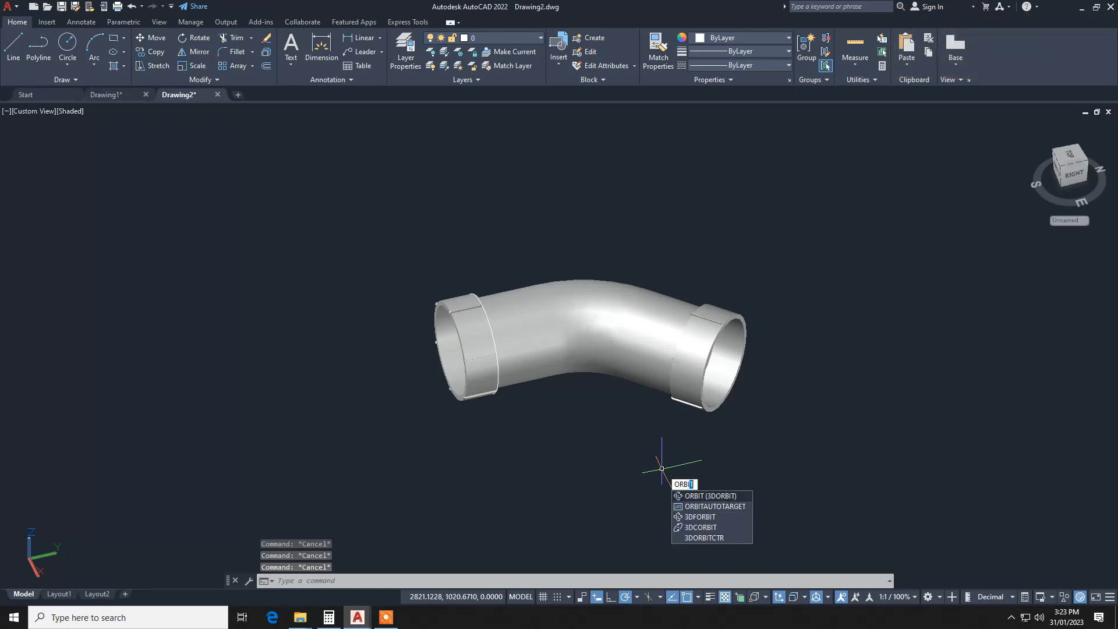
pyautogui.press('Return')
pyautogui.moveTo(661, 462); pyautogui.dragTo(721, 484)
pyautogui.press('Escape')
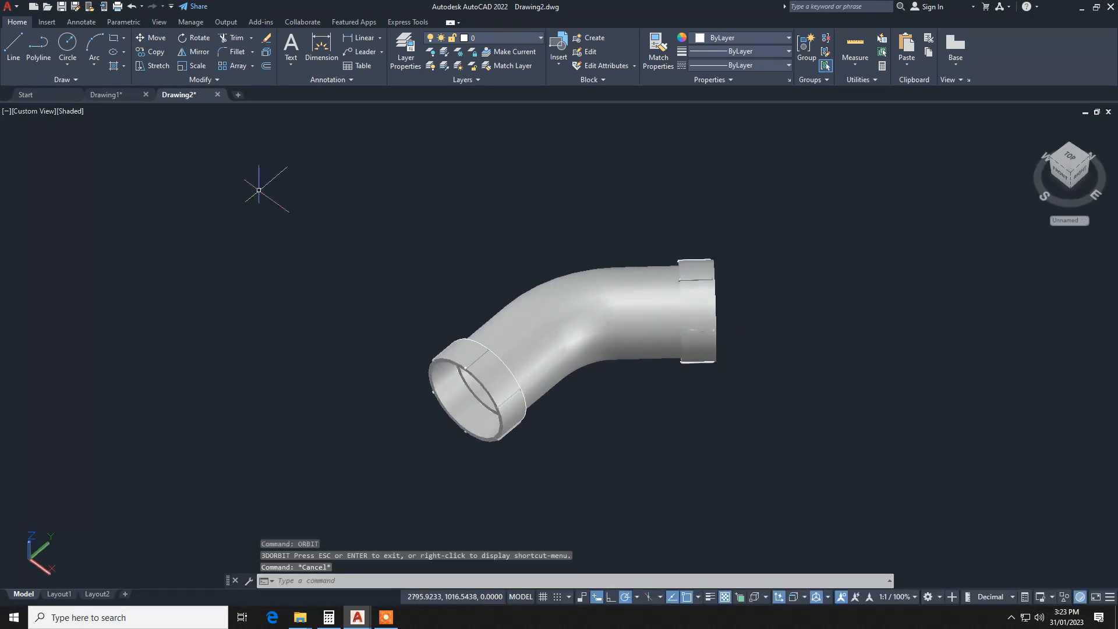
pyautogui.click(39, 113)
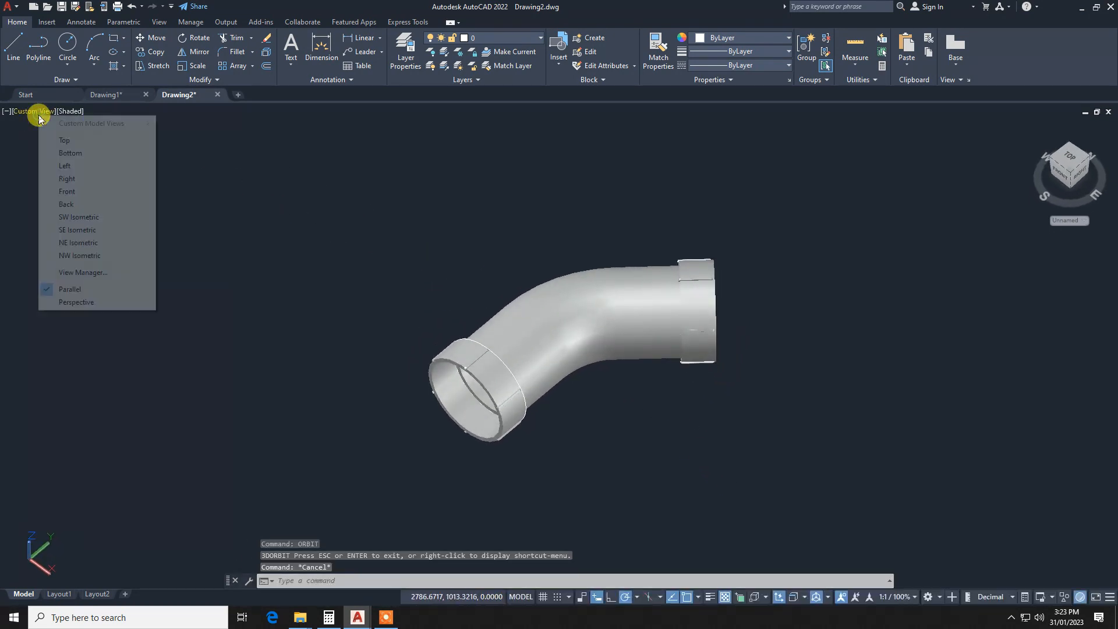
pyautogui.click(85, 229)
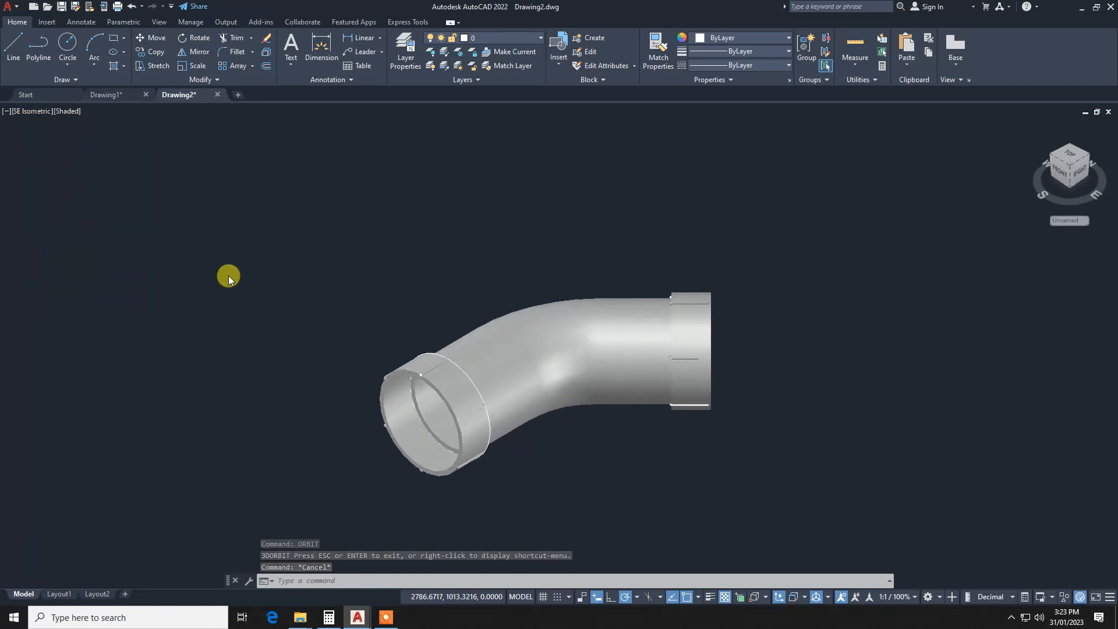
pyautogui.click(493, 250)
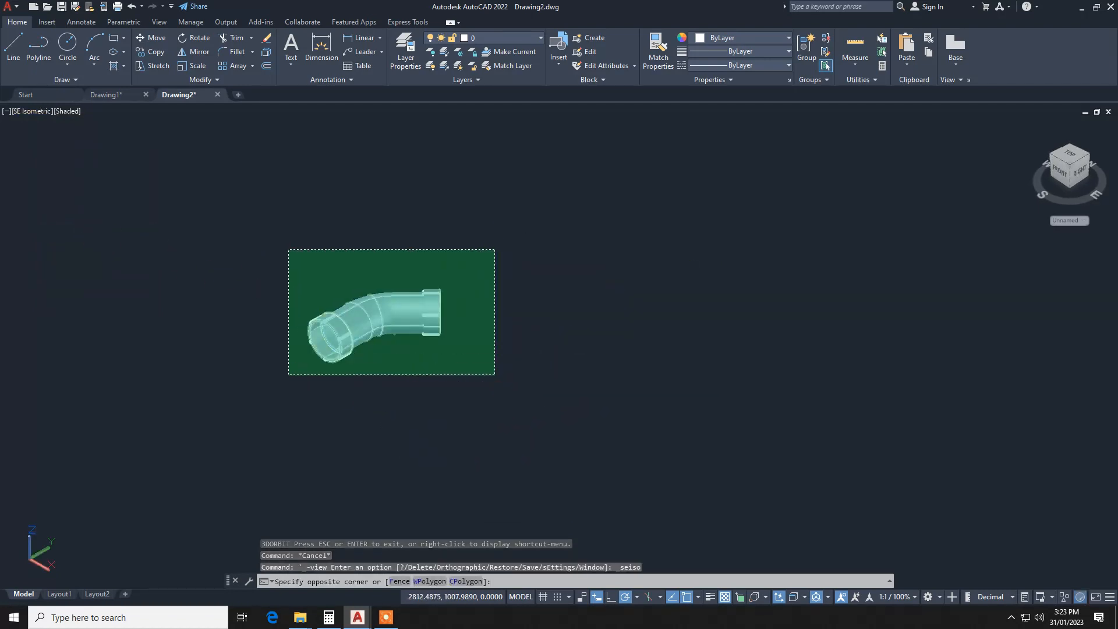
pyautogui.click(288, 381)
pyautogui.write('co')
pyautogui.press('Return')
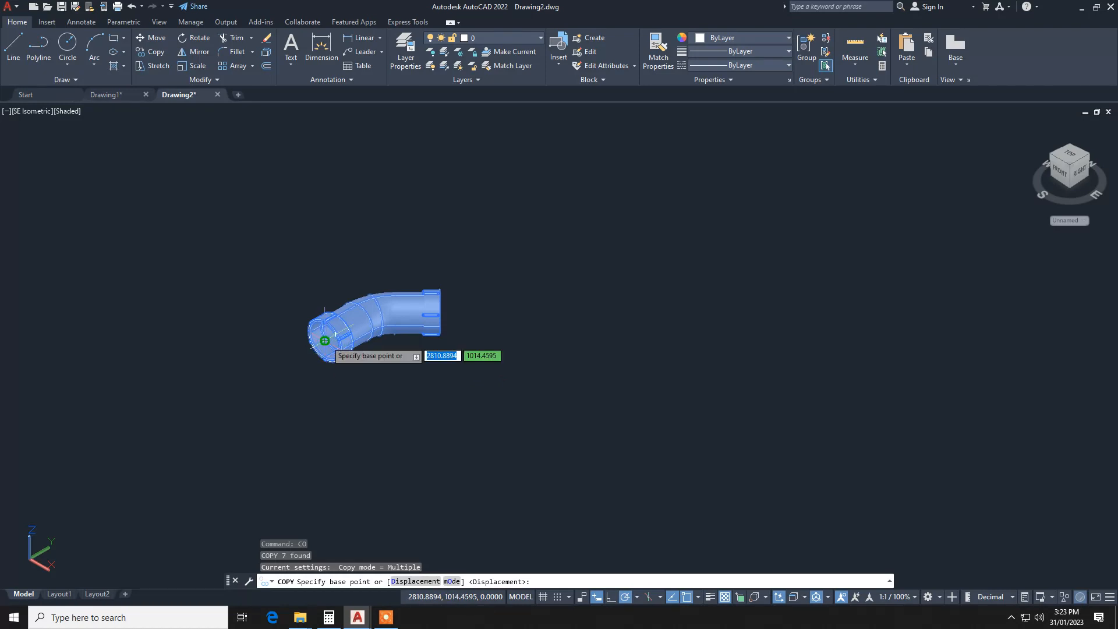
pyautogui.click(325, 340)
pyautogui.press('Escape')
pyautogui.press('Escape')
# - Combine the elbow and its end collars with Union, selecting the whole assembly
pyautogui.click(503, 265)
pyautogui.click(245, 425)
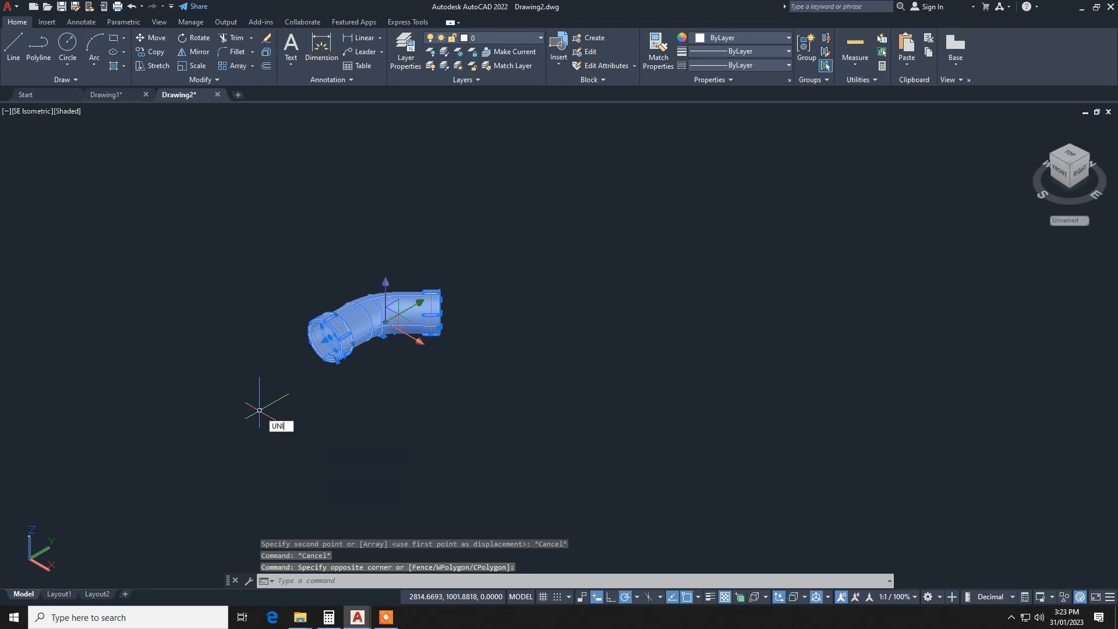
pyautogui.press('Return')
pyautogui.moveTo(513, 251); pyautogui.dragTo(293, 398)
pyautogui.press('Return')
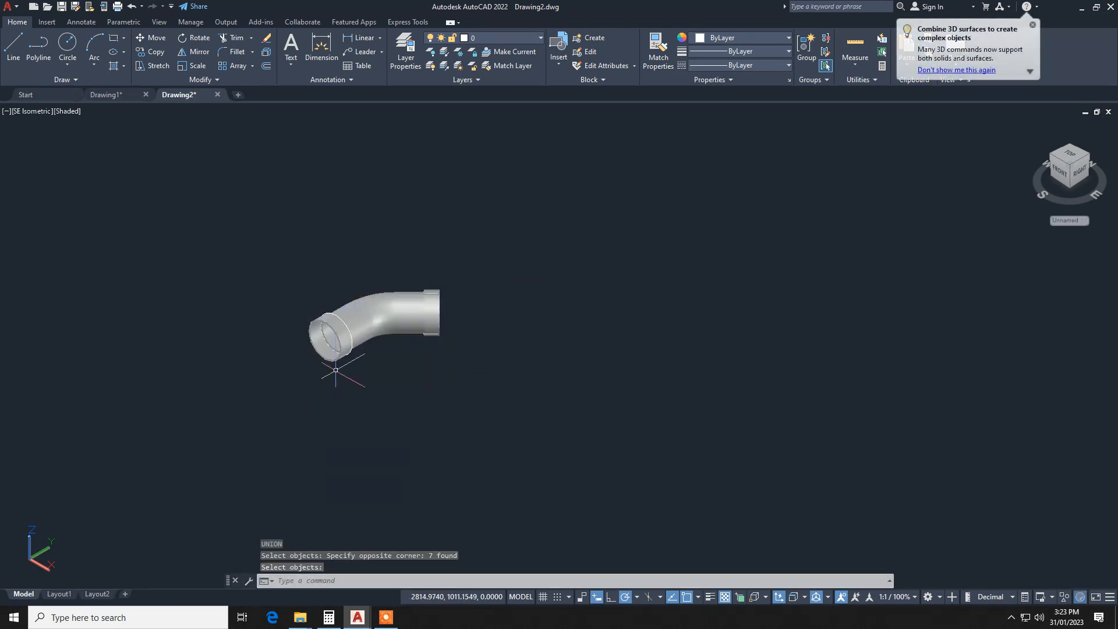
# - Try to move the united elbow on its own to the empty space beside it, and undo the move
pyautogui.click(394, 324)
pyautogui.write('m')
pyautogui.press('Return')
pyautogui.click(305, 427)
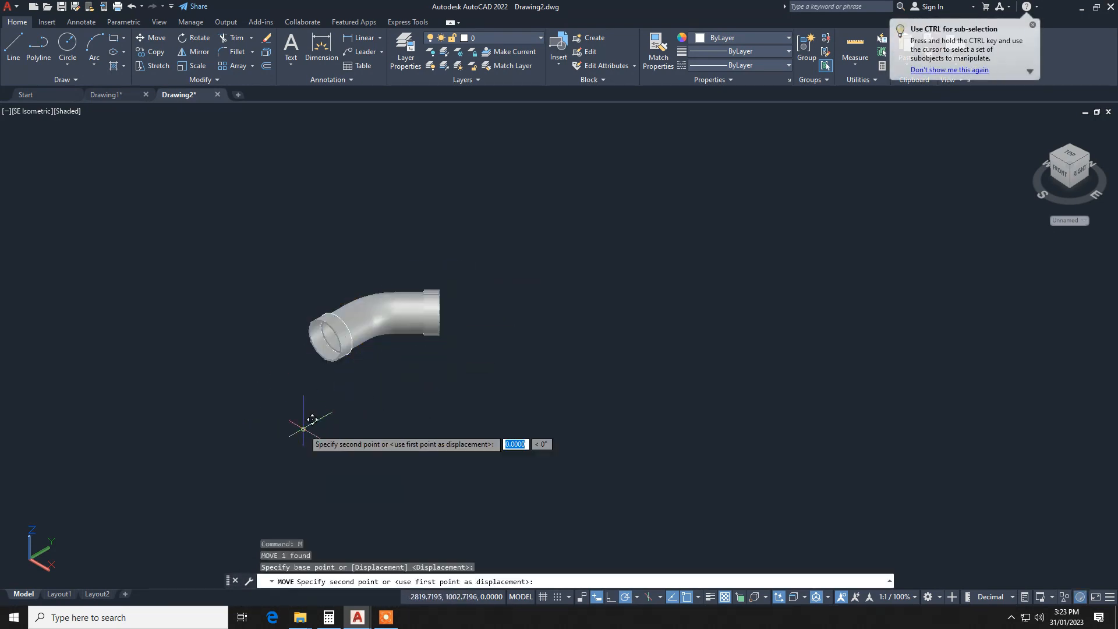
pyautogui.click(481, 440)
pyautogui.press('Escape')
pyautogui.press('Escape')
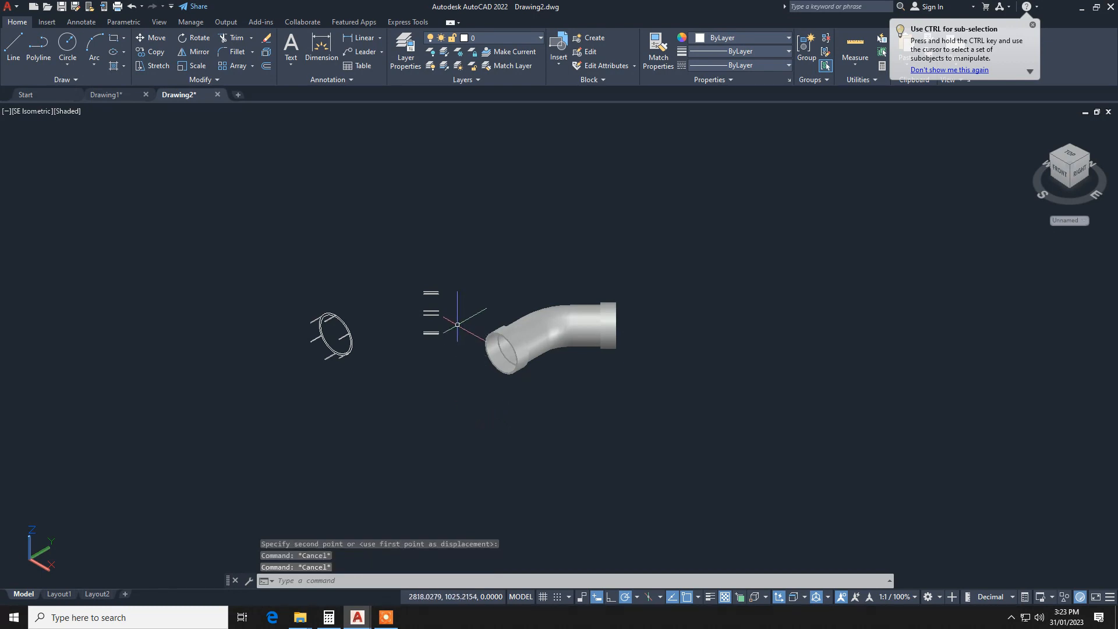
pyautogui.hotkey('ctrl', 'z')
# - Move the united elbow together with its rib lines to the empty space beside it, leaving the loose circles behind
pyautogui.moveTo(460, 268); pyautogui.dragTo(281, 385)
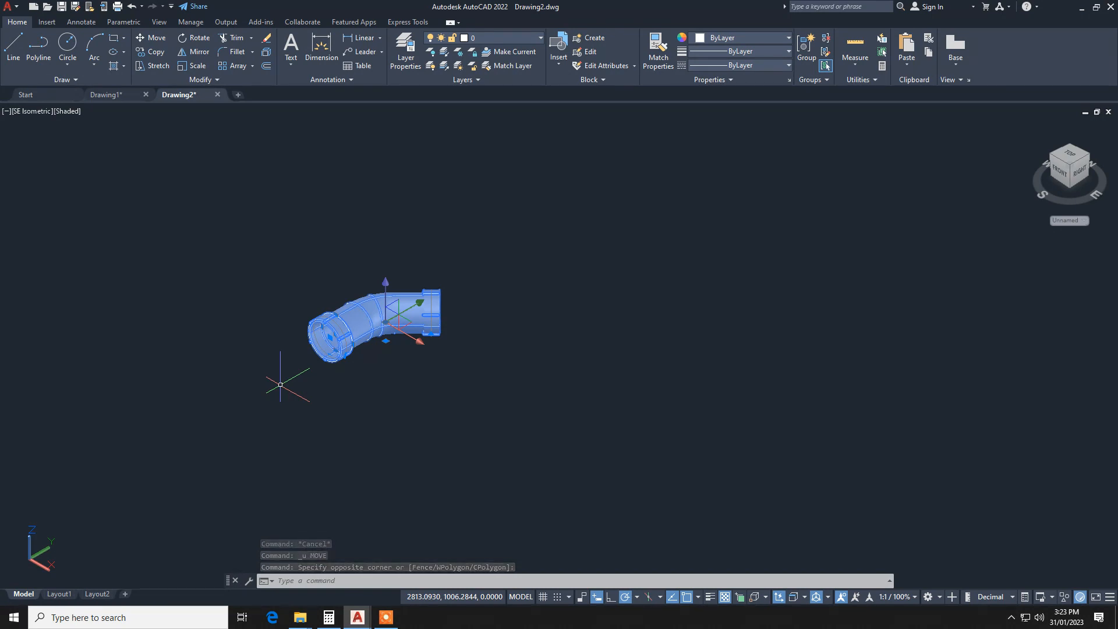
pyautogui.scroll(3, 342, 325)
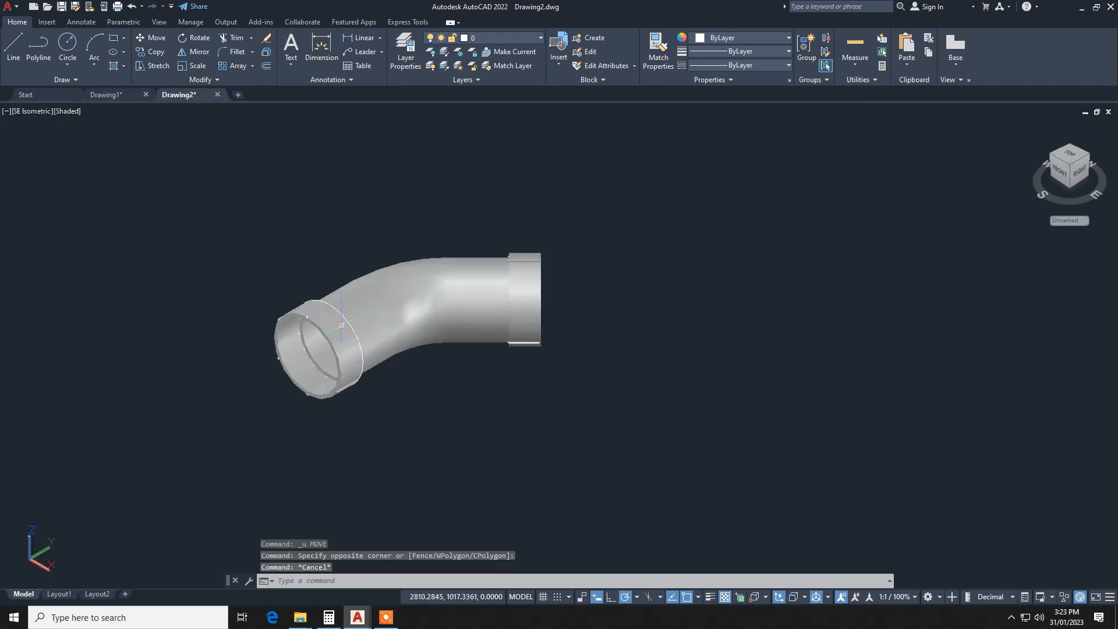
pyautogui.click(353, 343)
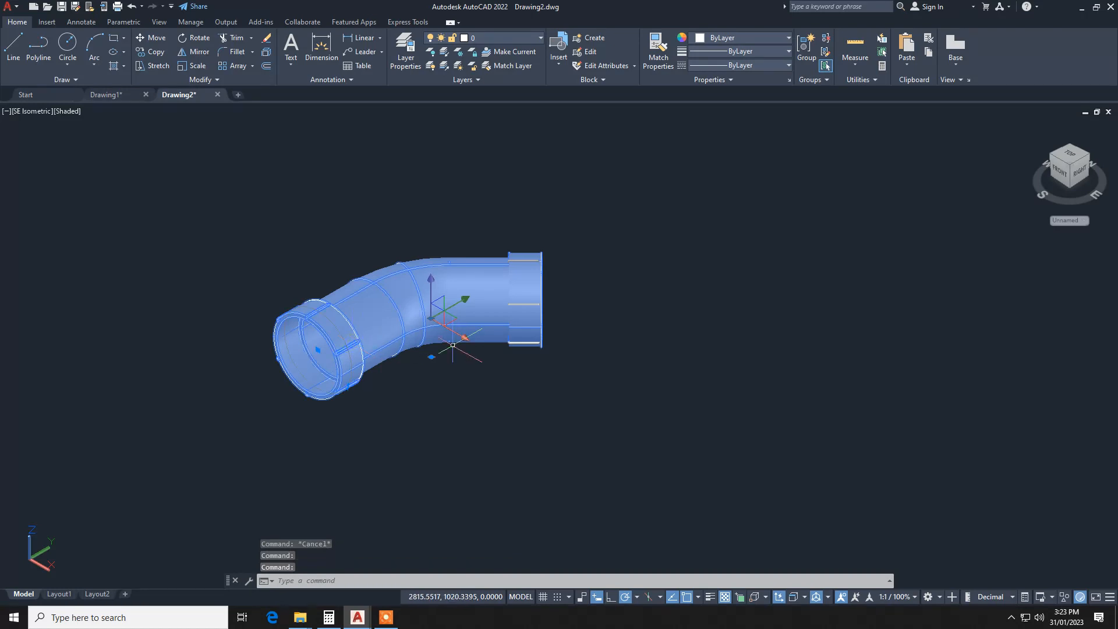
pyautogui.write('m')
pyautogui.press('Return')
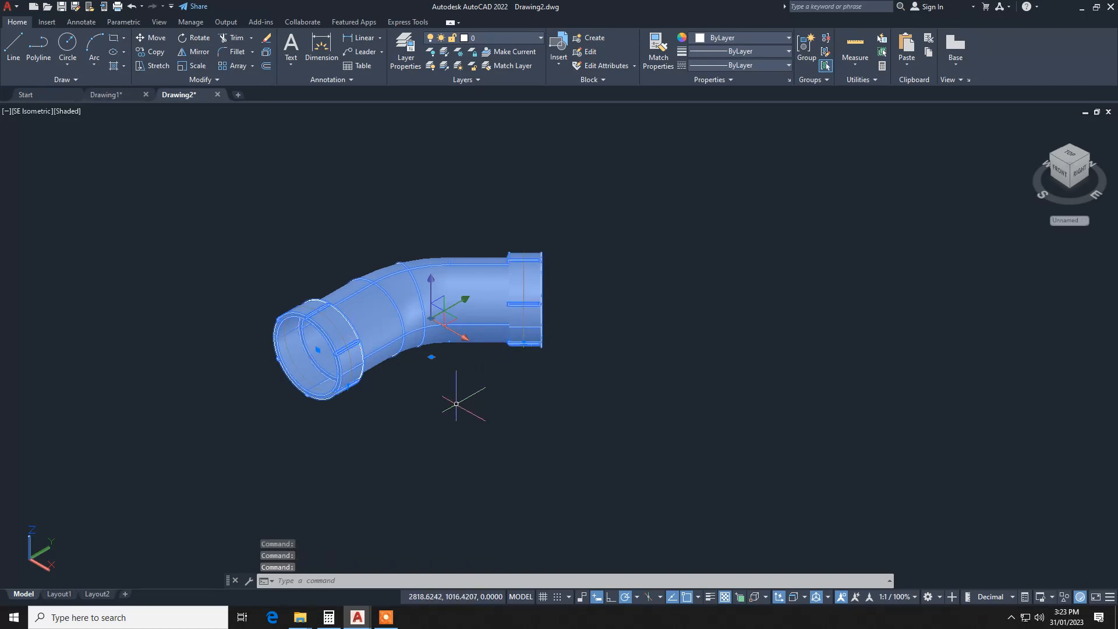
pyautogui.click(412, 422)
pyautogui.click(677, 420)
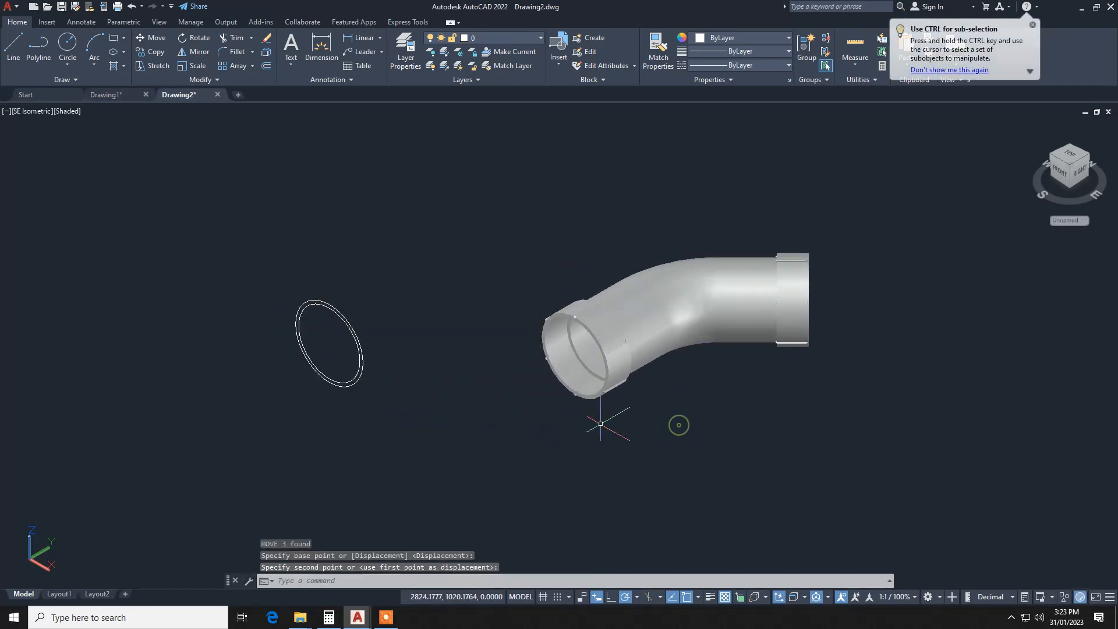
pyautogui.press('Escape')
pyautogui.press('Escape')
# - Delete the two loose circles left at the elbow's former position
pyautogui.click(421, 278)
pyautogui.click(293, 384)
pyautogui.press('Delete')
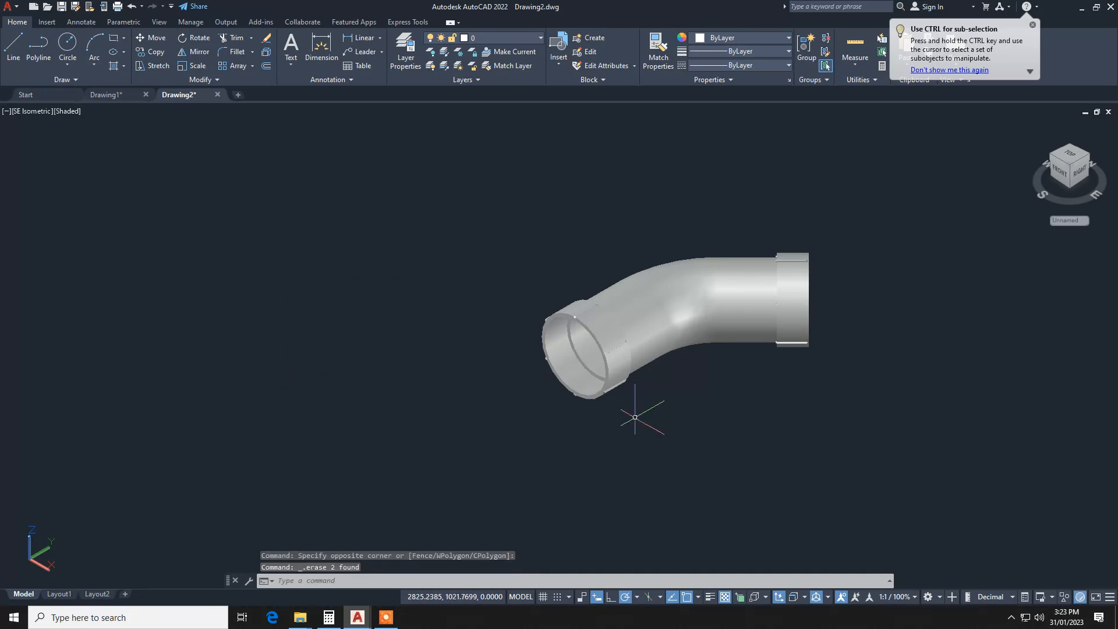
# - Open the Materials Browser and apply a Generic "Sta…ght" material of the Metal: Steel category to the elbow
pyautogui.moveTo(483, 412); pyautogui.dragTo(151, 407, button='middle')
pyautogui.press('Escape')
pyautogui.write('mat')
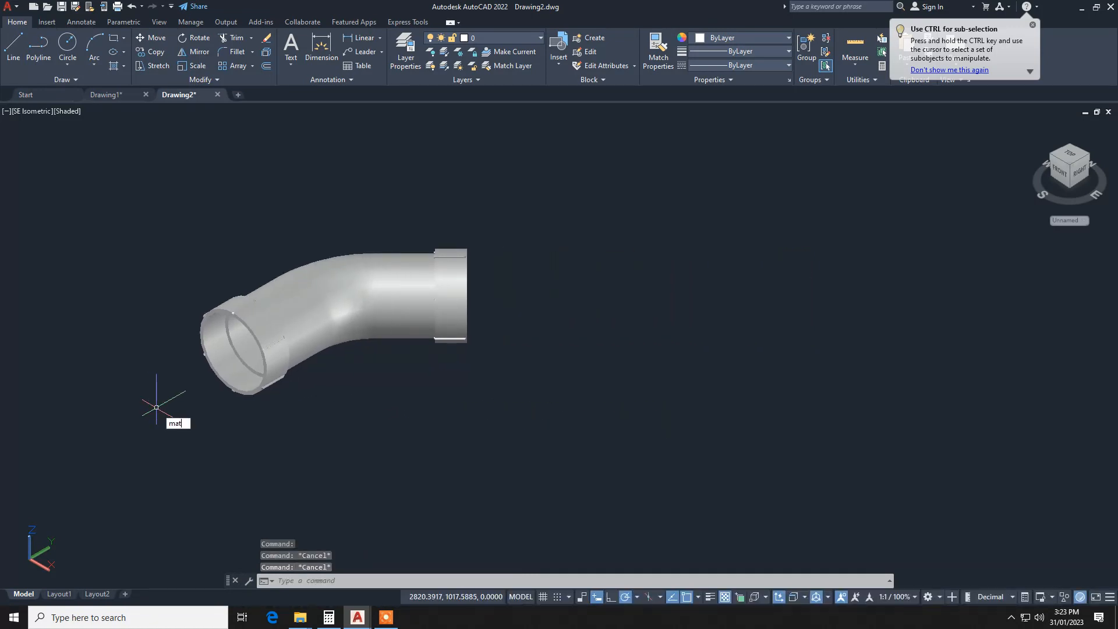
pyautogui.press('Return')
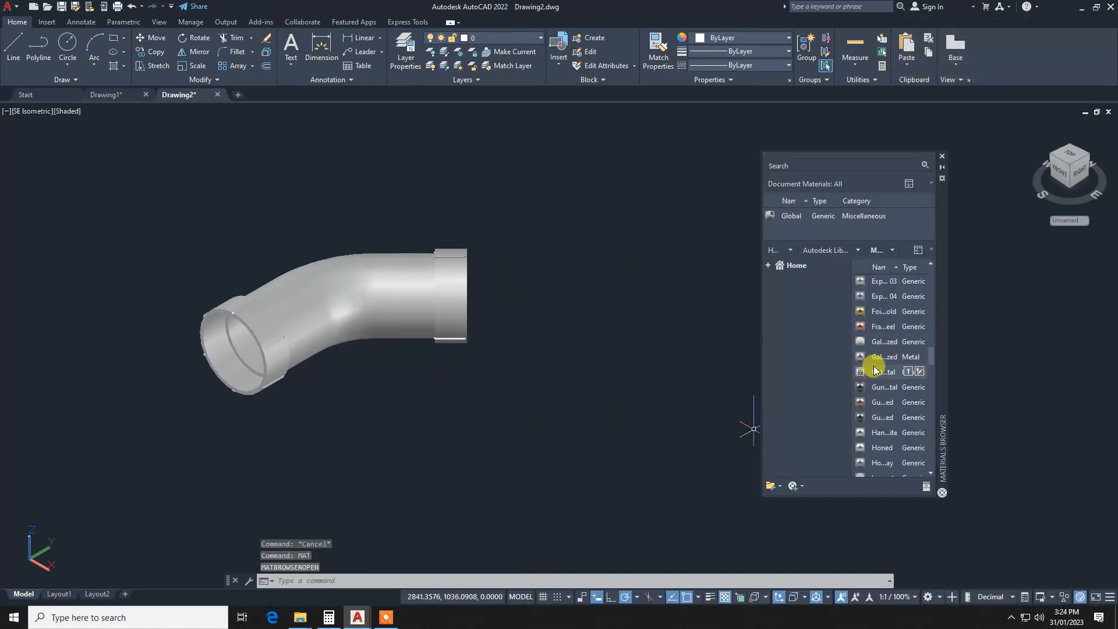
pyautogui.scroll(-4, 874, 379)
pyautogui.scroll(-4, 872, 407)
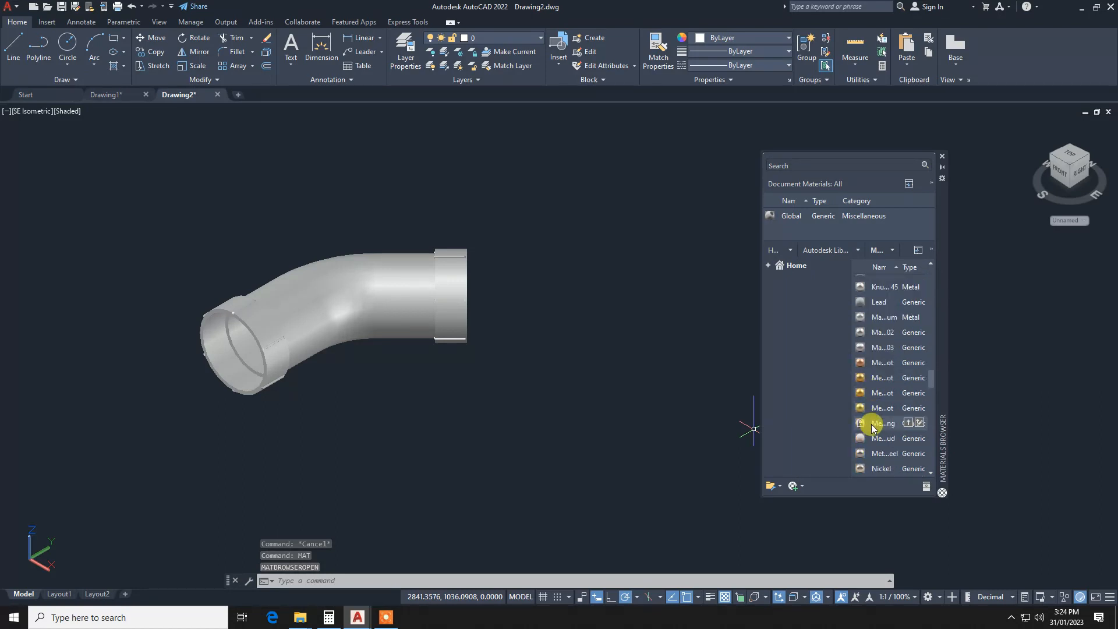
pyautogui.scroll(-1, 874, 431)
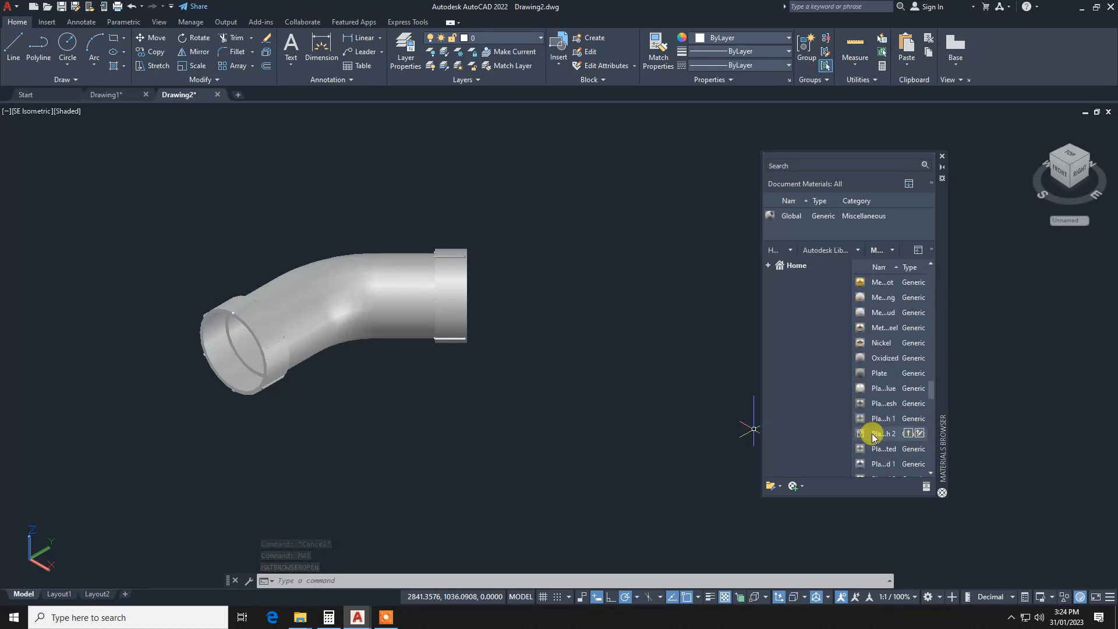
pyautogui.scroll(-2, 882, 444)
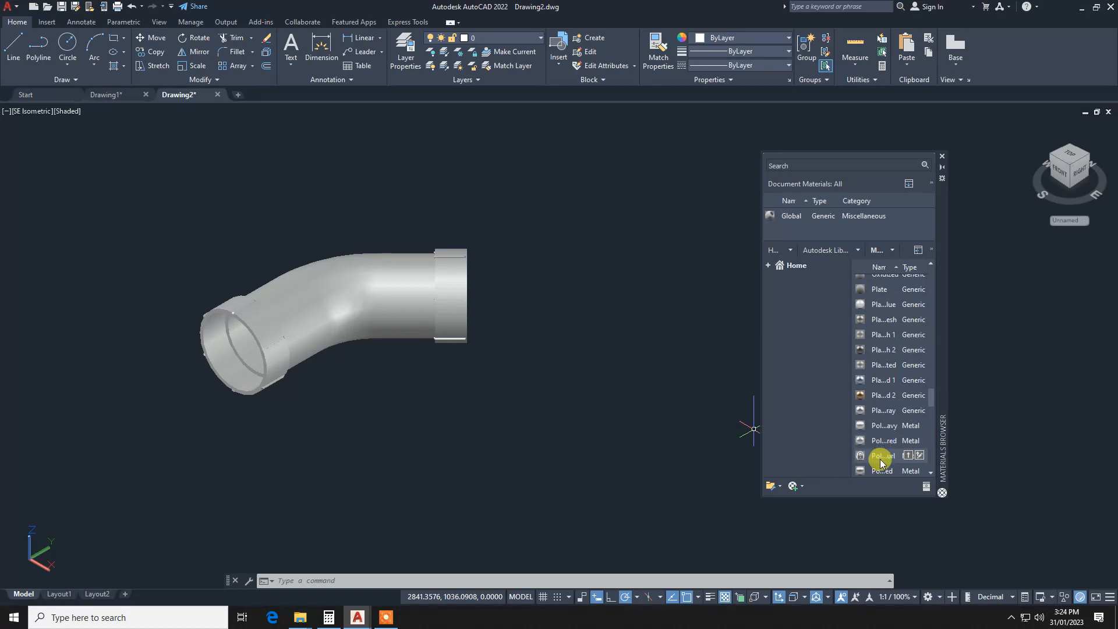
pyautogui.scroll(-2, 881, 443)
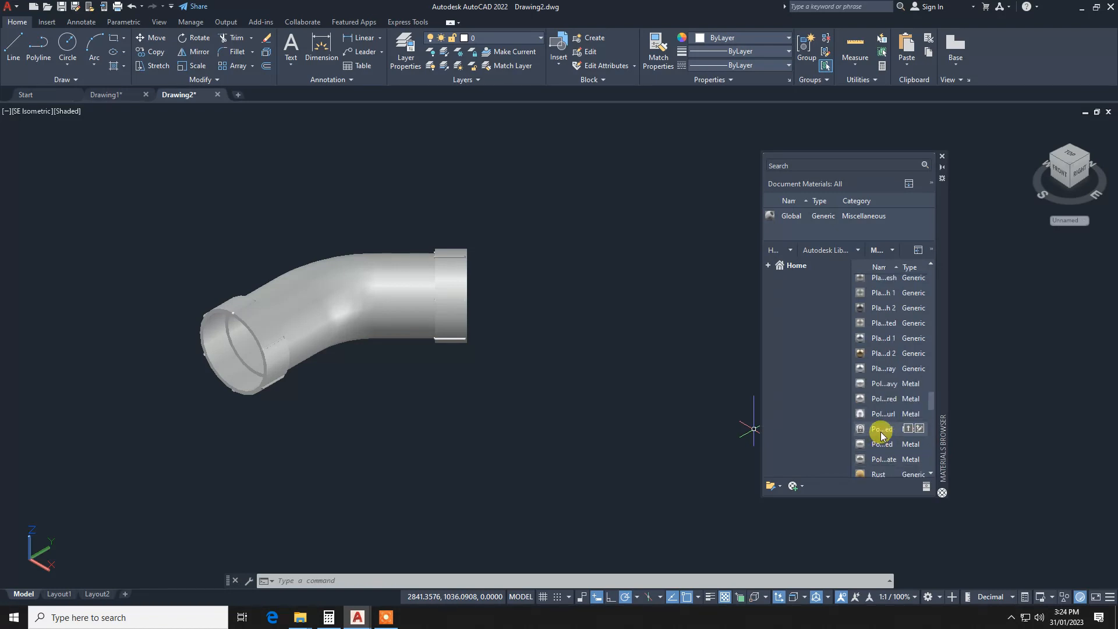
pyautogui.scroll(-4, 881, 435)
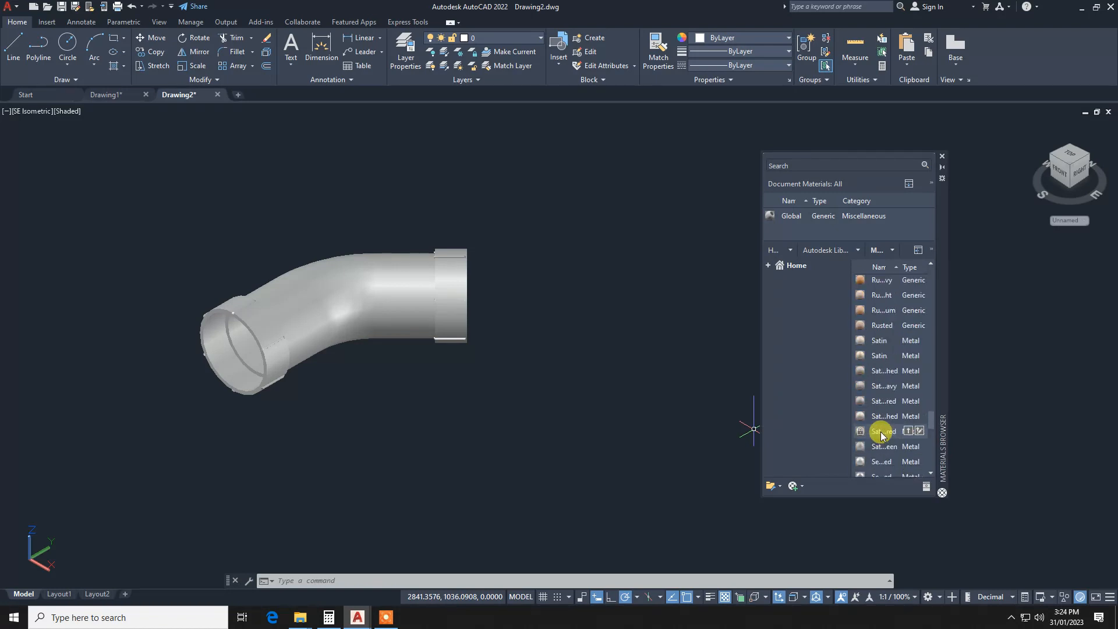
pyautogui.scroll(-1, 881, 436)
pyautogui.scroll(-6, 881, 434)
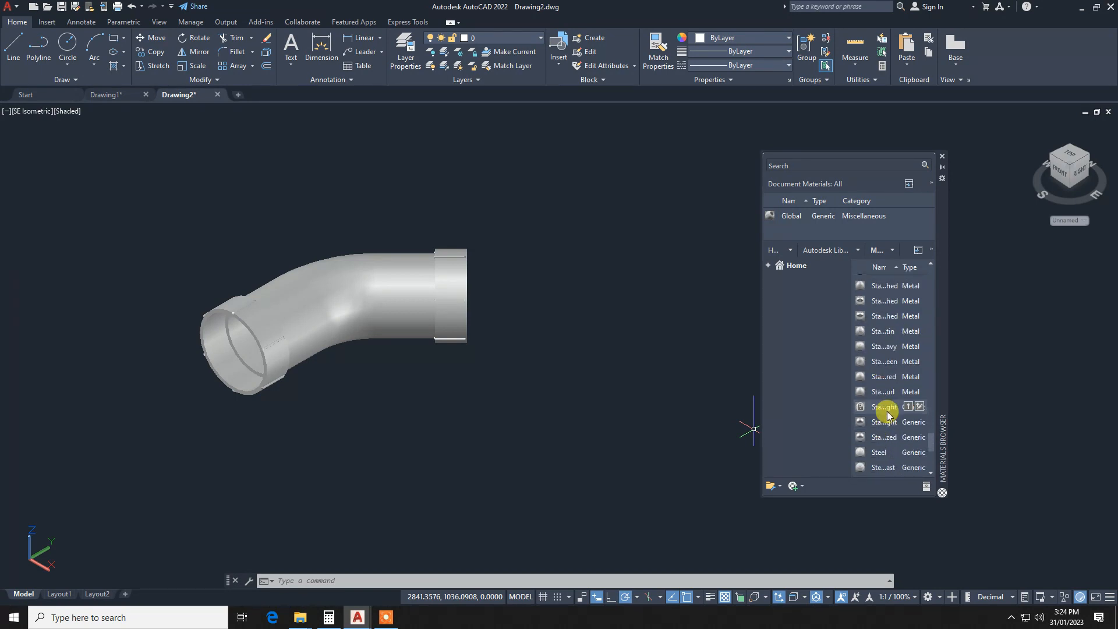
pyautogui.scroll(-2, 883, 426)
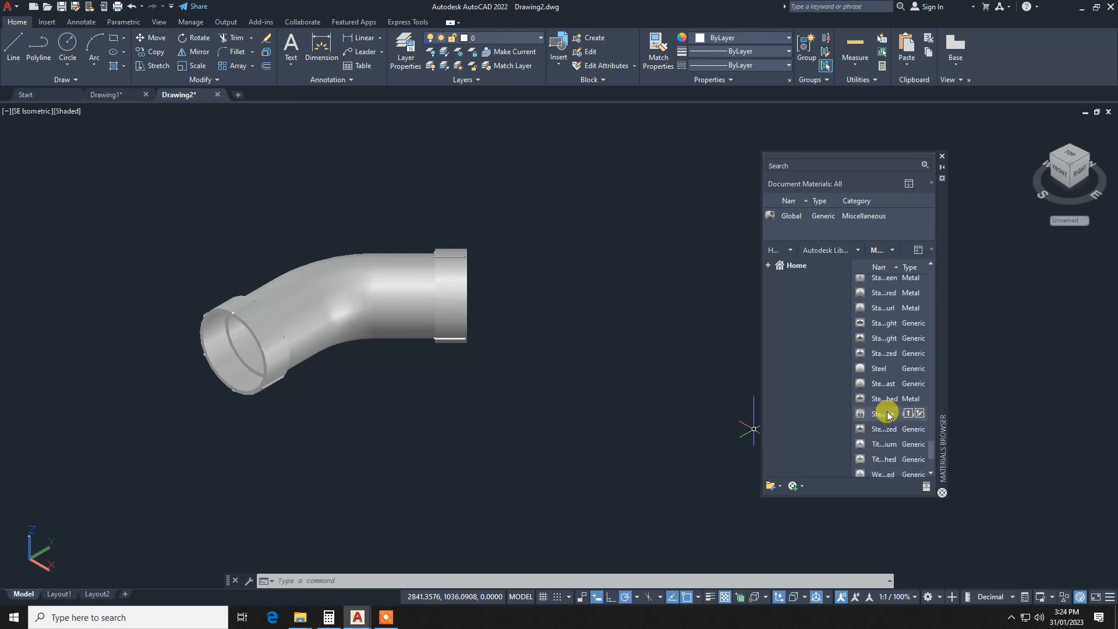
pyautogui.scroll(-1, 888, 415)
pyautogui.scroll(-2, 888, 415)
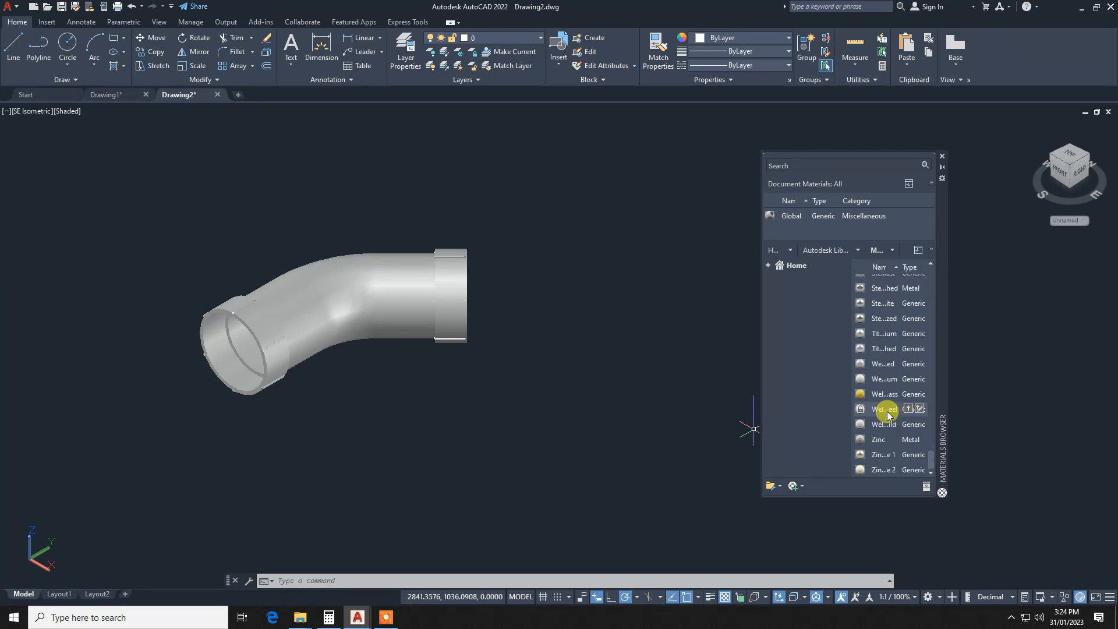
pyautogui.scroll(3, 888, 415)
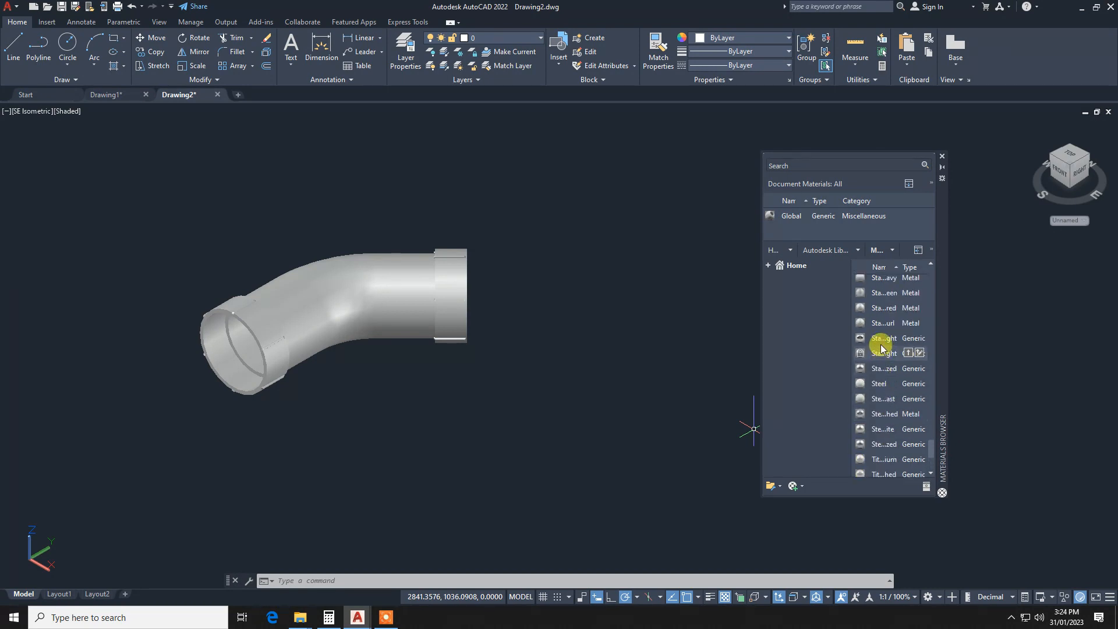
pyautogui.moveTo(882, 339); pyautogui.dragTo(330, 317)
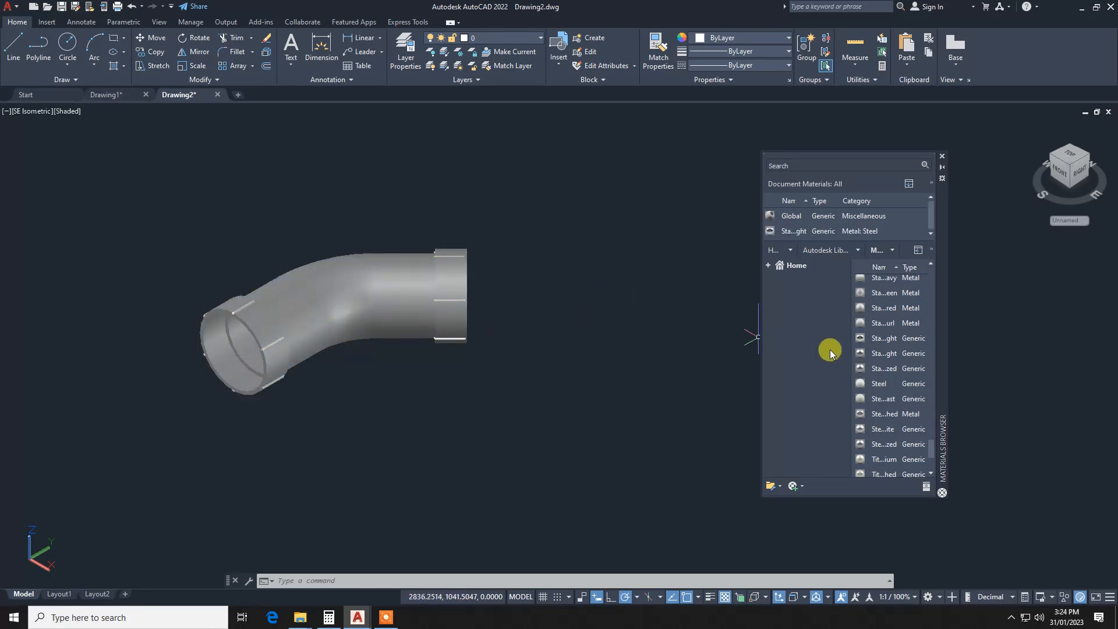
# - Copy the whole elbow from the center of its angled opening by about 13.56 units along the 45° polar direction
pyautogui.click(516, 212)
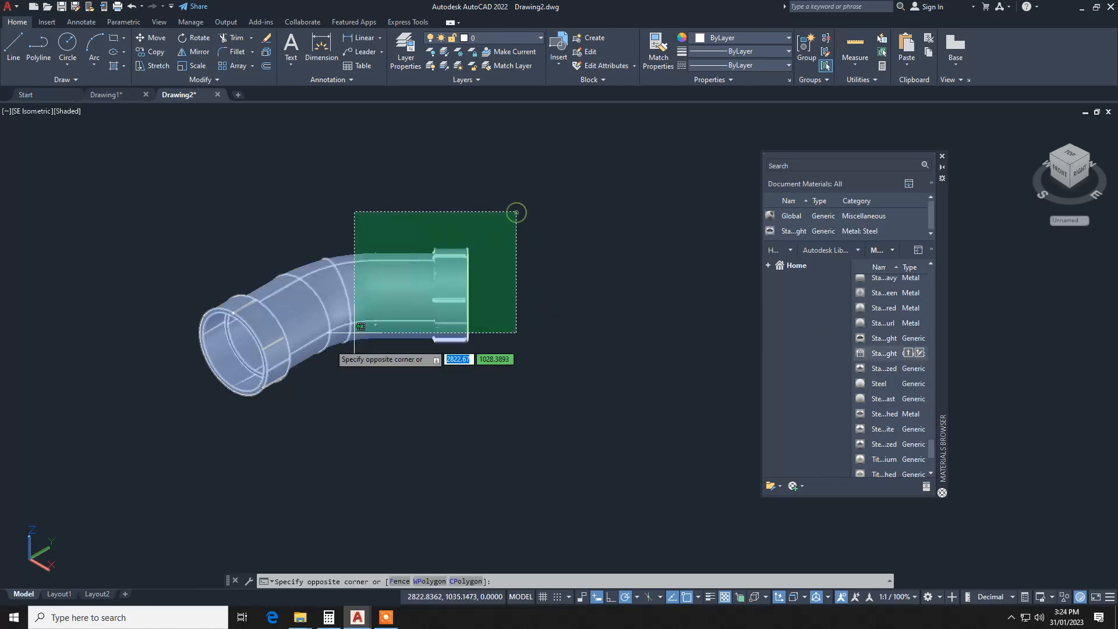
pyautogui.click(155, 448)
pyautogui.write('Co')
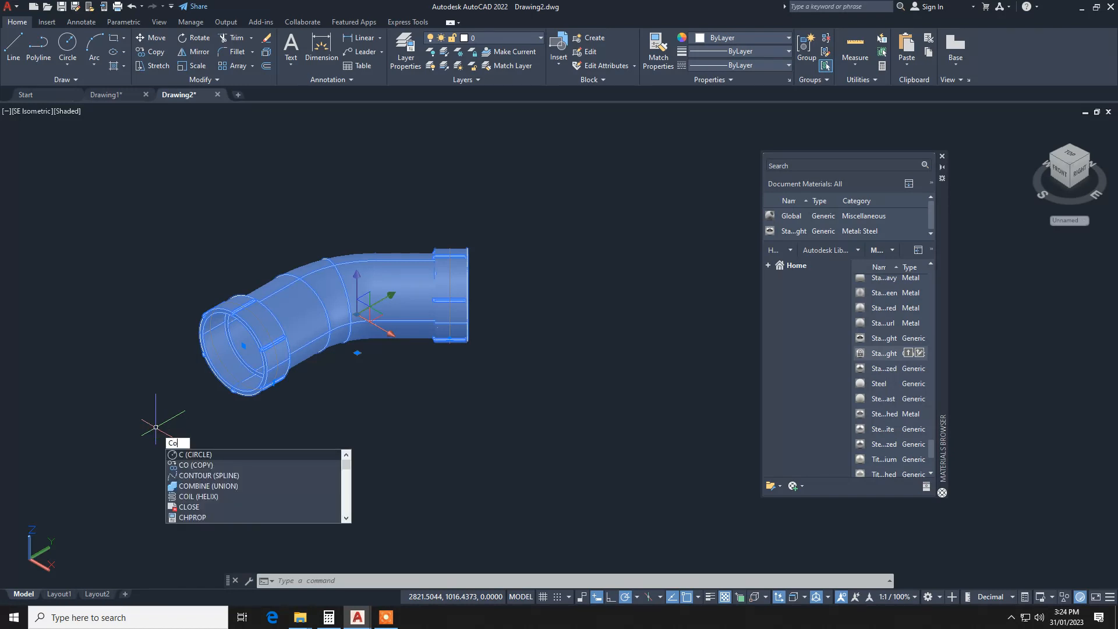
pyautogui.press('Return')
pyautogui.click(233, 350)
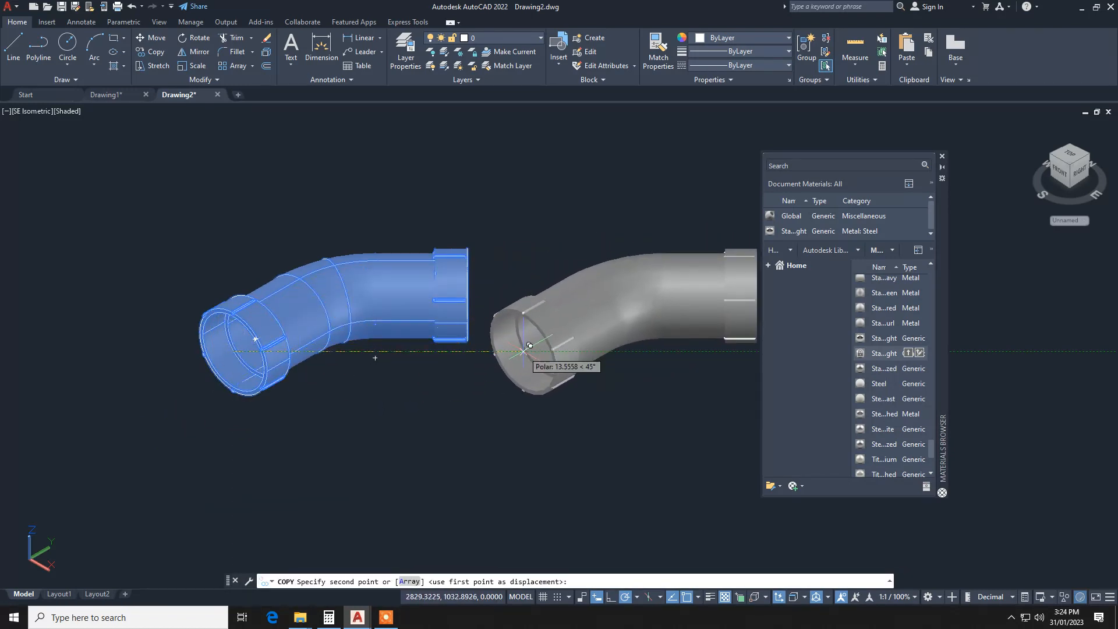
pyautogui.click(530, 349)
pyautogui.press('Escape')
# - Rotate the copied elbow in 3D about the X axis through the center of its angled opening so that it stands upright on that collar
pyautogui.scroll(-4, 626, 326)
pyautogui.click(647, 300)
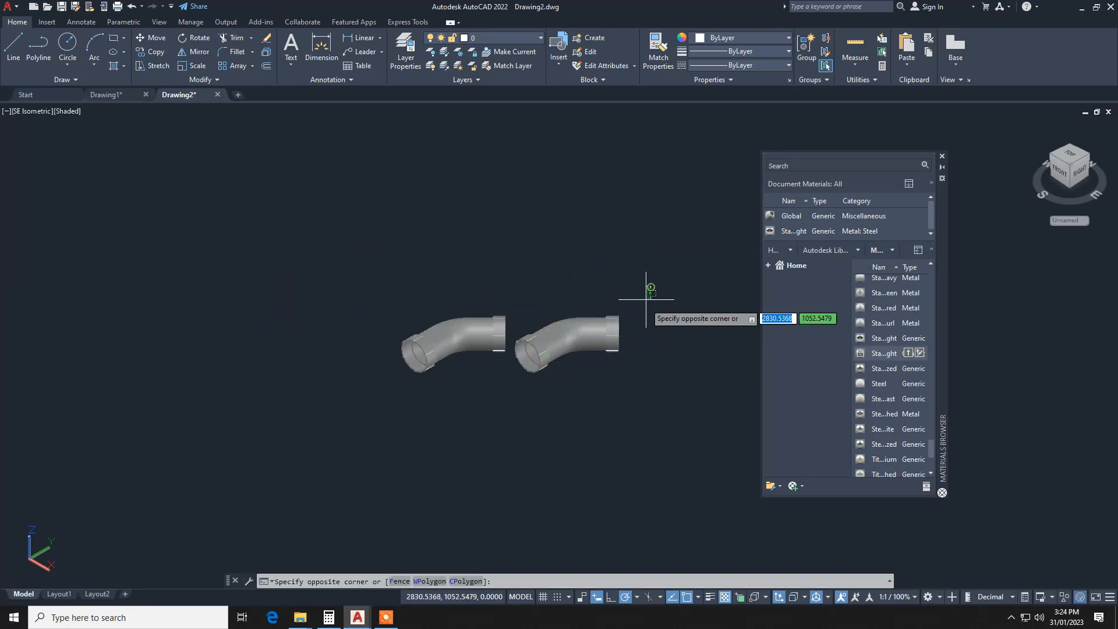
pyautogui.click(519, 401)
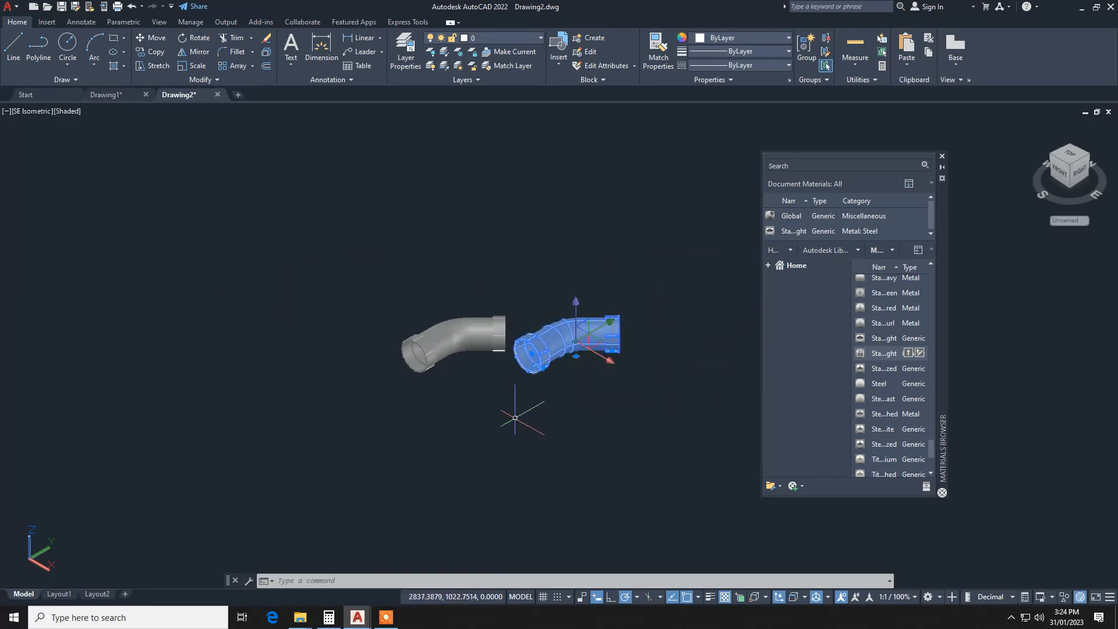
pyautogui.write('3r')
pyautogui.press('Return')
pyautogui.scroll(4, 525, 356)
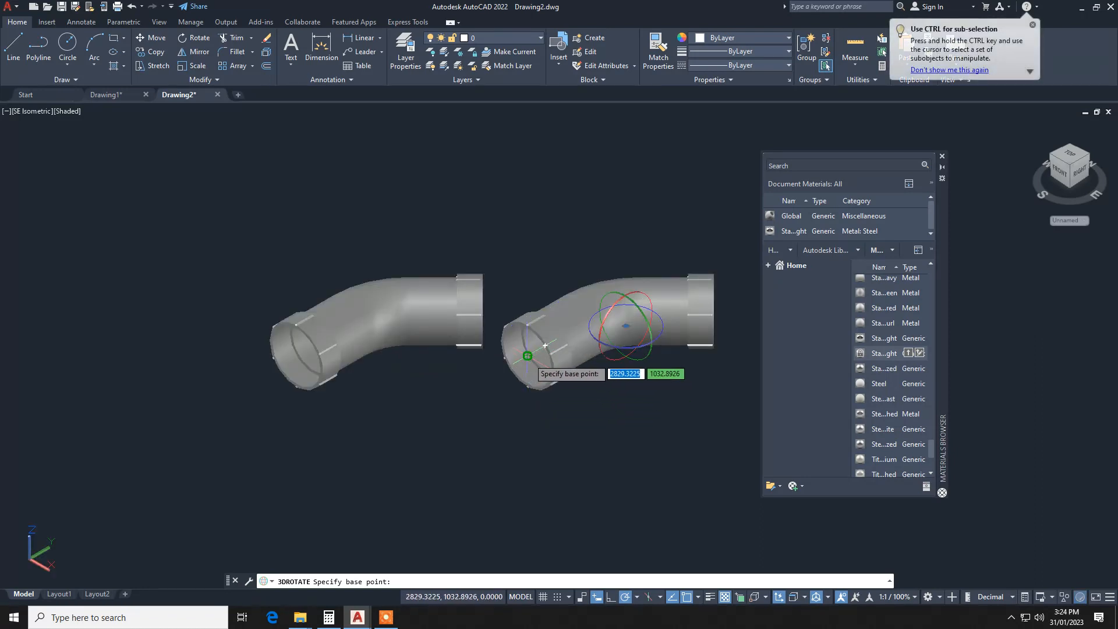
pyautogui.click(546, 346)
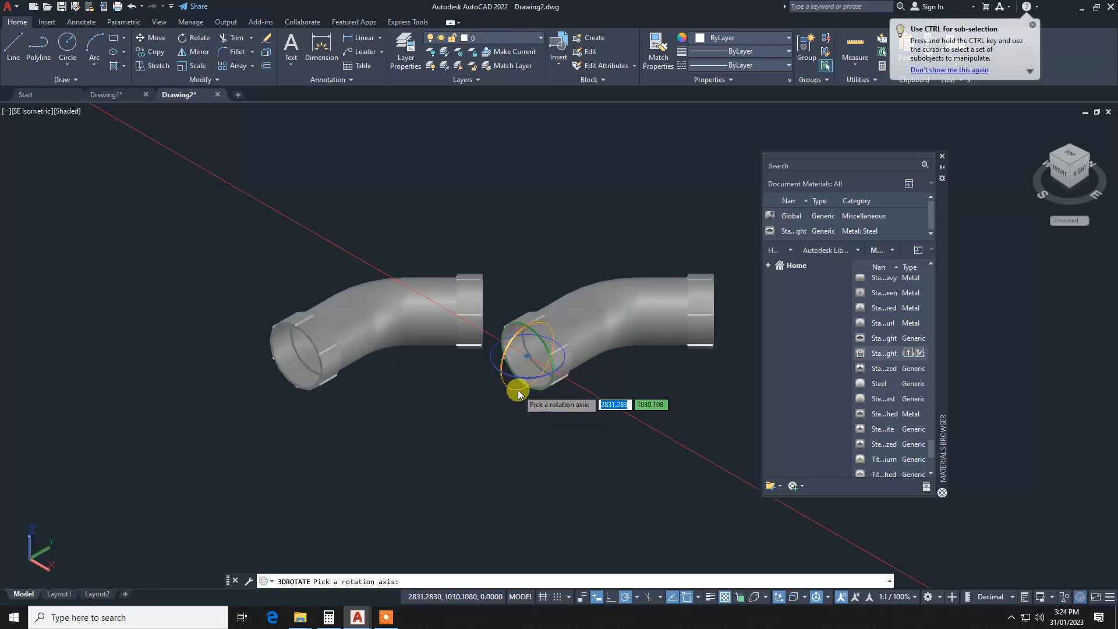
pyautogui.click(519, 393)
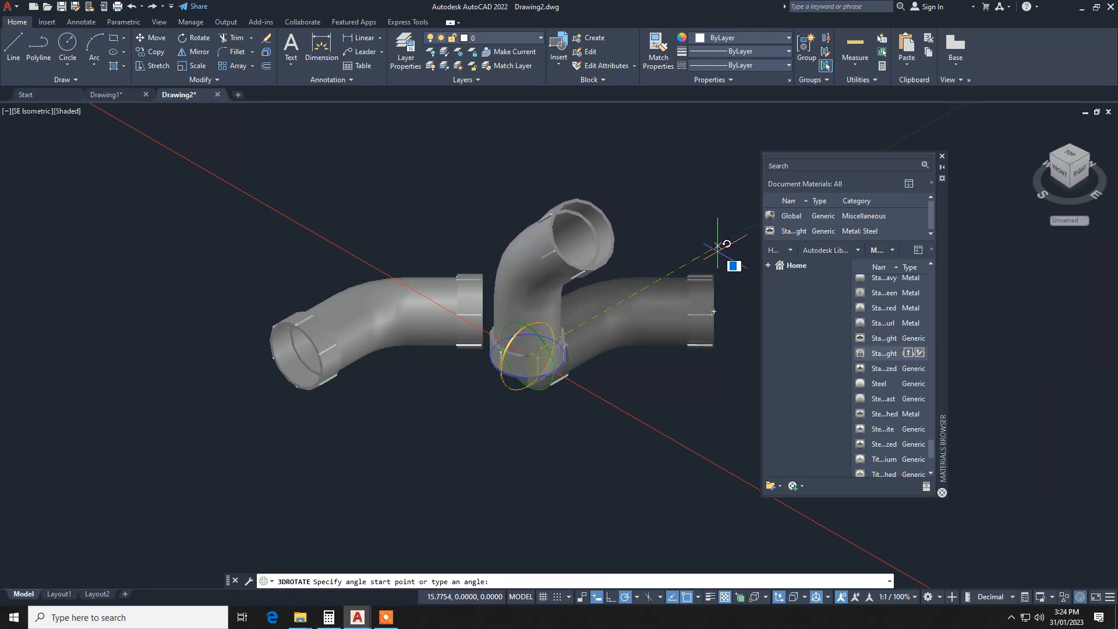
pyautogui.press('Escape')
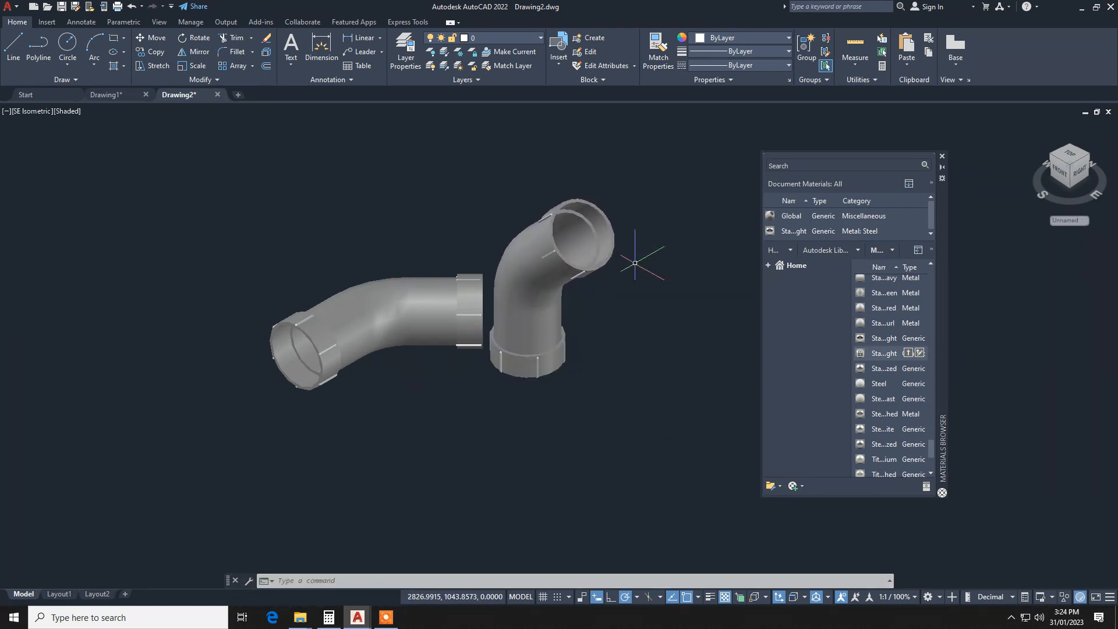
# - Open the render environment and exposure settings and turn the environment on
pyautogui.moveTo(412, 408); pyautogui.dragTo(442, 408, button='middle')
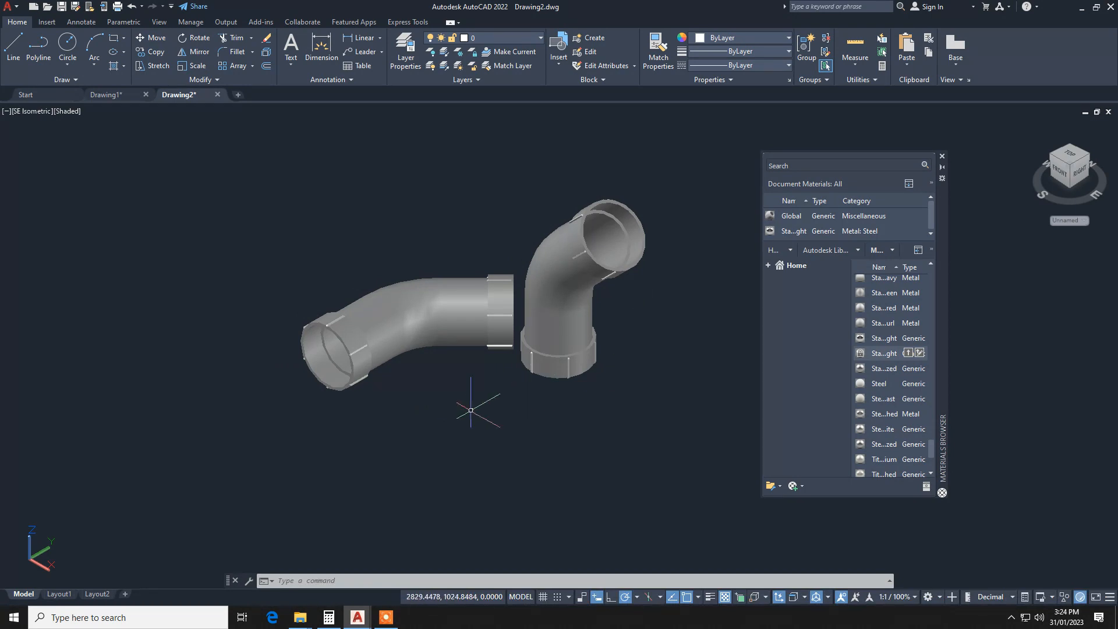
pyautogui.write('REx')
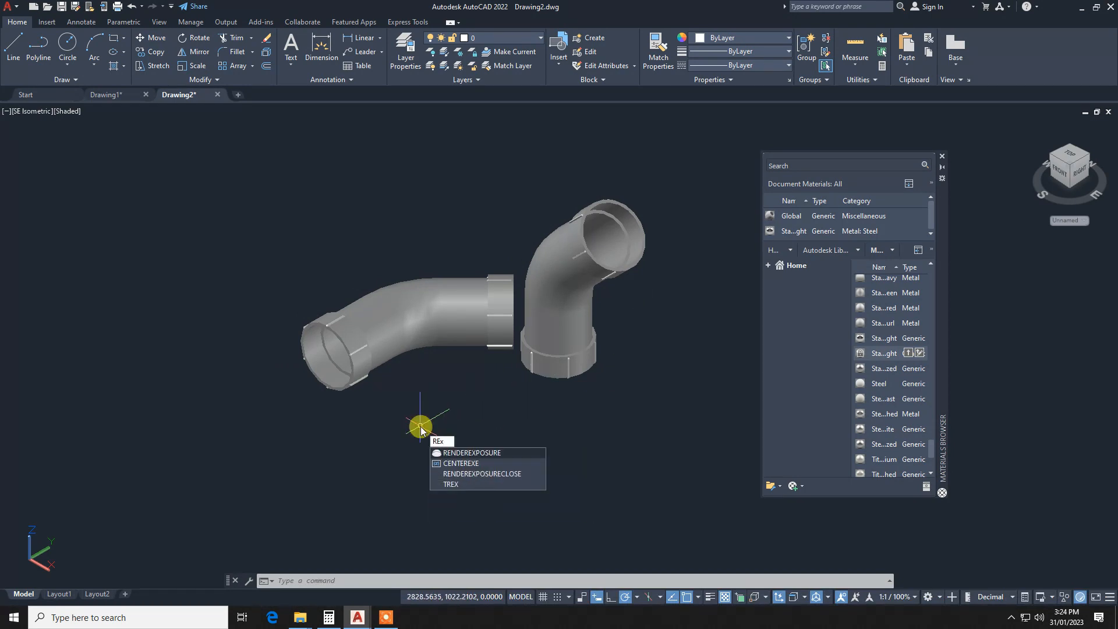
pyautogui.press('Return')
pyautogui.click(120, 162)
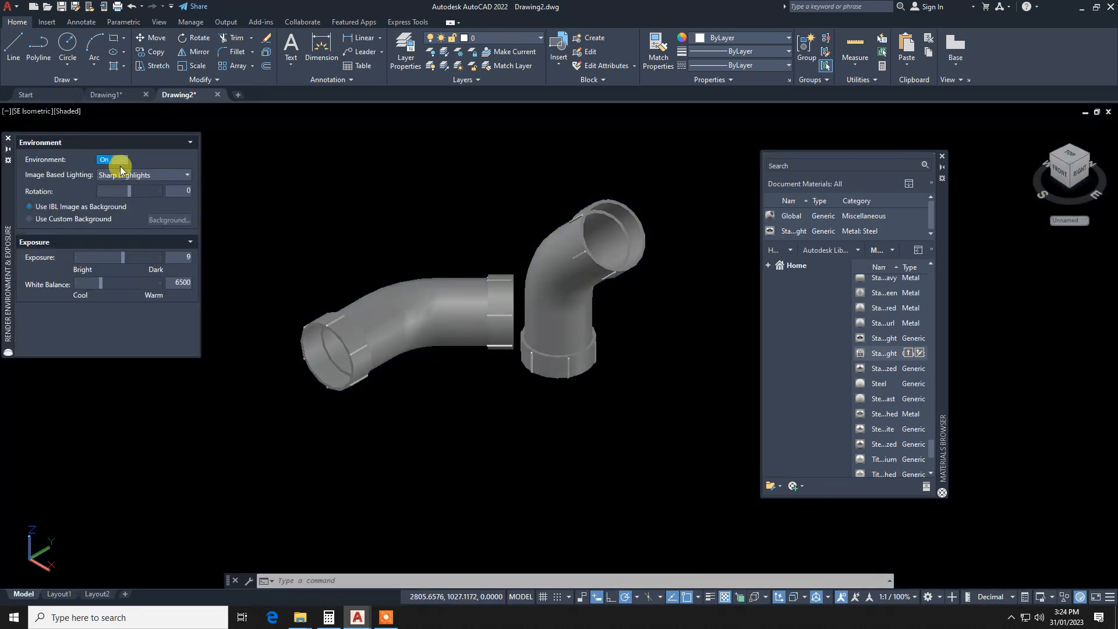
# - Set the render size to 1280 x 720 px - HDTV with High accuracy and render both elbows without the Medium Images Library
pyautogui.moveTo(305, 413); pyautogui.dragTo(292, 427, button='middle')
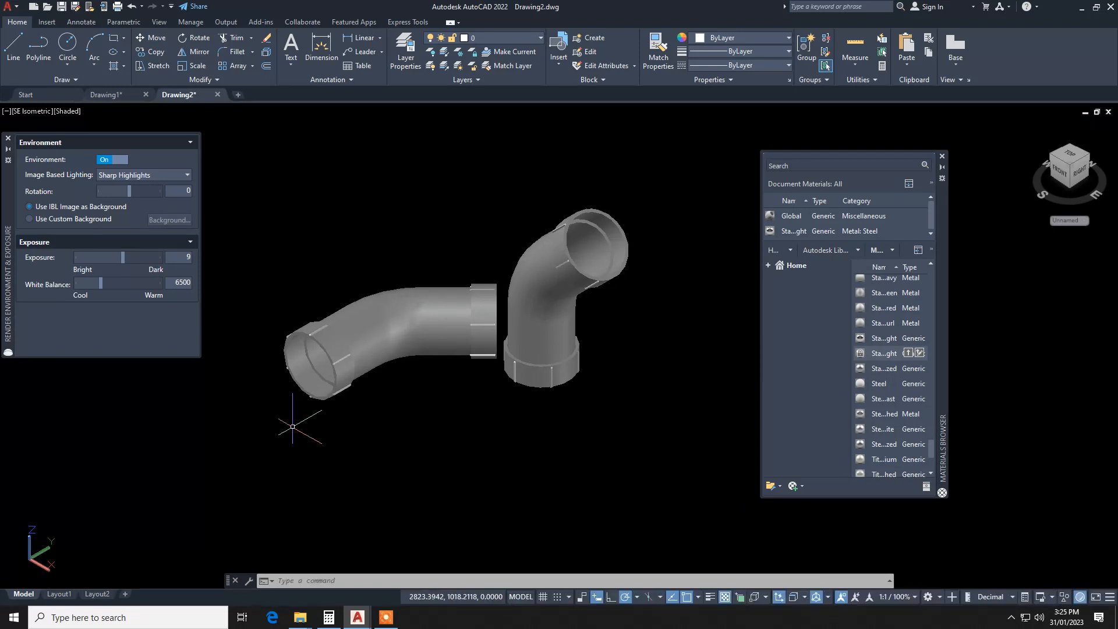
pyautogui.write('ren')
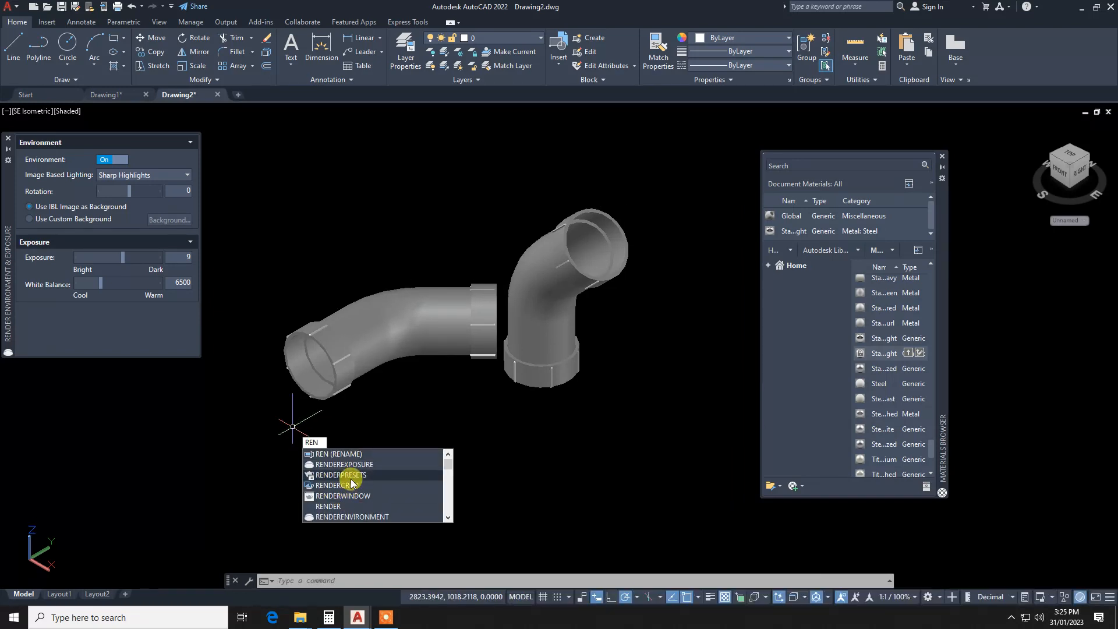
pyautogui.click(351, 478)
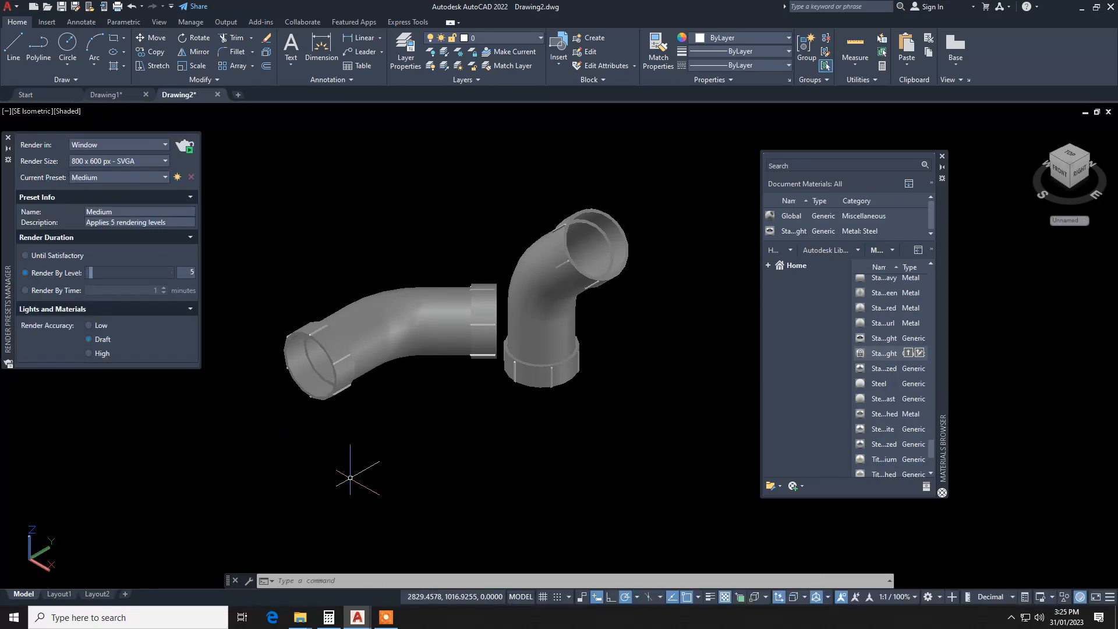
pyautogui.click(156, 162)
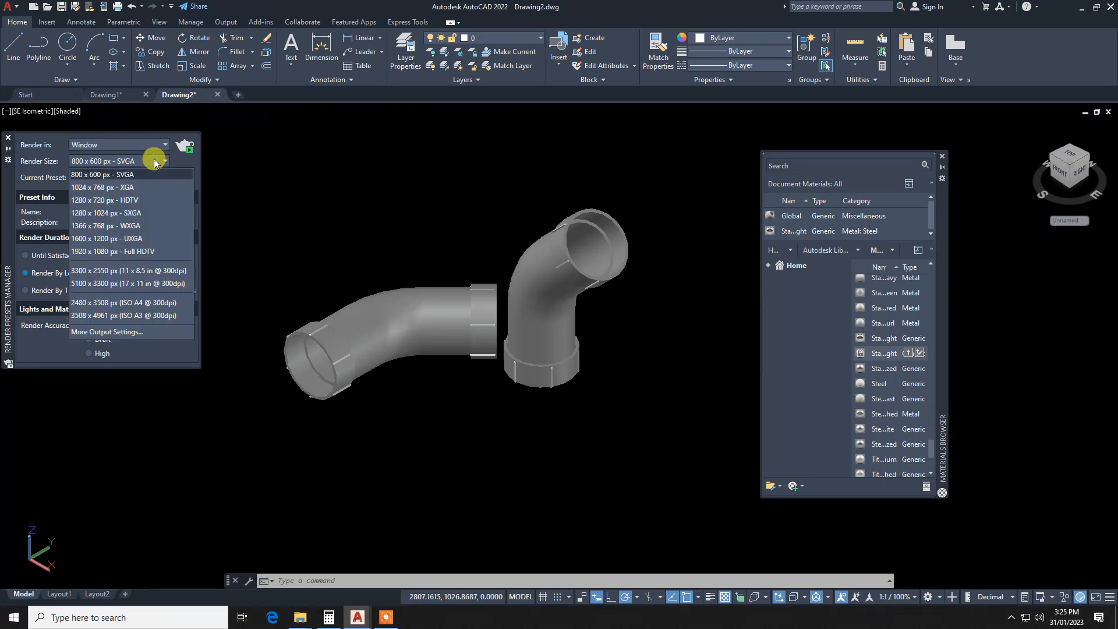
pyautogui.click(134, 207)
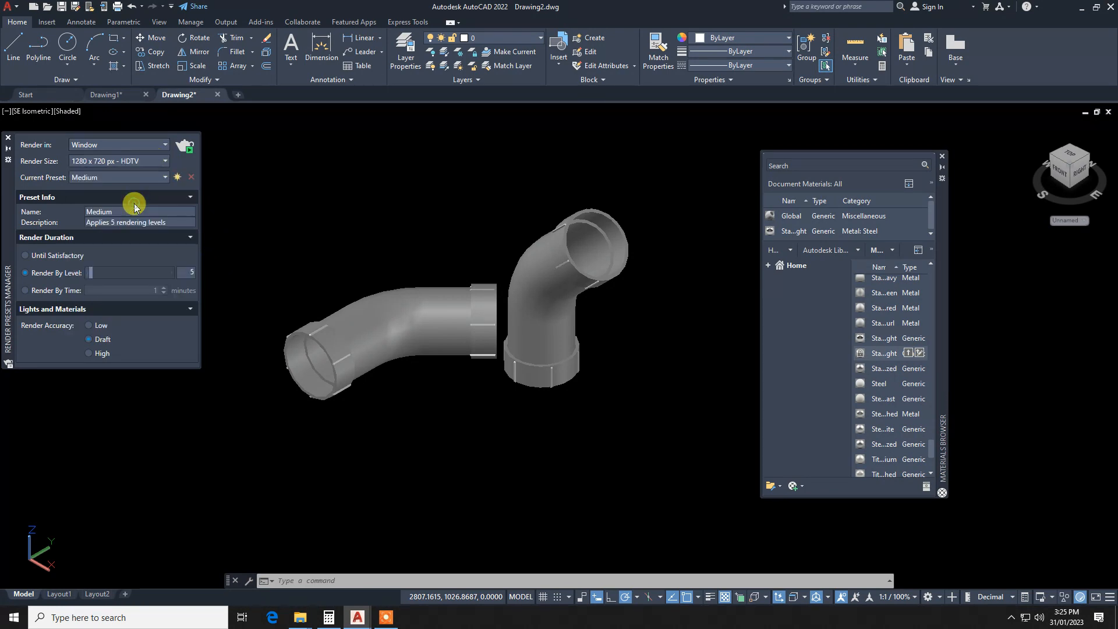
pyautogui.click(103, 353)
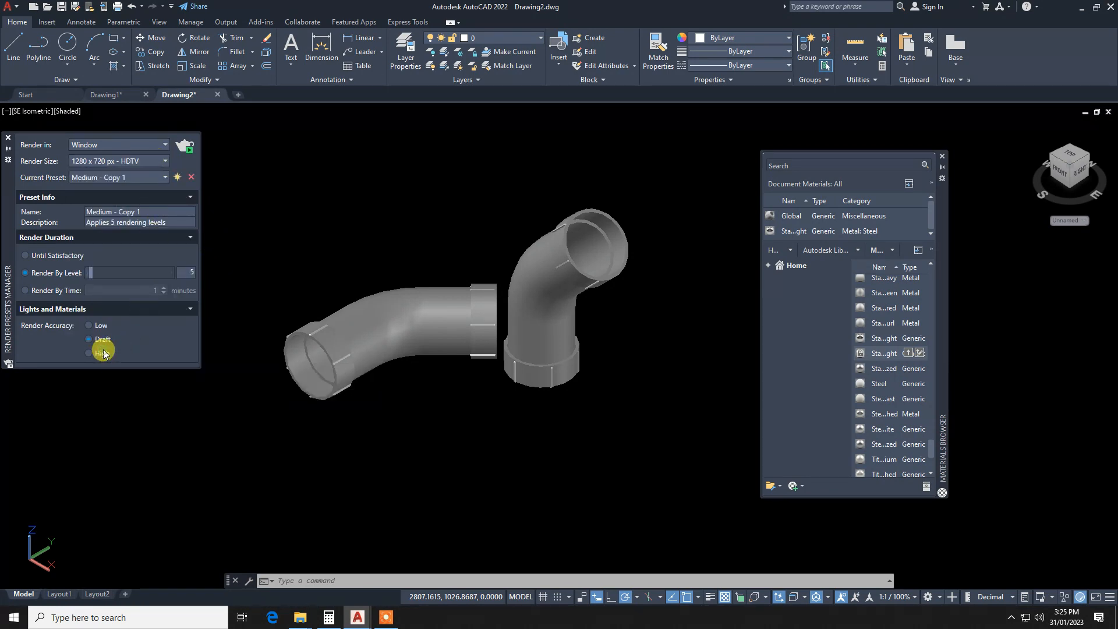
pyautogui.click(188, 150)
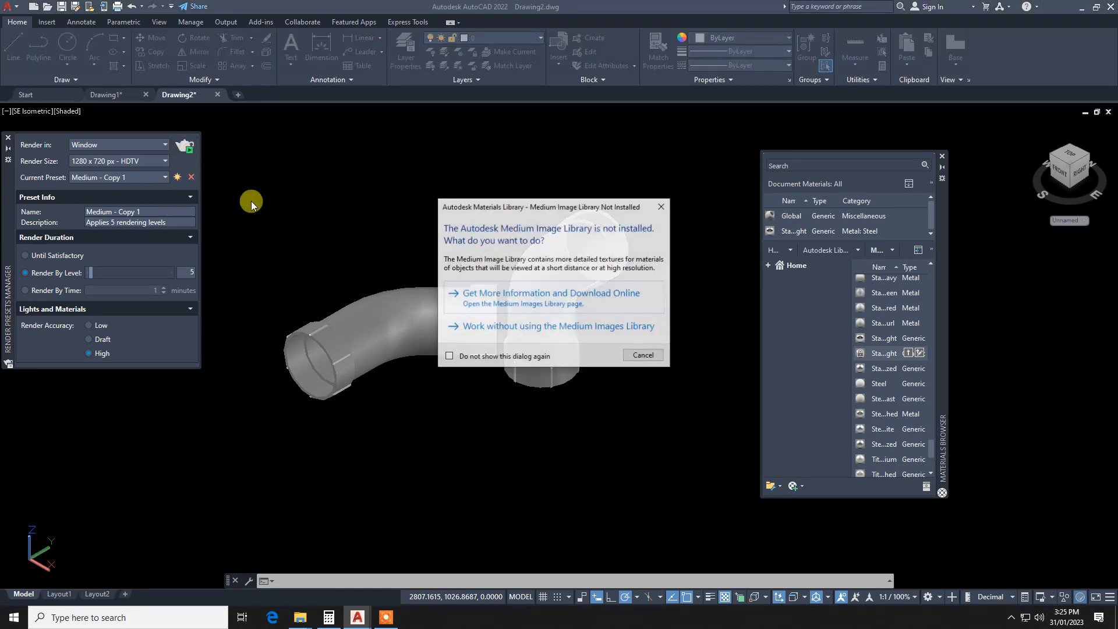
pyautogui.click(499, 326)
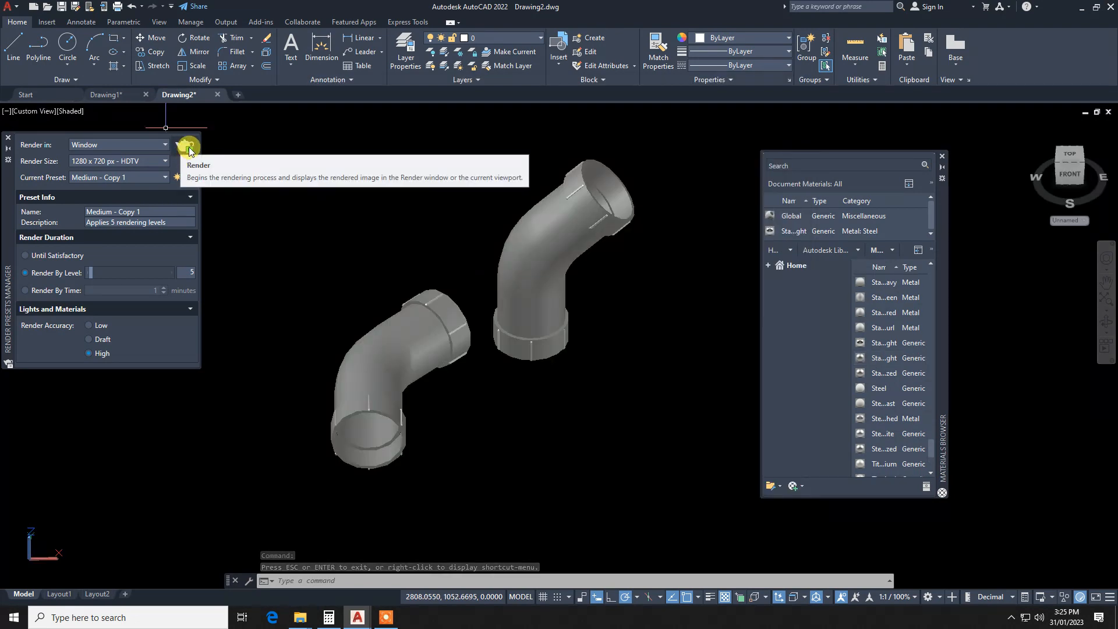
# - Render both elbows again from the new front-facing custom view without the Medium Images Library and enlarge the rendered image to 100%
pyautogui.click(183, 146)
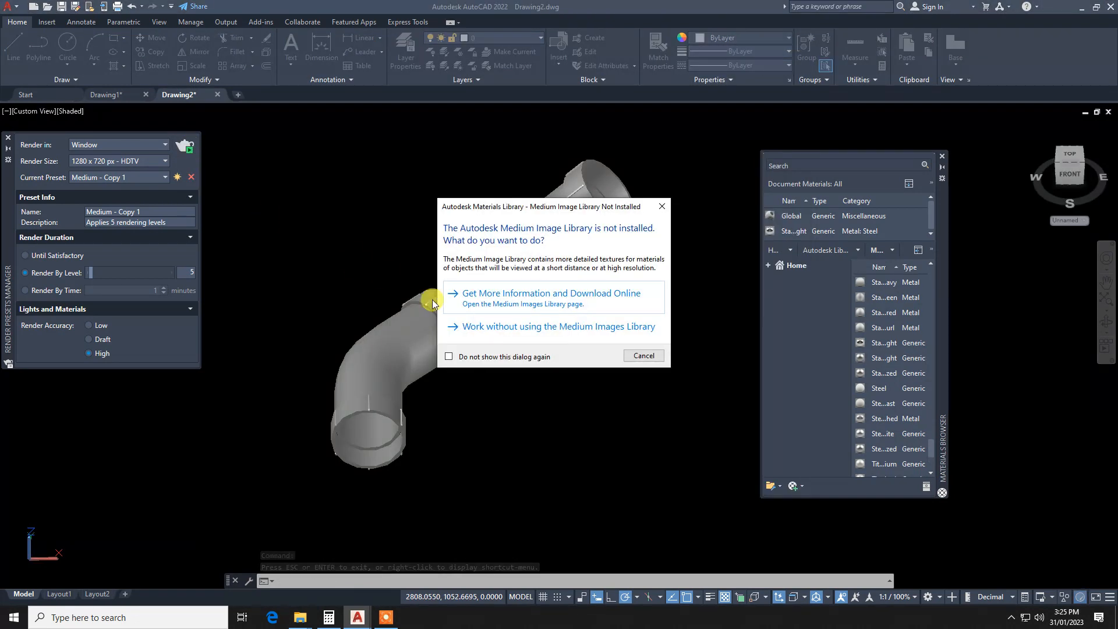
pyautogui.click(466, 326)
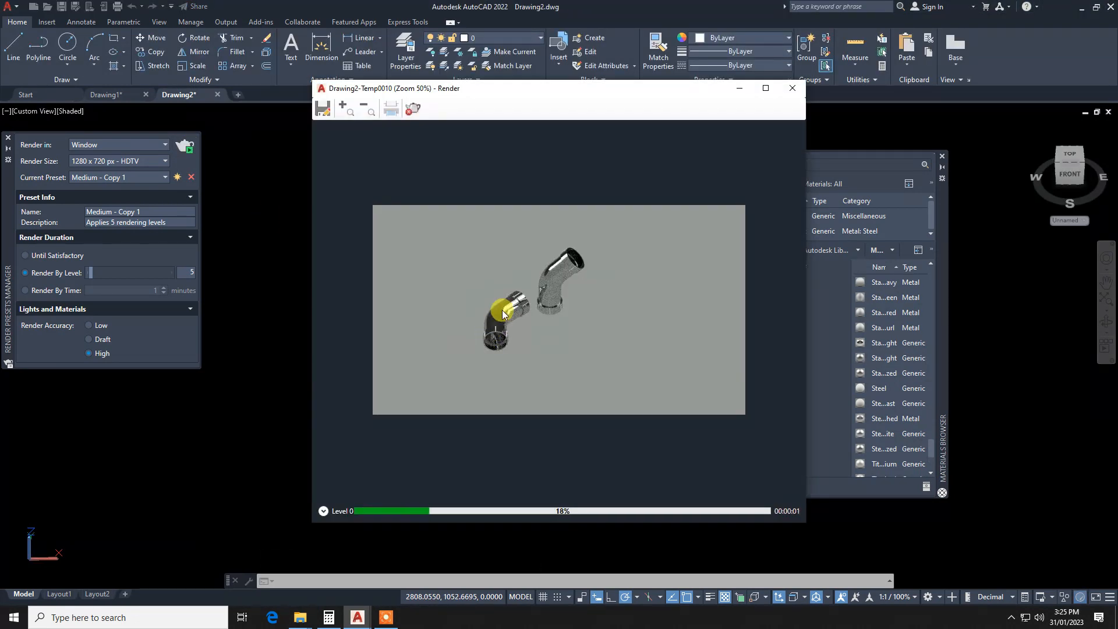
pyautogui.scroll(1, 503, 313)
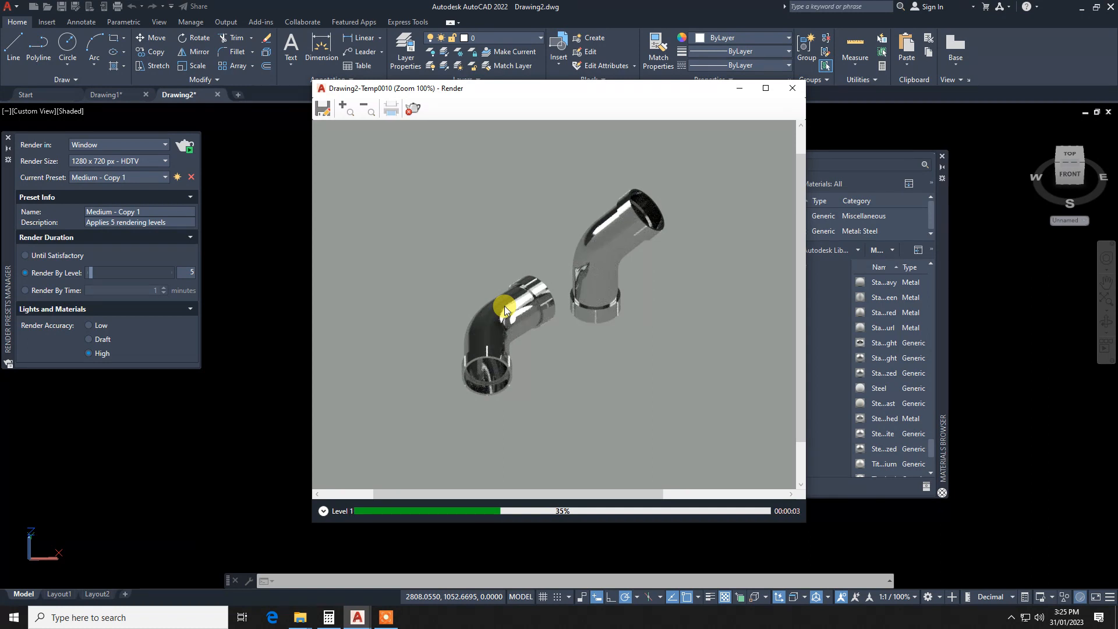